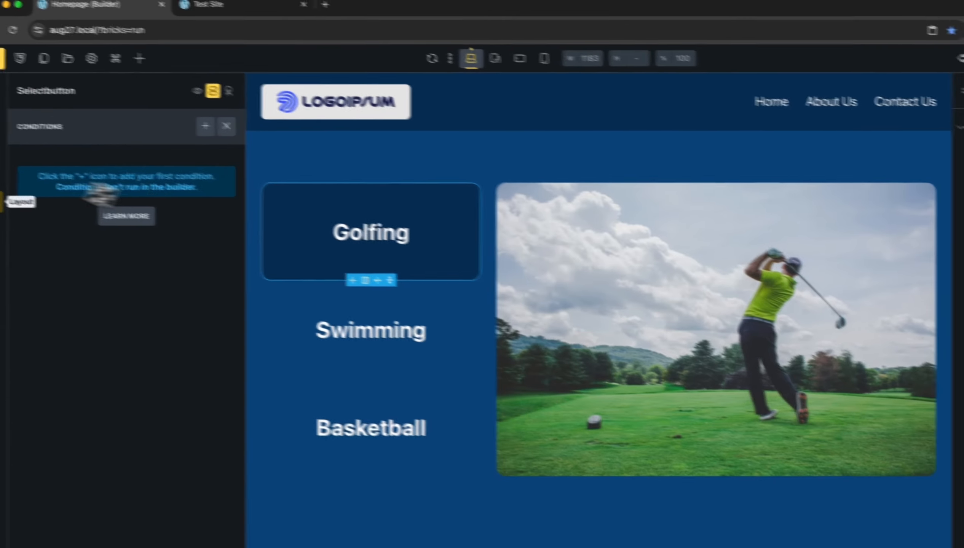
# Review the Swimming, Basketball and Golfing button blocks in turn, ending with Golfing selected.
pyautogui.click(0, 178)
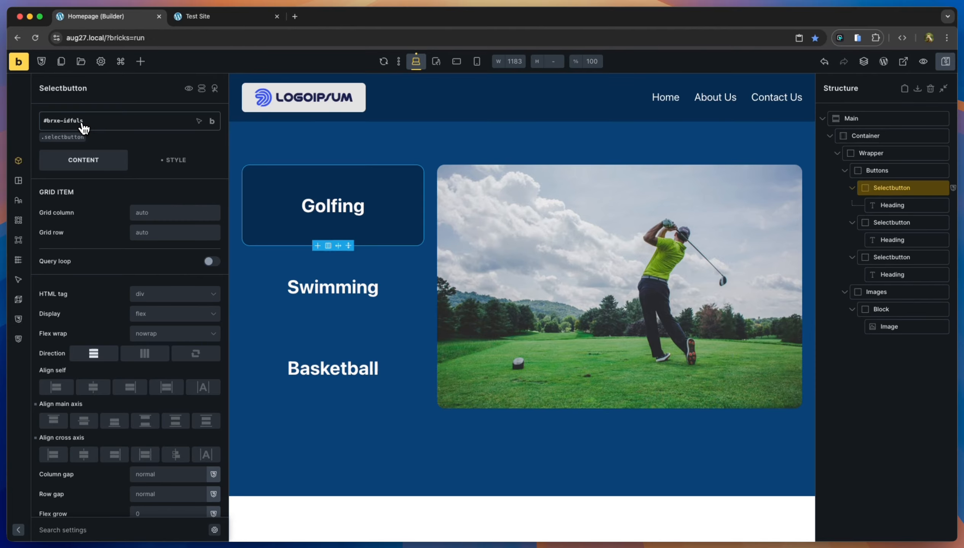
pyautogui.click(275, 287)
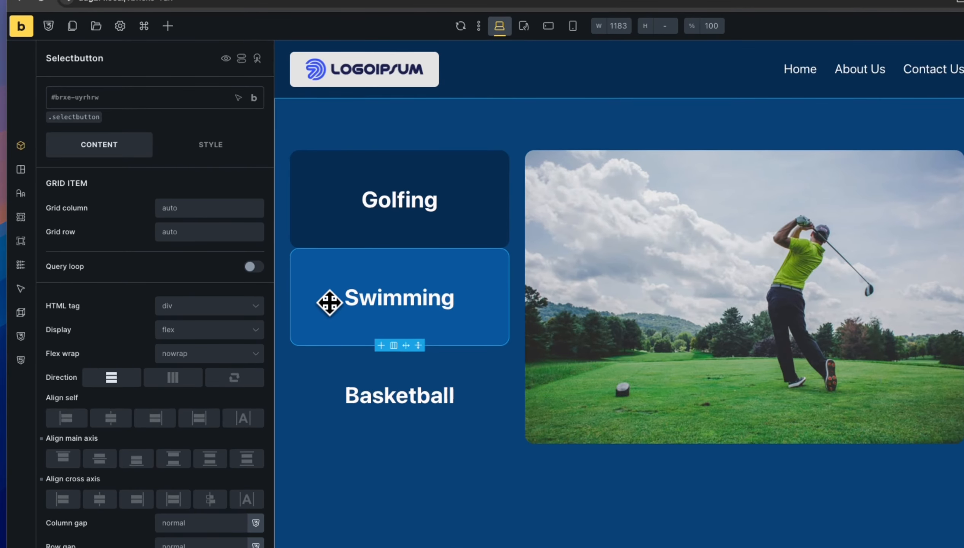
pyautogui.click(324, 394)
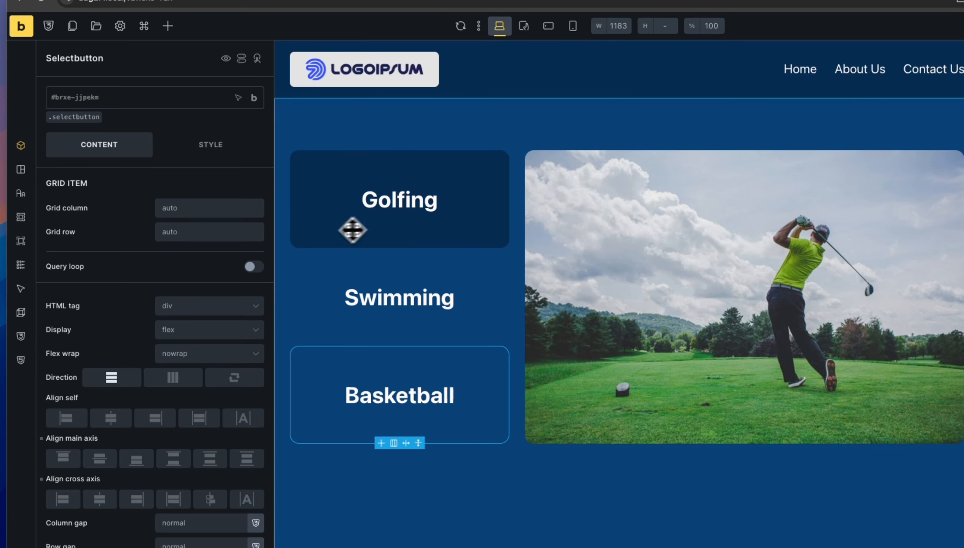
pyautogui.click(327, 230)
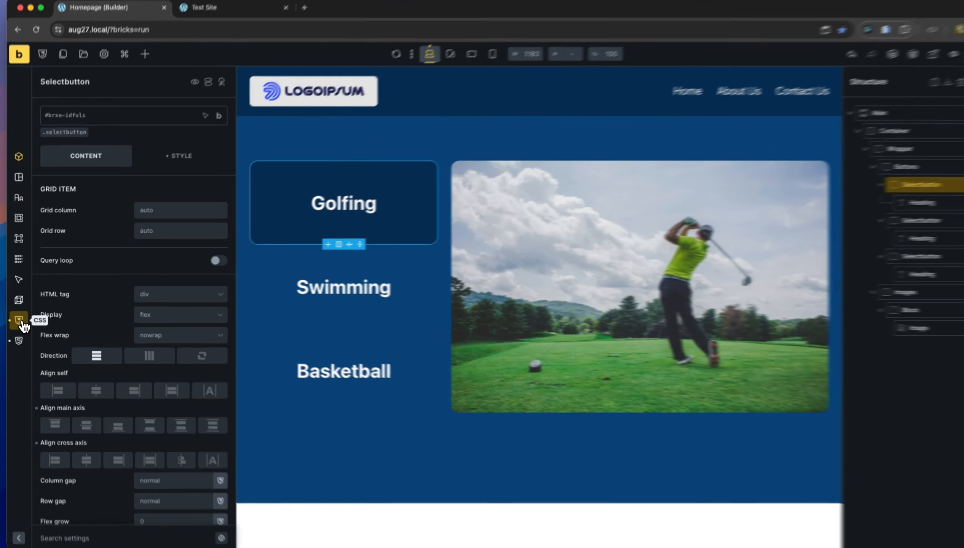
# Show the Golfing button's Custom CSS and highlight its %root%[data-active="true"] selector.
pyautogui.click(18, 319)
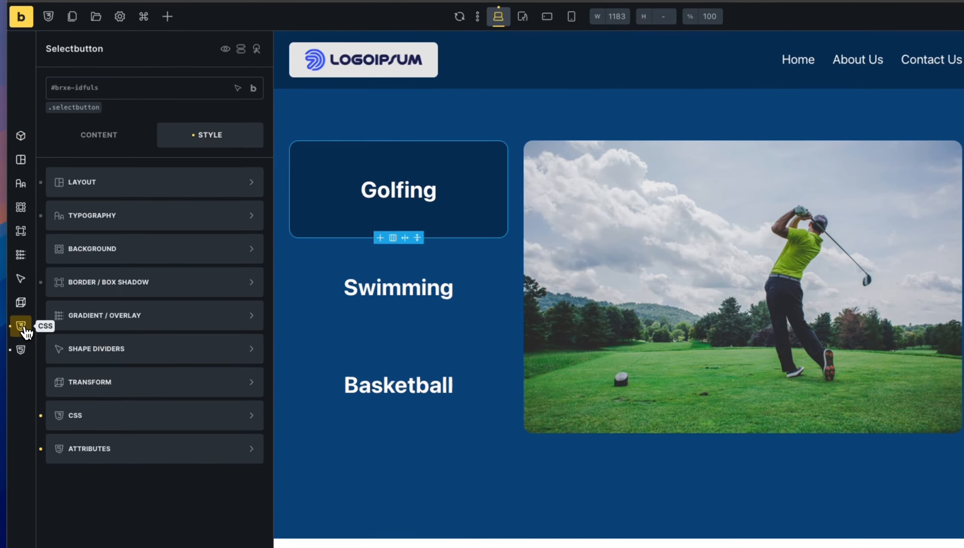
pyautogui.click(23, 328)
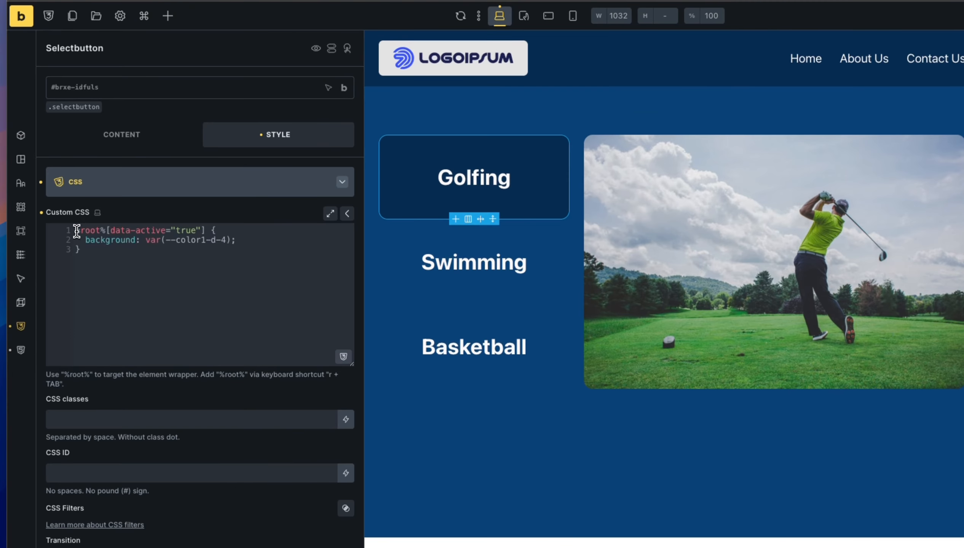
pyautogui.moveTo(76, 231); pyautogui.dragTo(172, 242)
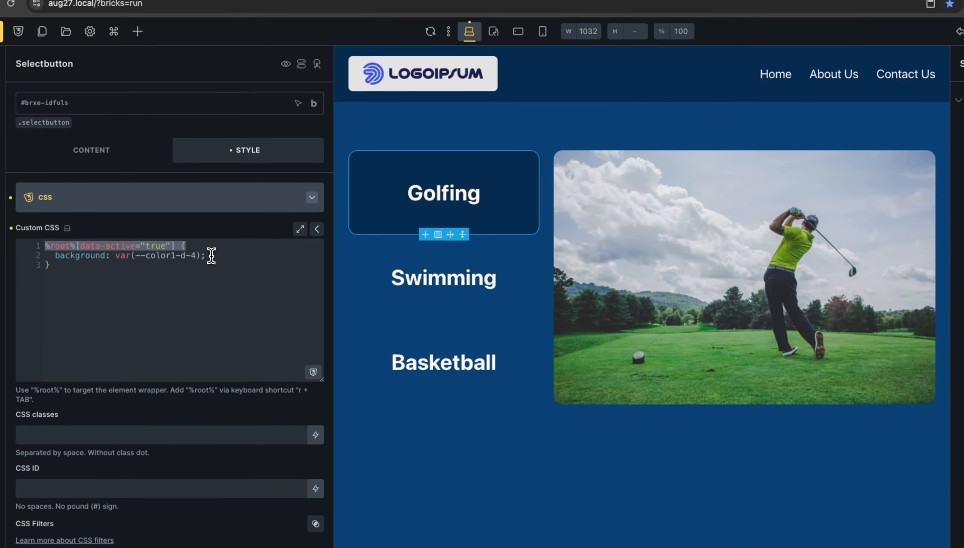
pyautogui.click(200, 247)
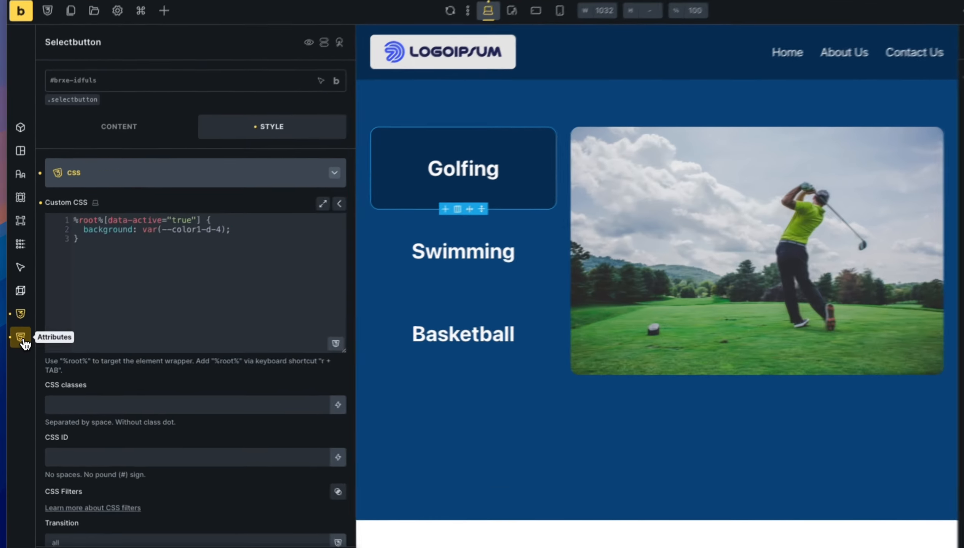
# Expand the Golfing button's data-active attribute and highlight its name alongside the value true.
pyautogui.click(21, 342)
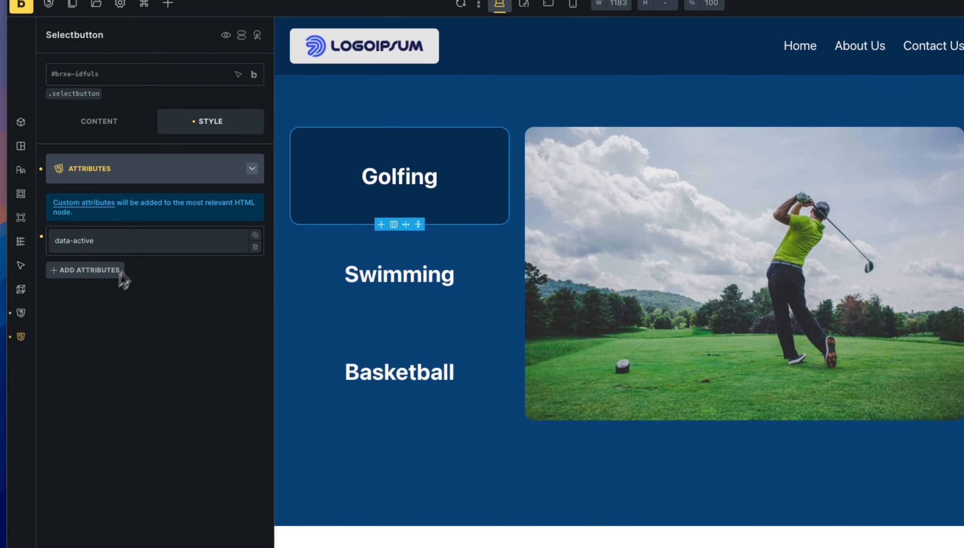
pyautogui.click(142, 249)
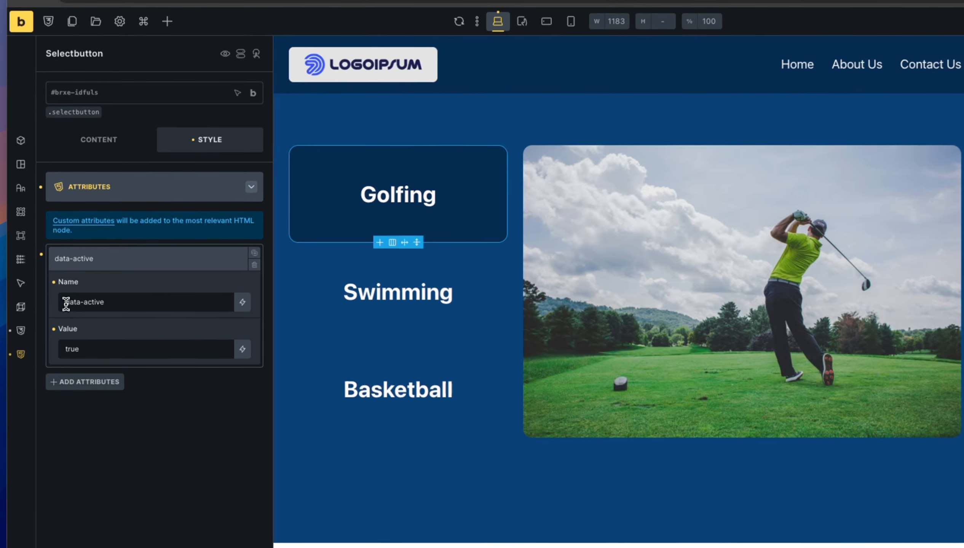
pyautogui.moveTo(57, 295); pyautogui.dragTo(84, 304)
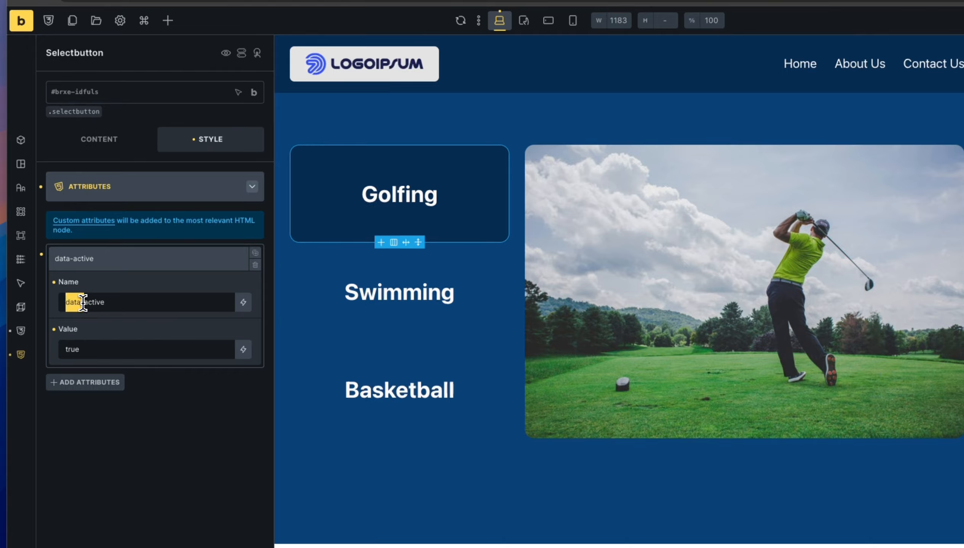
pyautogui.click(132, 303)
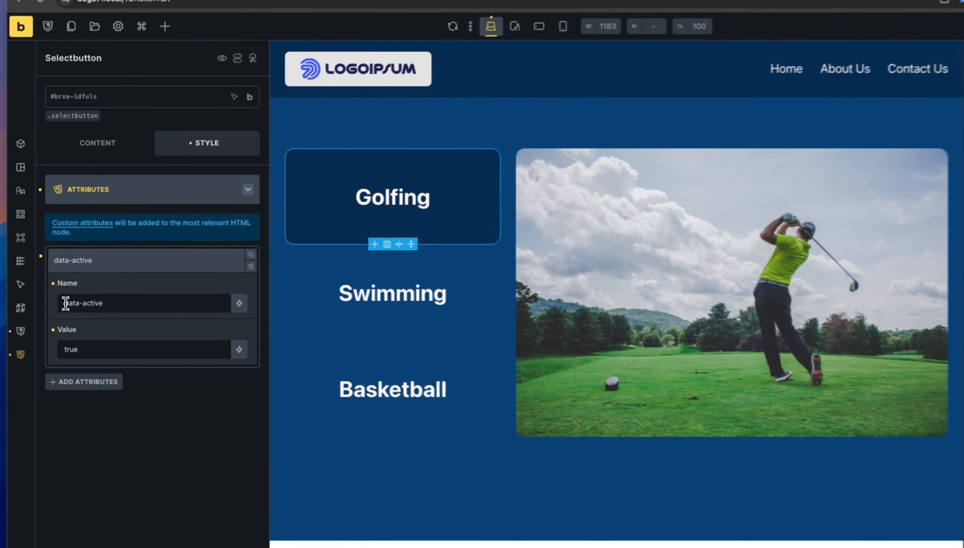
pyautogui.moveTo(57, 295); pyautogui.dragTo(86, 297)
pyautogui.click(113, 309)
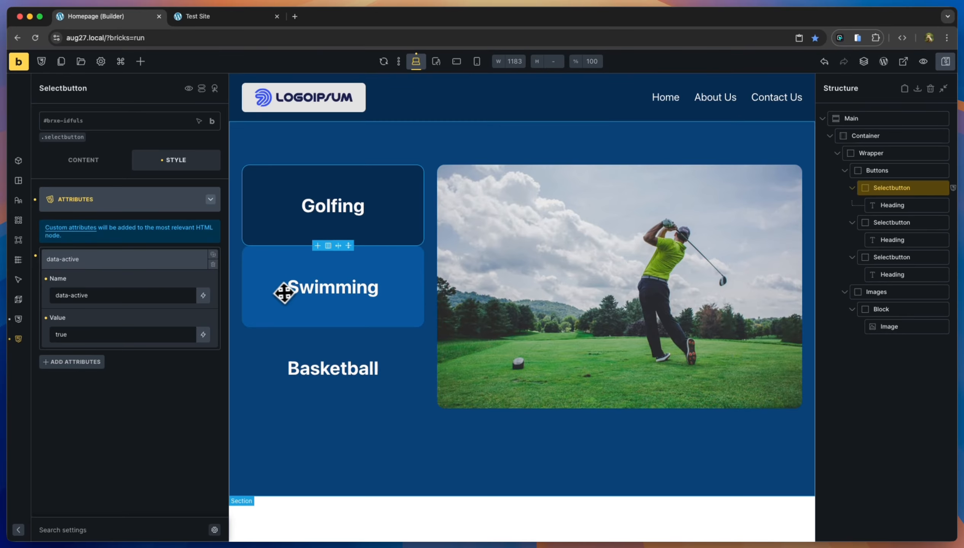
# Rename the Golfing button's CSS ID to golfbutton.
pyautogui.moveTo(212, 121)
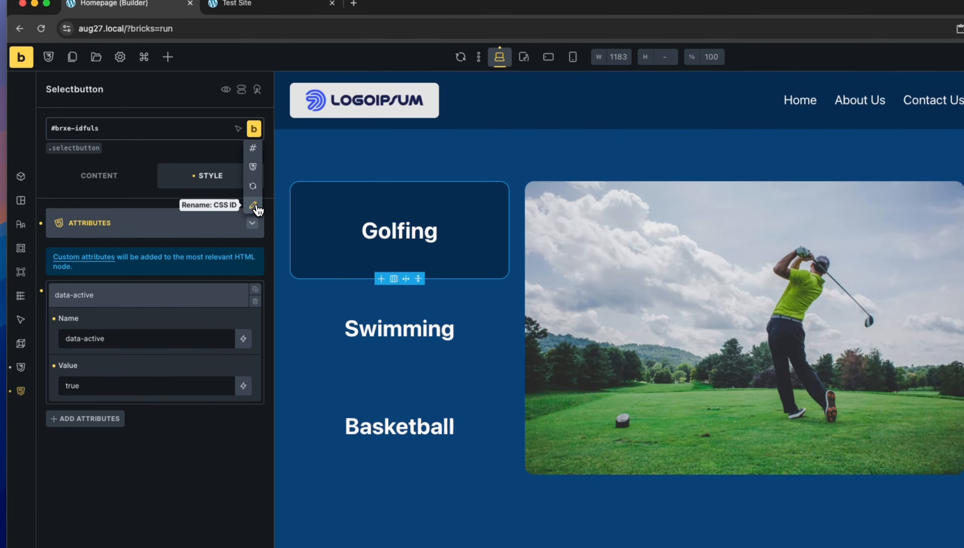
pyautogui.click(214, 186)
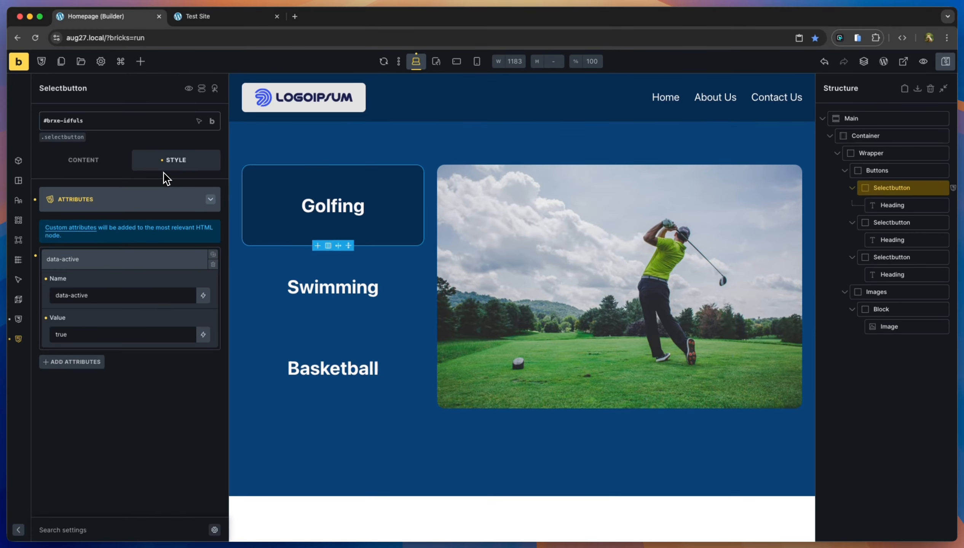
pyautogui.write('golfbutton')
pyautogui.hotkey('shift', 'End')
pyautogui.press('BackSpace')
pyautogui.press('Return')
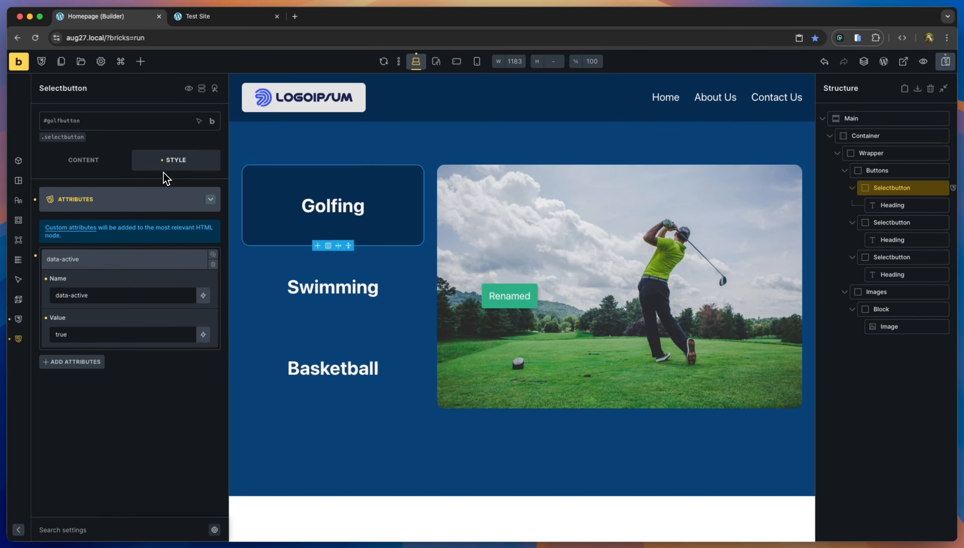
# Rename the Swimming button's CSS ID to swimmingbutton.
pyautogui.click(264, 262)
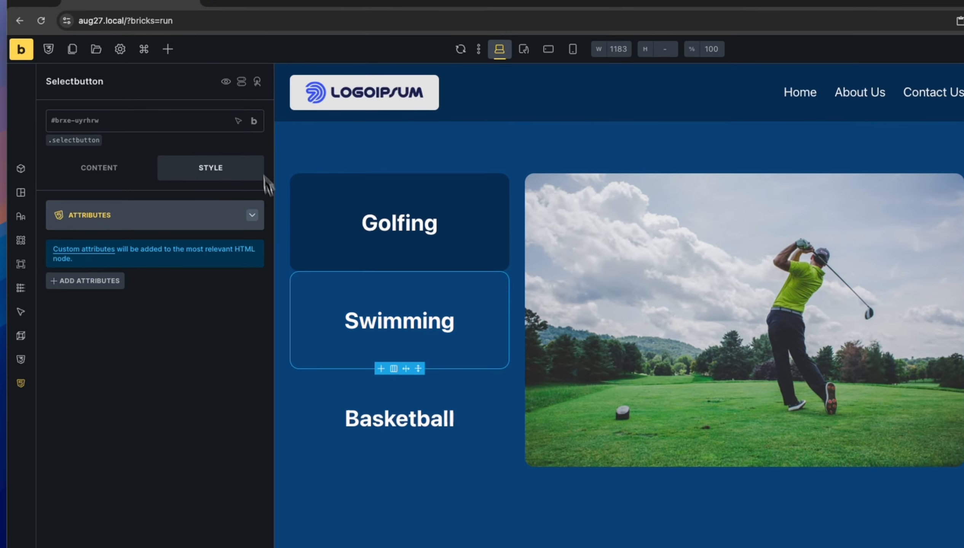
pyautogui.click(212, 122)
pyautogui.moveTo(256, 127)
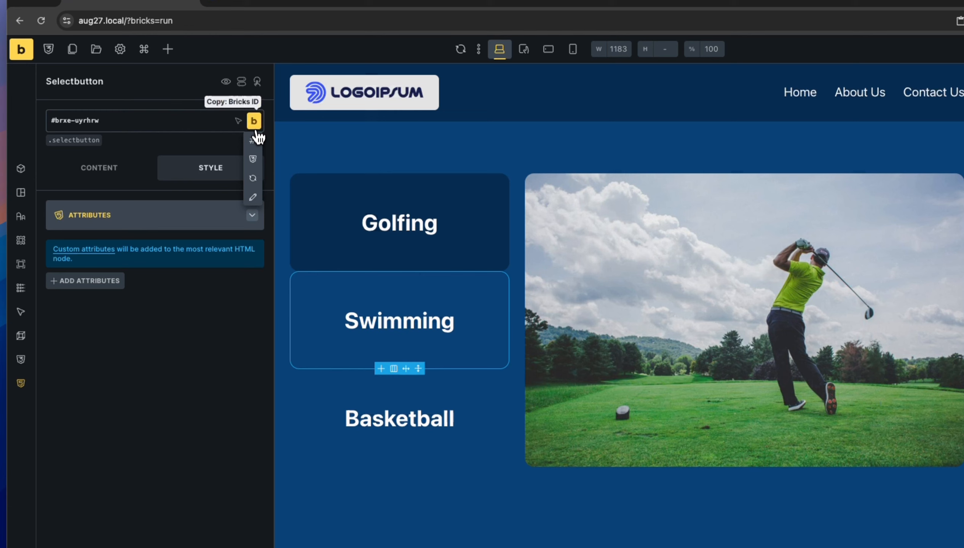
pyautogui.click(254, 199)
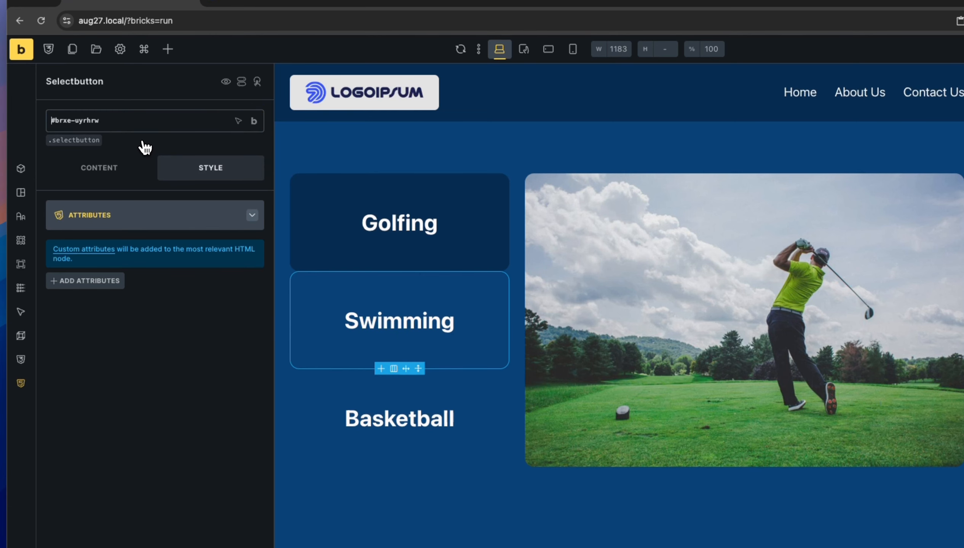
pyautogui.write('swimming')
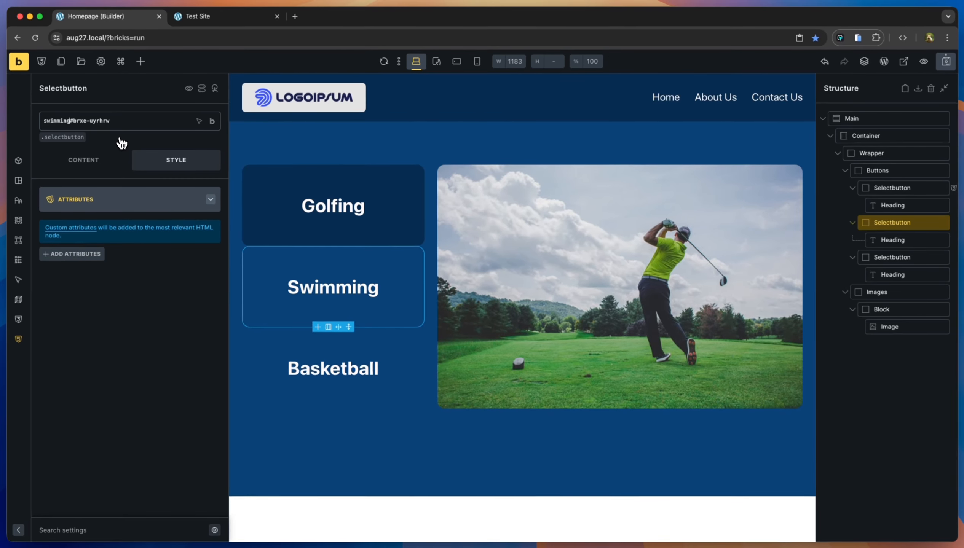
pyautogui.write('button')
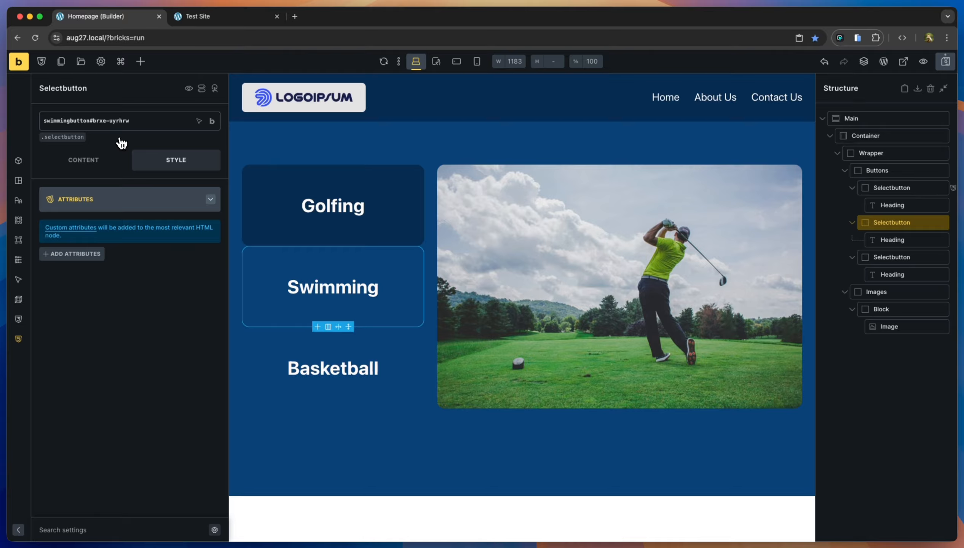
pyautogui.hotkey('shift', 'End')
pyautogui.press('BackSpace')
pyautogui.press('Return')
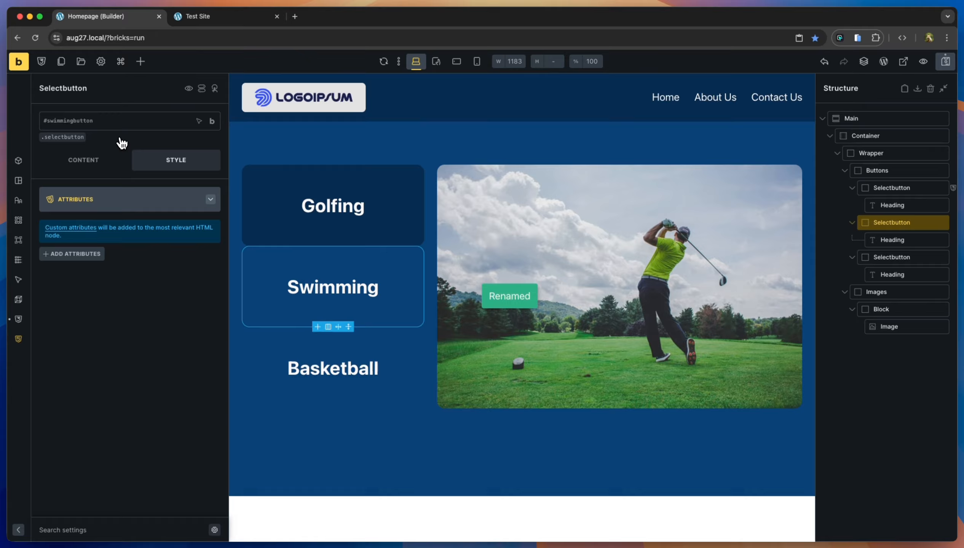
pyautogui.click(360, 365)
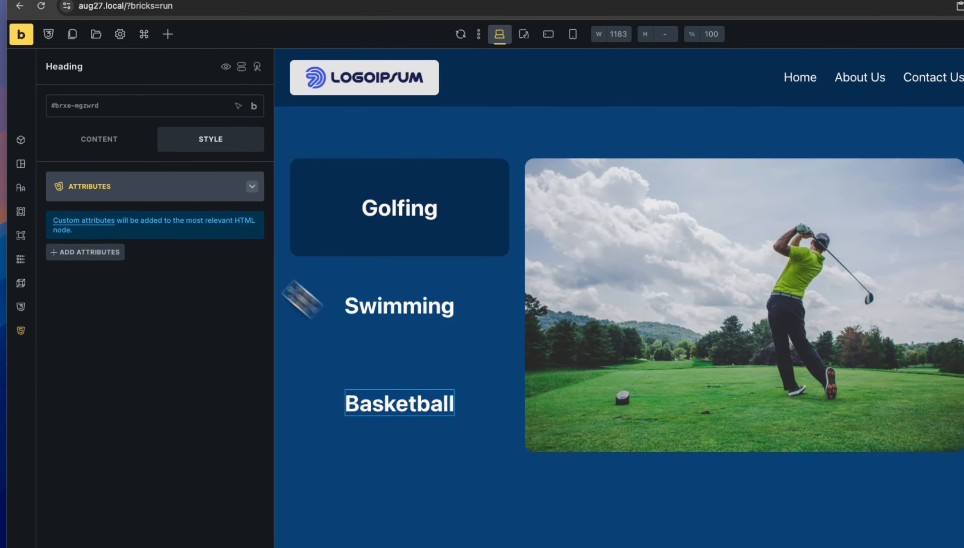
# Set the Basketball heading's CSS ID to basketballbutton.
pyautogui.click(150, 112)
pyautogui.click(156, 111)
pyautogui.moveTo(256, 112)
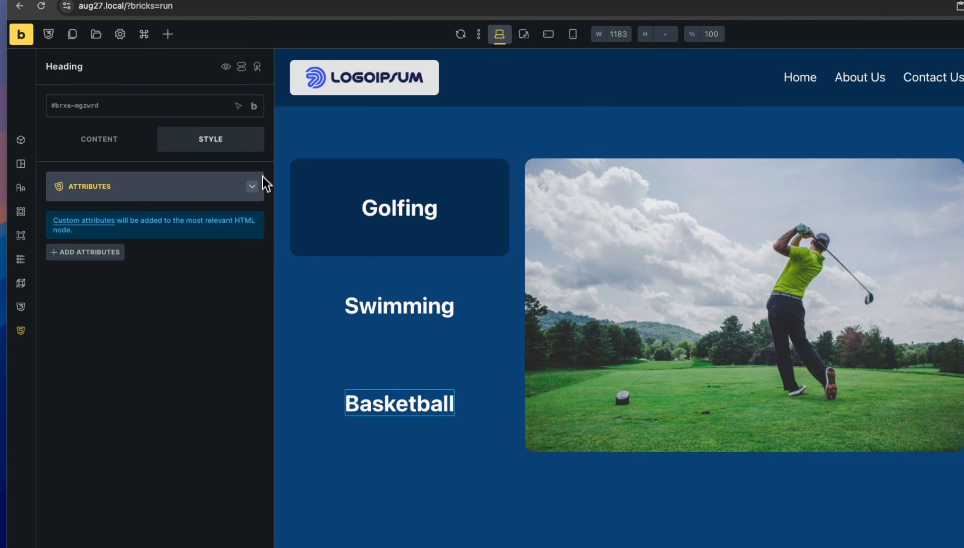
pyautogui.click(253, 183)
pyautogui.write('backetball')
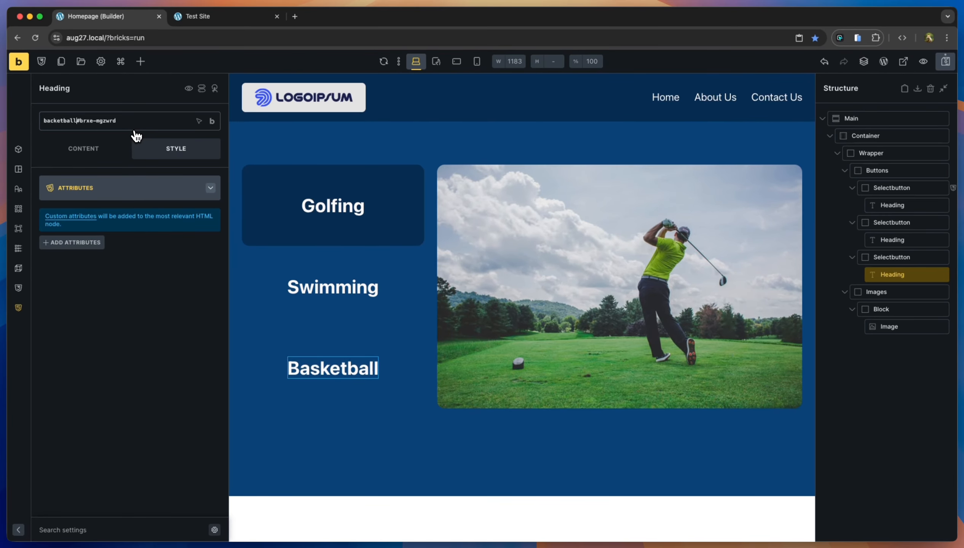
pyautogui.press('BackSpace')
pyautogui.press('BackSpace')
pyautogui.press('BackSpace')
pyautogui.press('BackSpace')
pyautogui.press('BackSpace')
pyautogui.press('BackSpace')
pyautogui.press('BackSpace')
pyautogui.press('BackSpace')
pyautogui.write('sketballbutton')
pyautogui.press('shift+super+Right')
pyautogui.press('BackSpace')
pyautogui.press('Return')
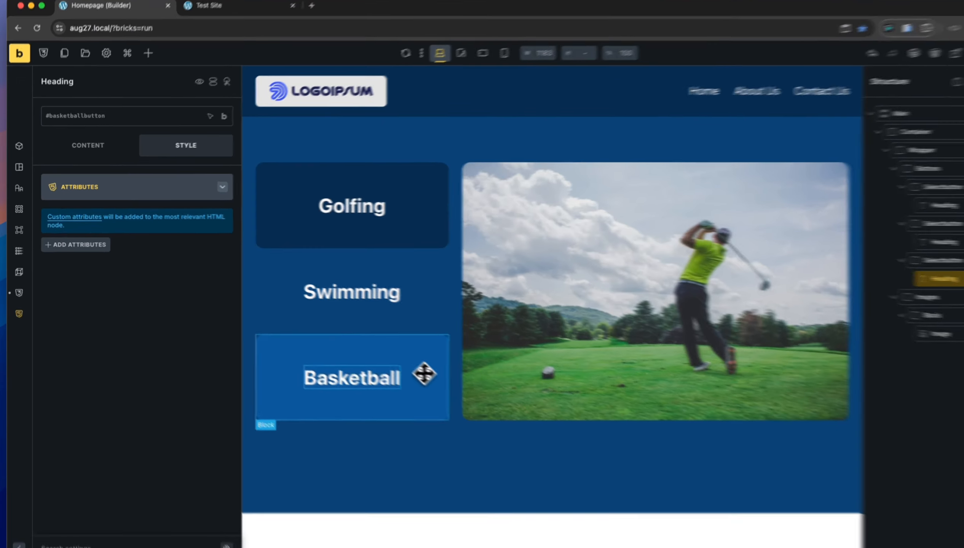
# Check the three buttons' IDs, then delete basketballbutton from the Basketball heading's ID.
pyautogui.click(401, 363)
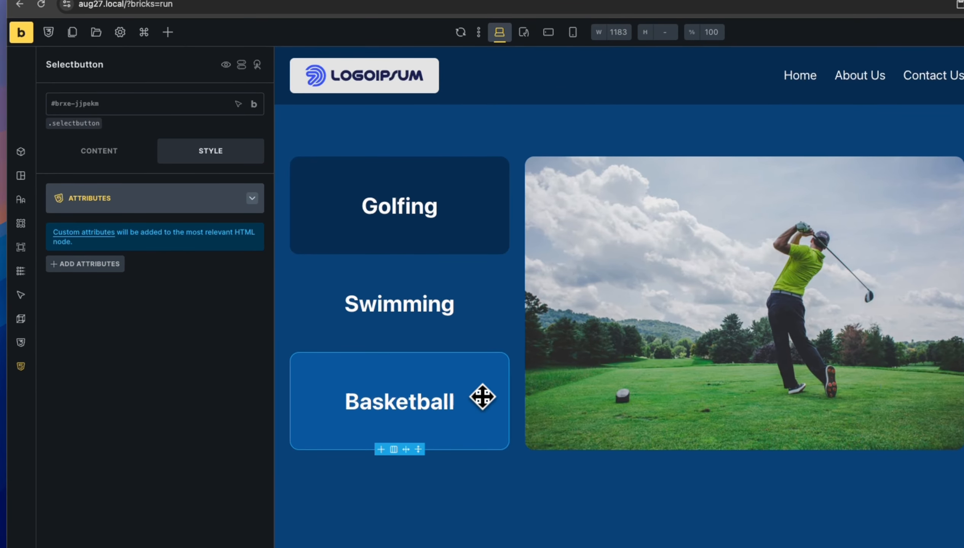
pyautogui.click(451, 230)
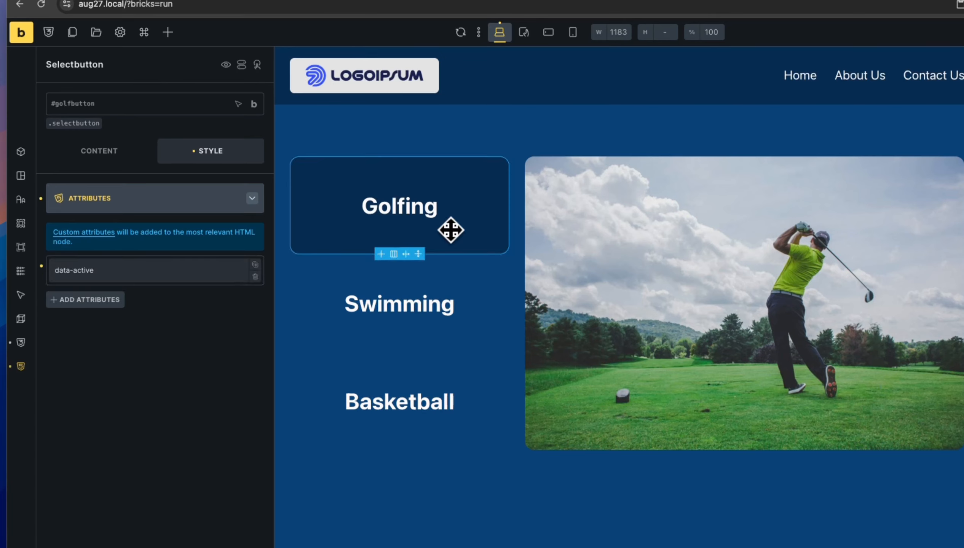
pyautogui.click(469, 272)
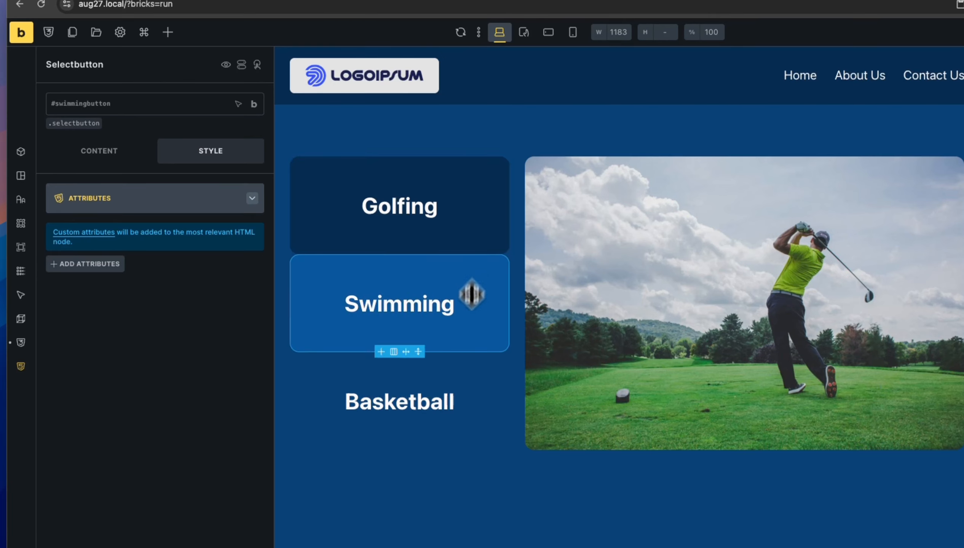
pyautogui.click(467, 386)
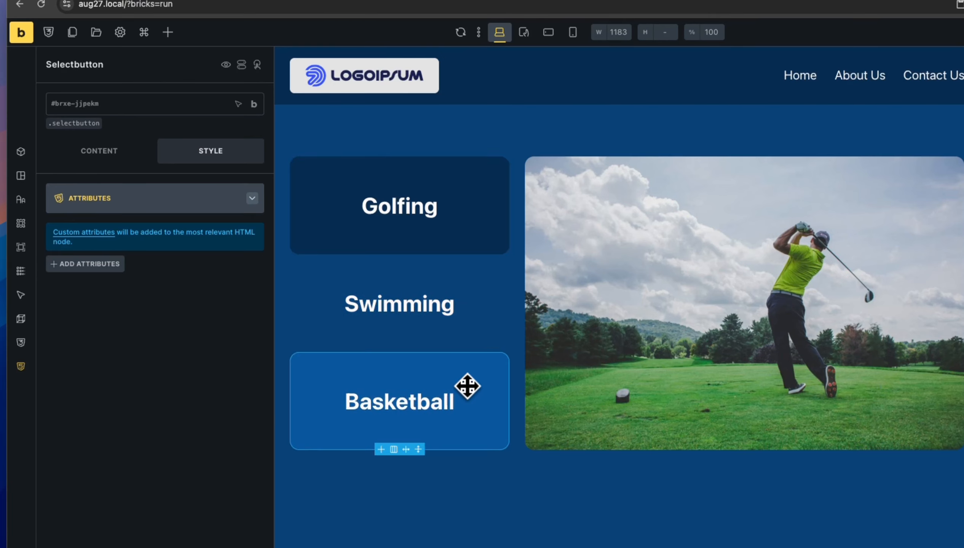
pyautogui.click(435, 397)
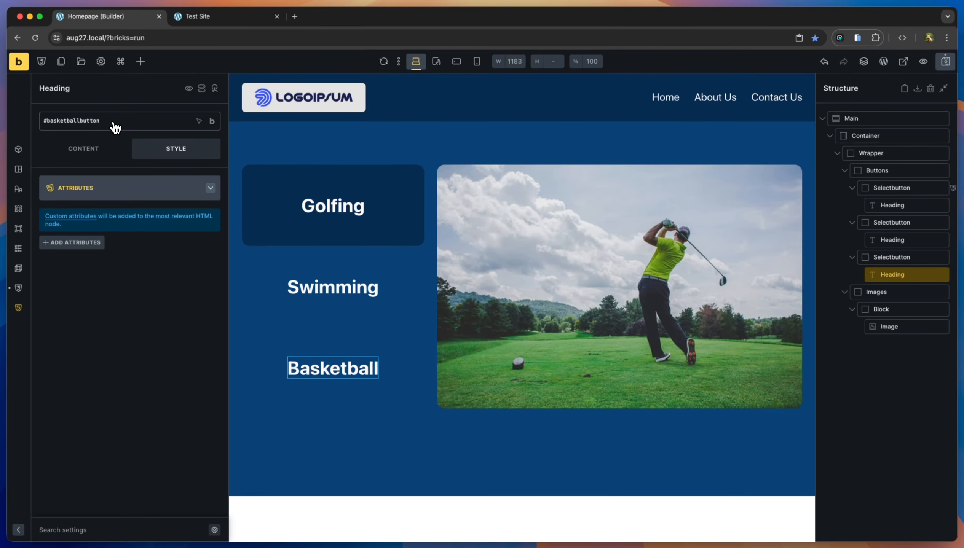
pyautogui.moveTo(213, 124)
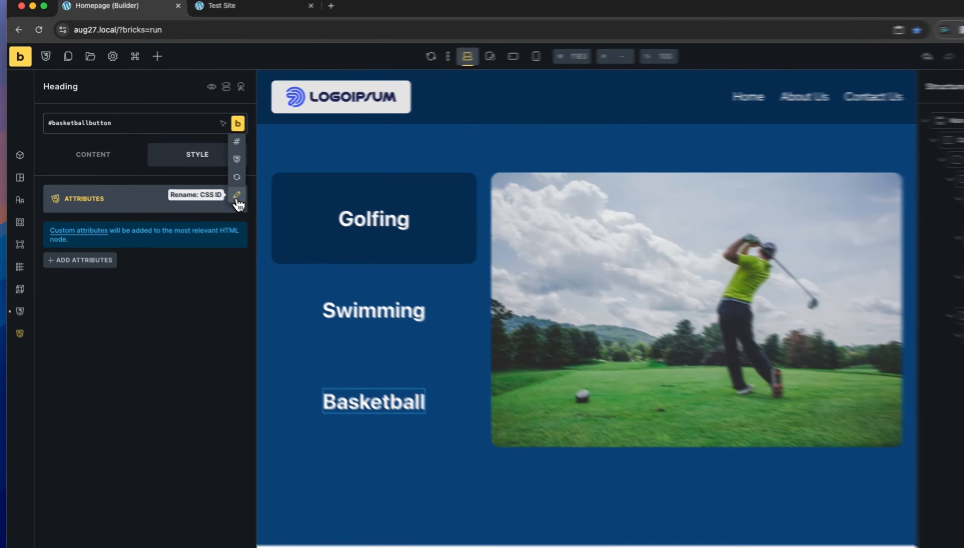
pyautogui.click(212, 186)
pyautogui.press('super+a')
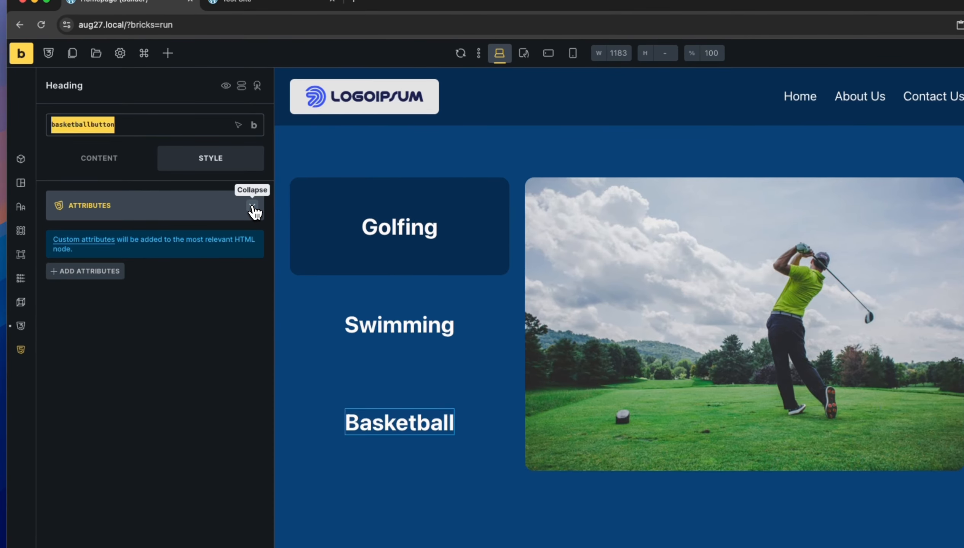
pyautogui.press('BackSpace')
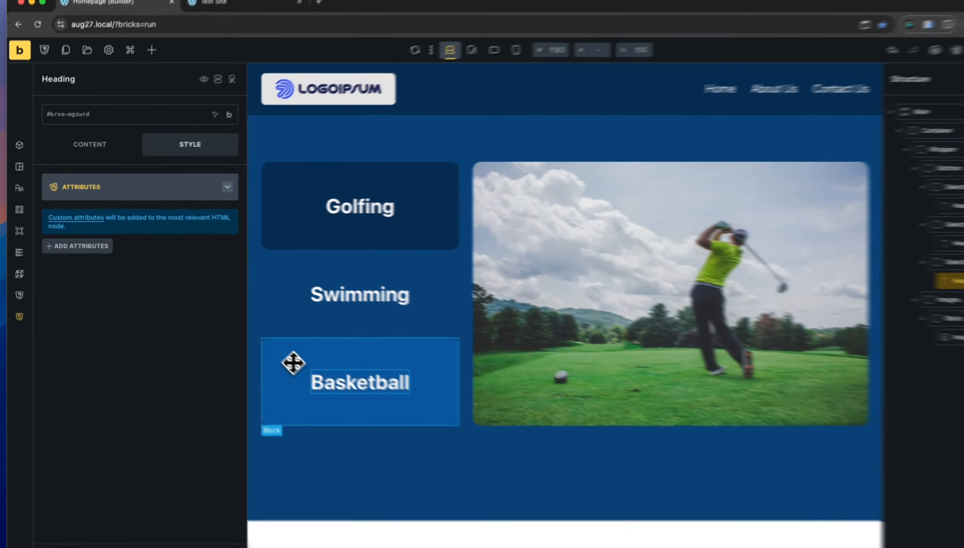
# Replace the Basketball button block's ID brxe-jjpekm with basketballbutton.
pyautogui.click(272, 352)
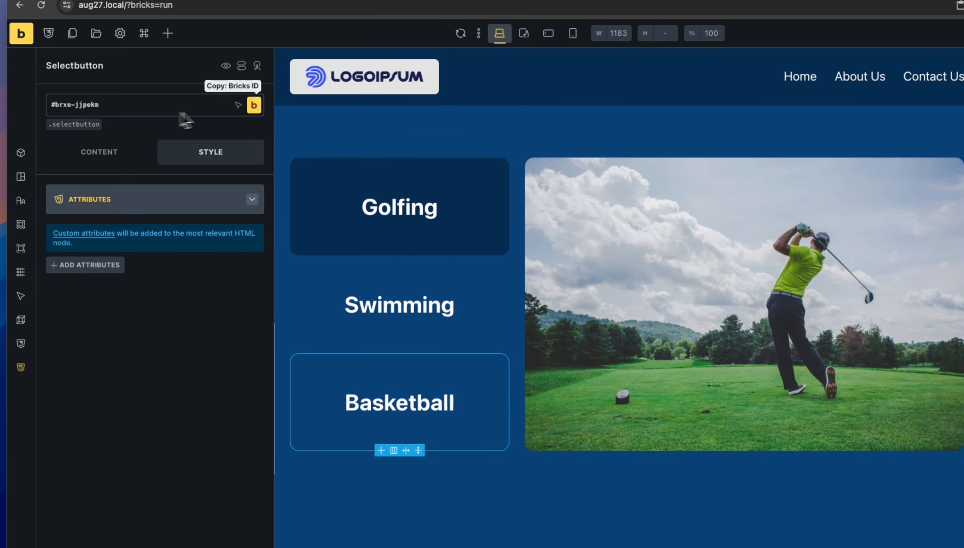
pyautogui.moveTo(254, 106)
pyautogui.click(253, 181)
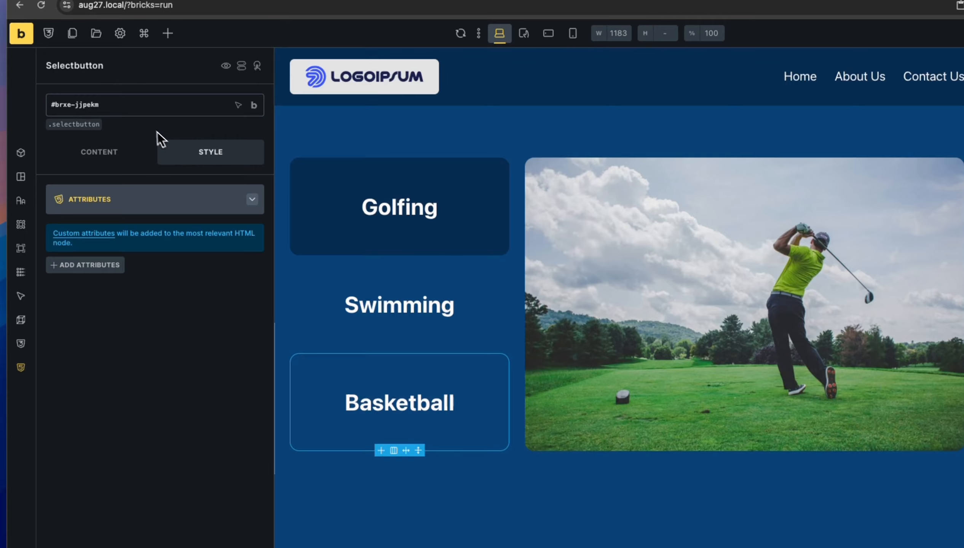
pyautogui.write('bac')
pyautogui.write('ketball')
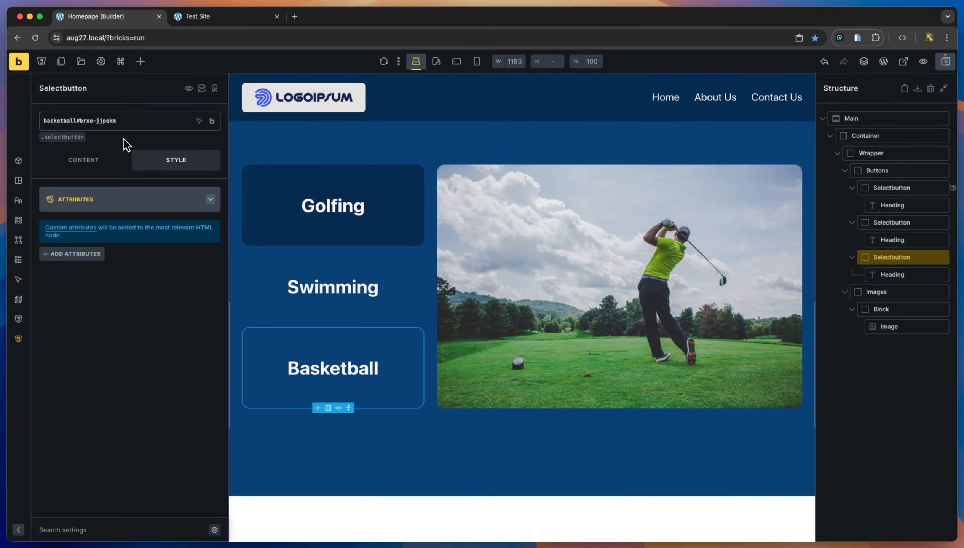
pyautogui.write('button')
pyautogui.hotkey('shift', 'End')
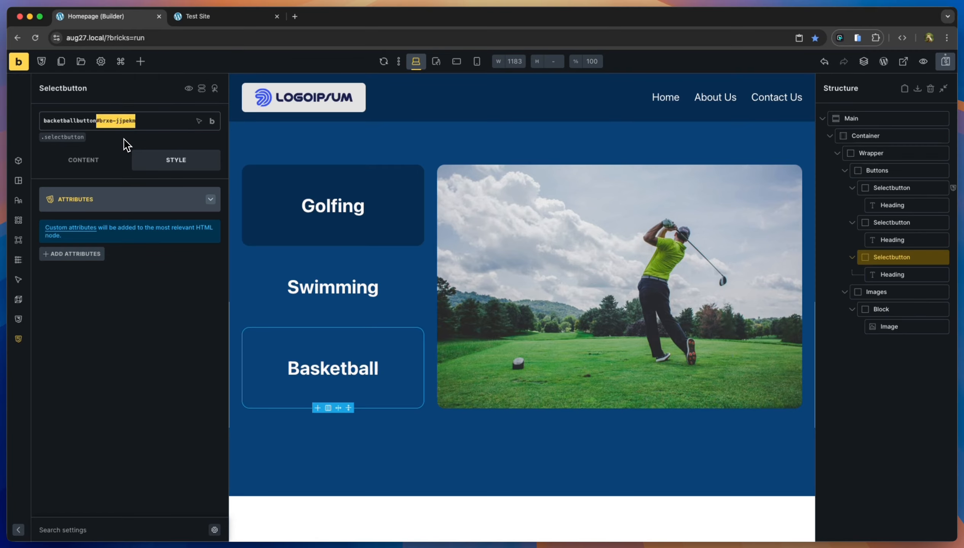
pyautogui.press('BackSpace')
pyautogui.press('Return')
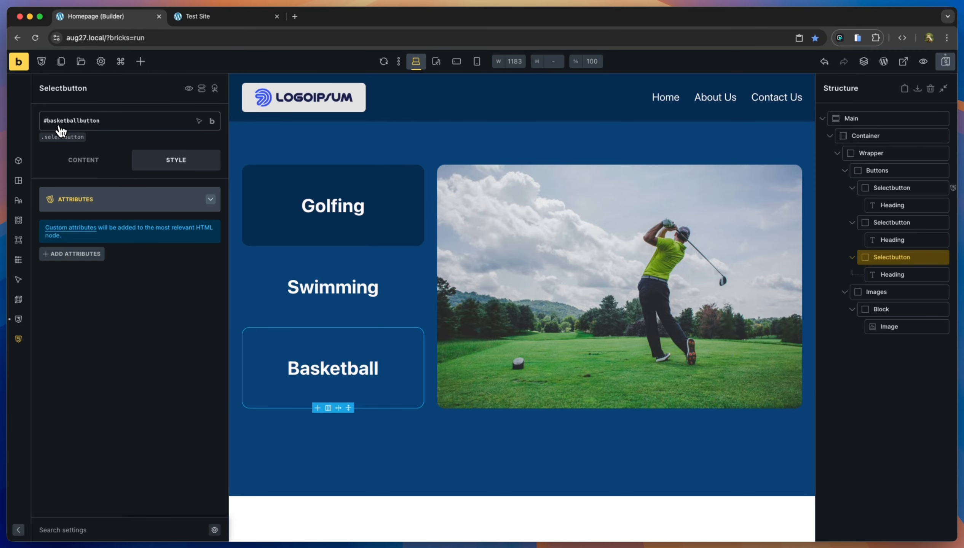
# Compare the Golfing and Swimming buttons, then select Golfing's data-active CSS rule.
pyautogui.click(368, 219)
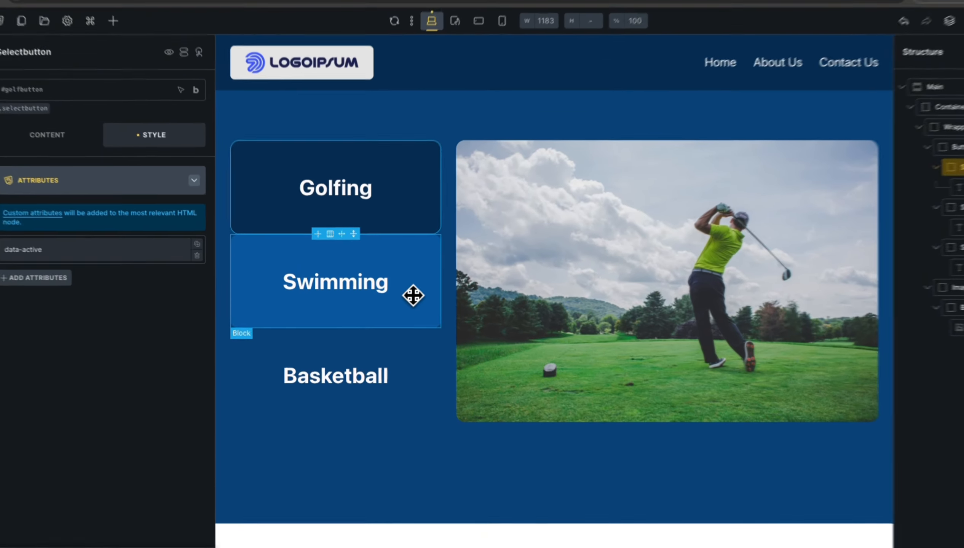
pyautogui.click(400, 299)
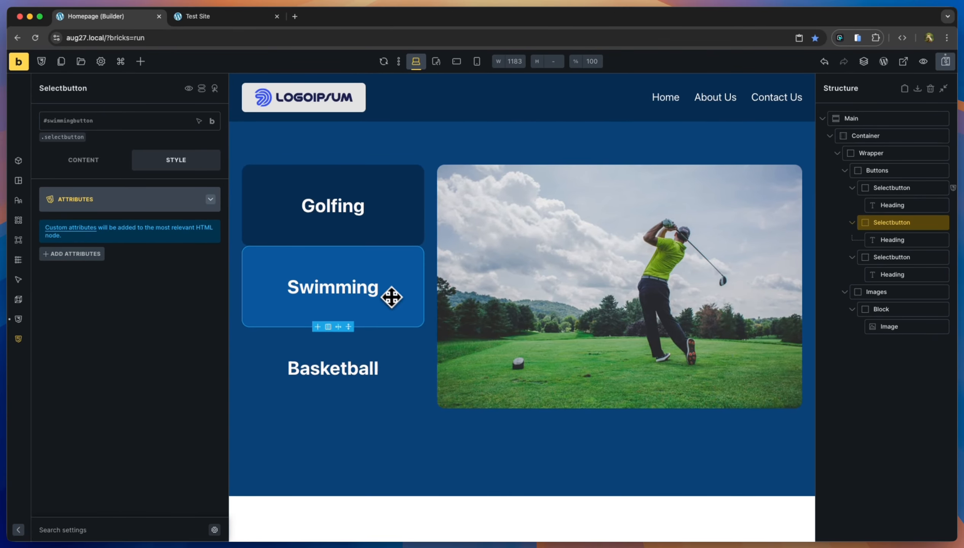
pyautogui.click(383, 238)
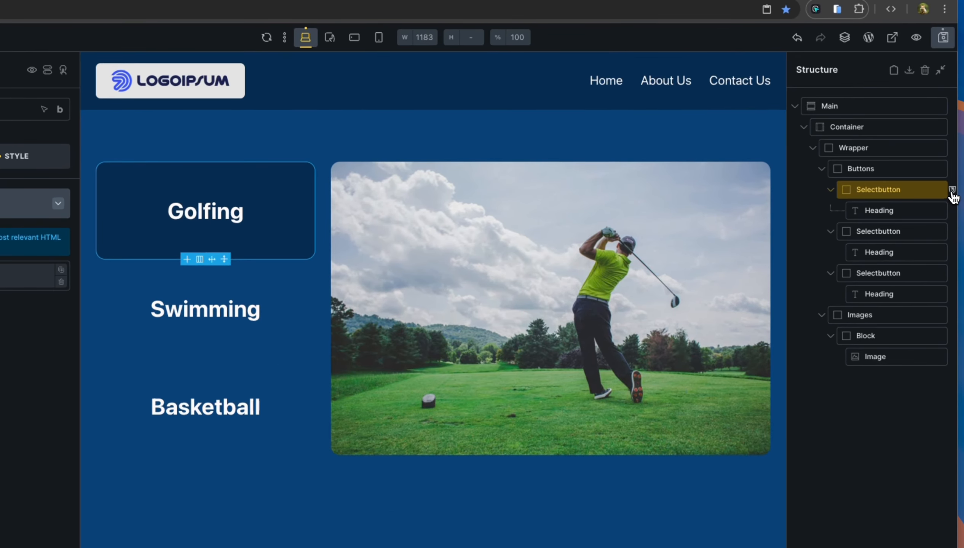
pyautogui.click(953, 193)
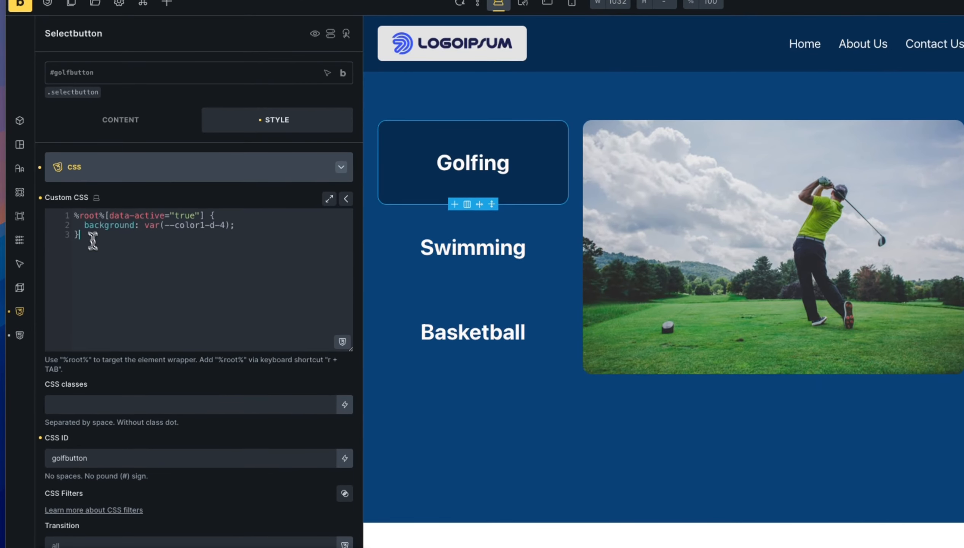
pyautogui.moveTo(38, 266); pyautogui.dragTo(21, 243)
pyautogui.hotkey('ctrl', 'c')
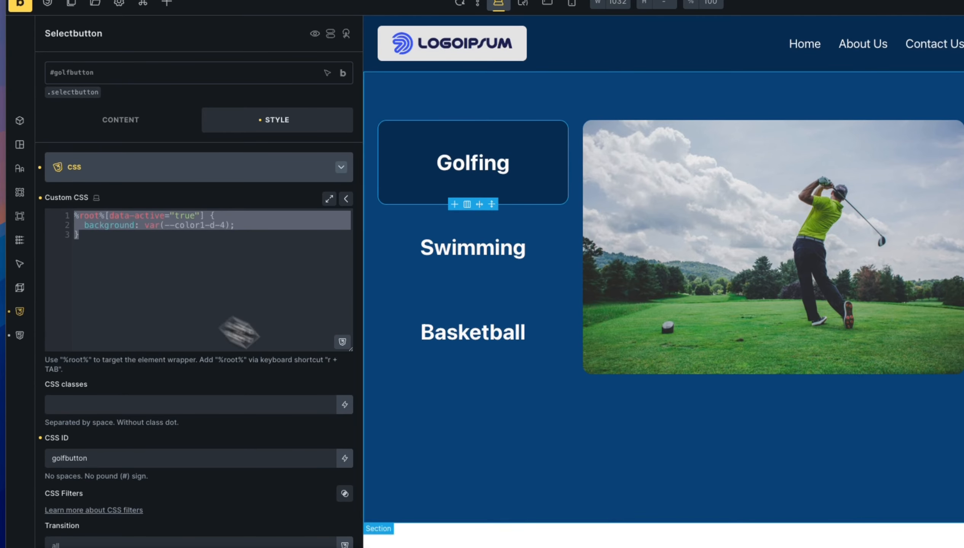
# Paste the data-active var(--color1-d-4) background rule into the Basketball button's Custom CSS.
pyautogui.click(516, 277)
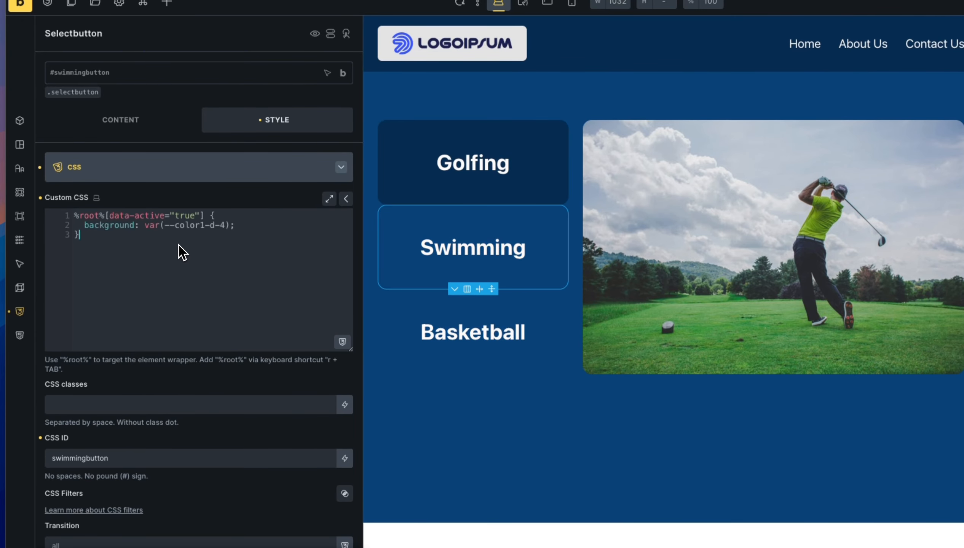
pyautogui.click(473, 358)
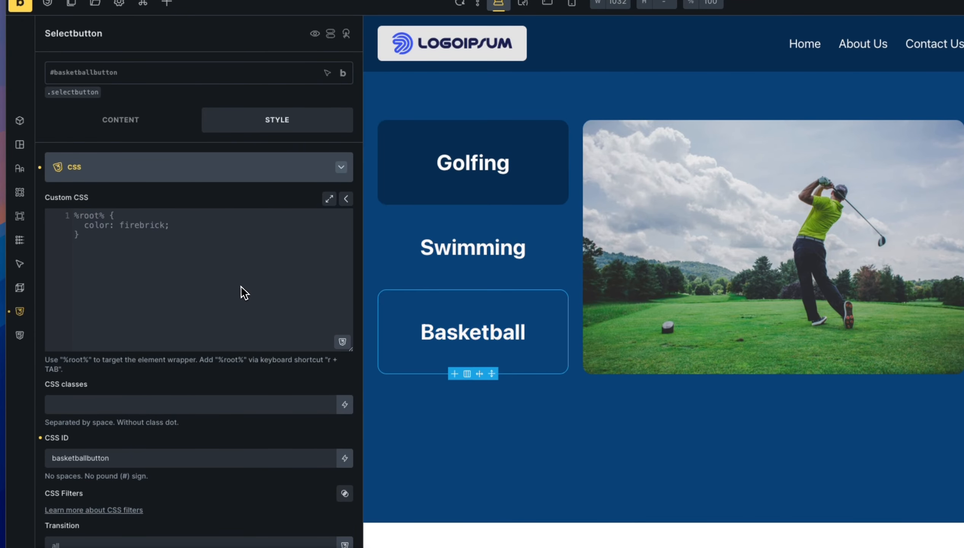
pyautogui.click(240, 287)
pyautogui.hotkey('ctrl', 'v')
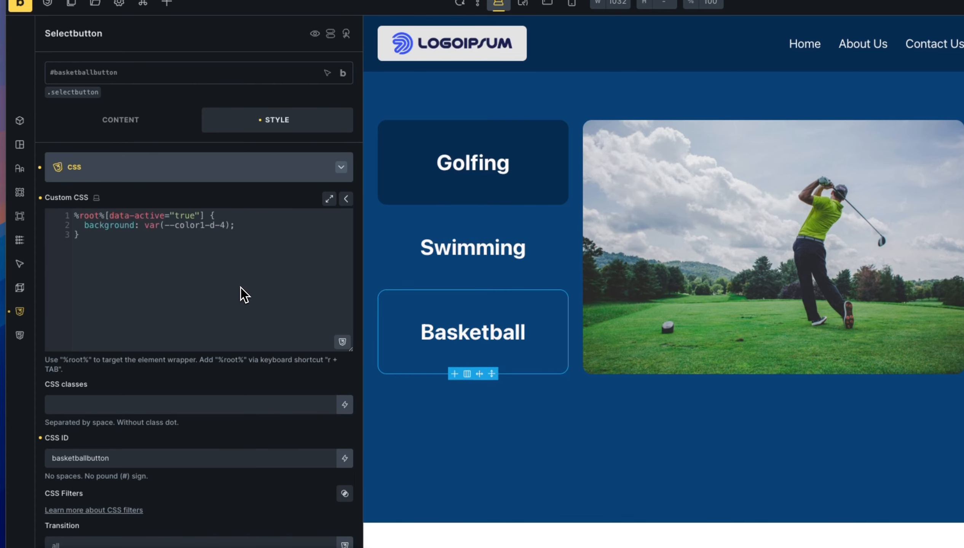
# Review the Swimming button's styling under the .selectbutton class and its own ID.
pyautogui.click(441, 276)
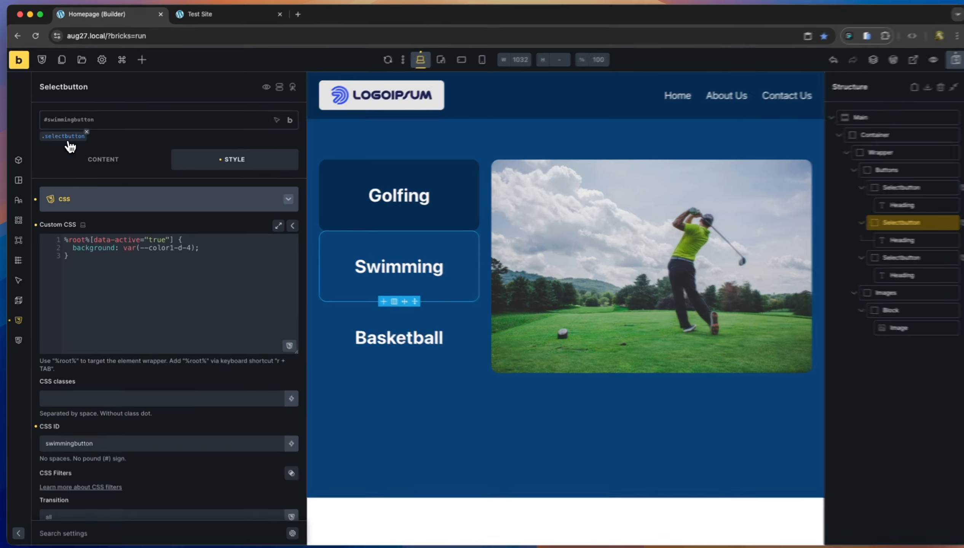
pyautogui.click(68, 141)
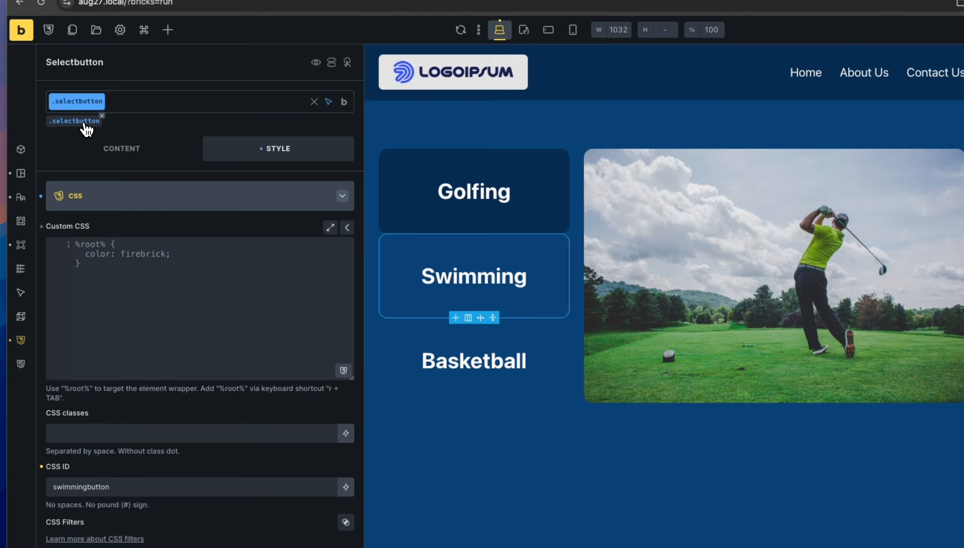
pyautogui.click(87, 130)
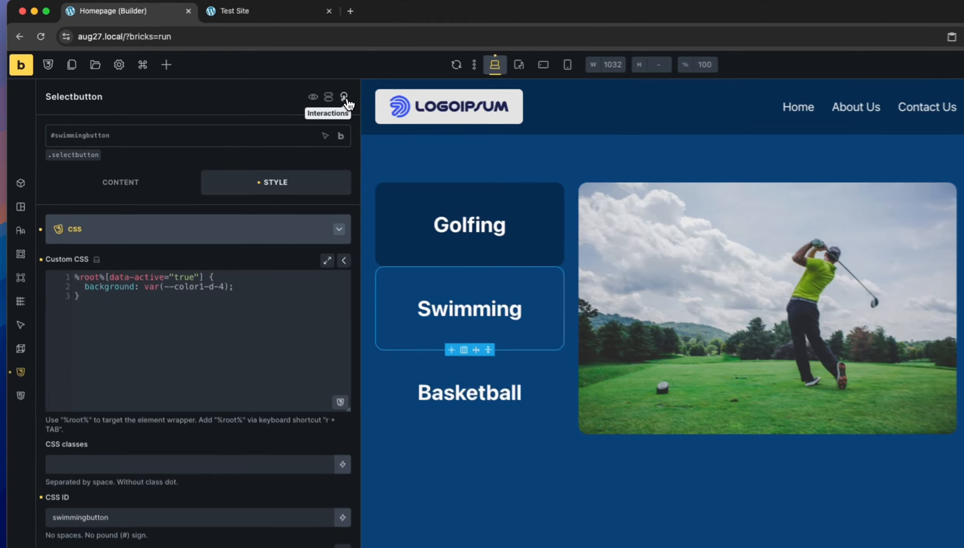
# Add a Click interaction on Swimming that sets data-active to true, then save.
pyautogui.click(290, 88)
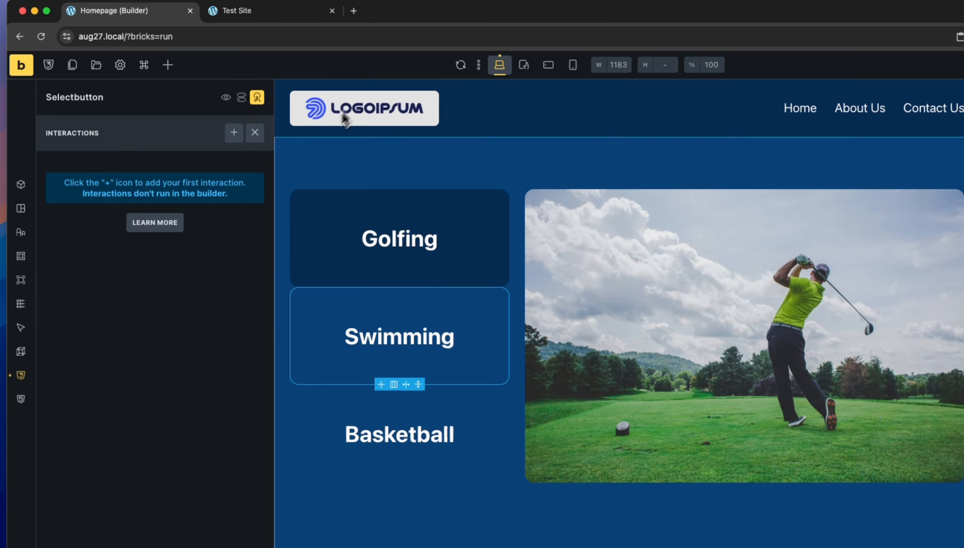
pyautogui.click(234, 132)
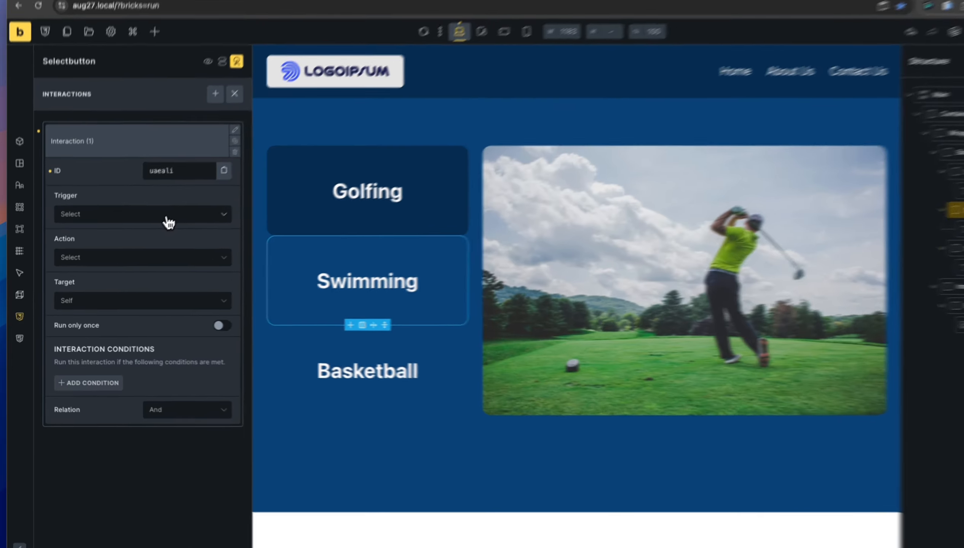
pyautogui.click(153, 228)
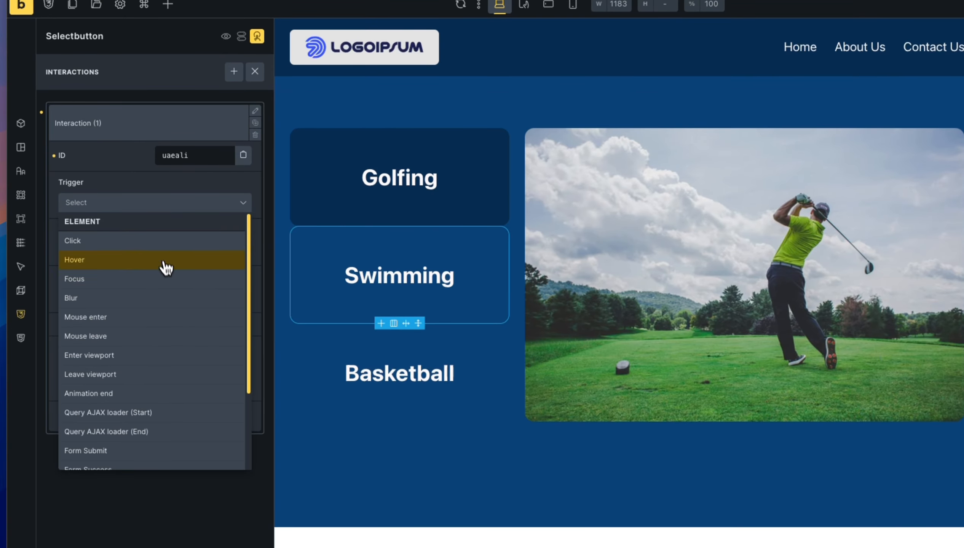
pyautogui.click(164, 248)
pyautogui.click(152, 296)
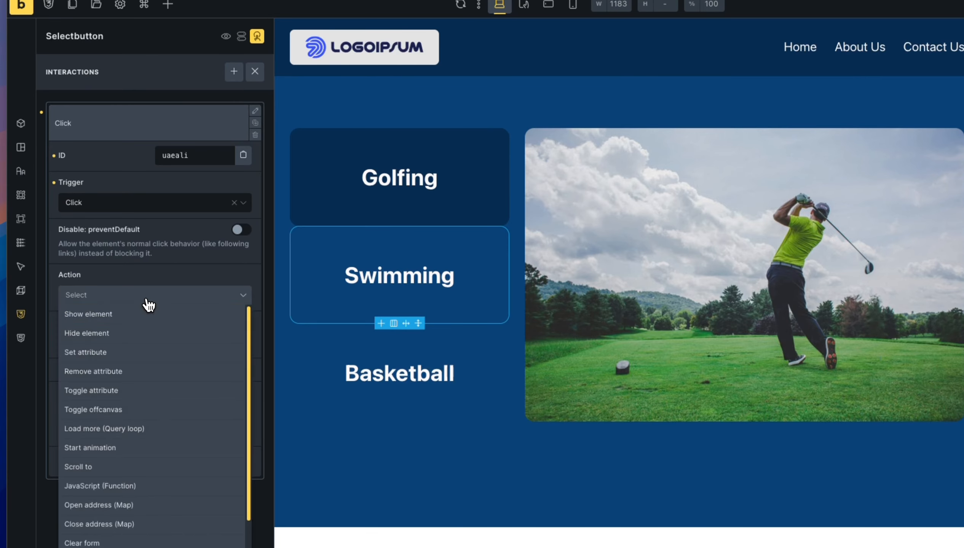
pyautogui.click(157, 366)
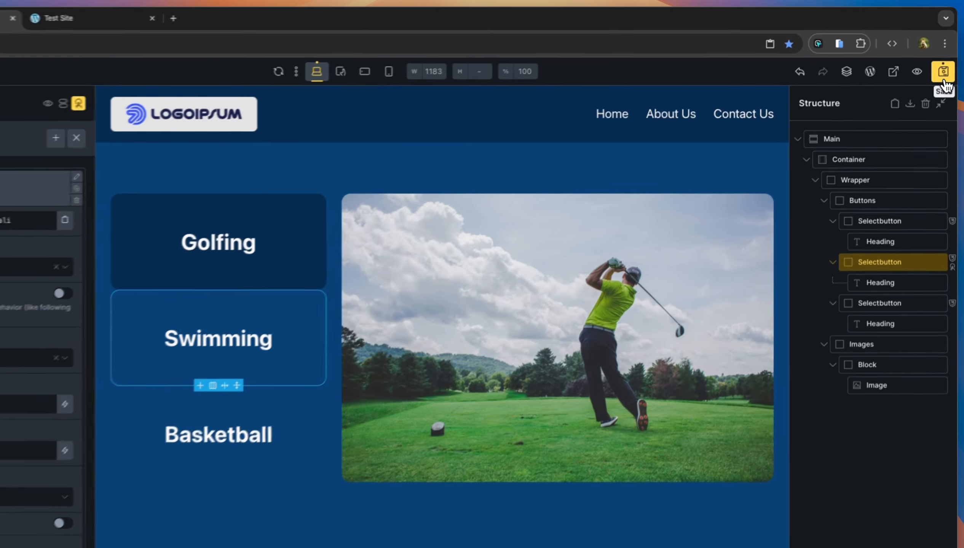
pyautogui.click(944, 73)
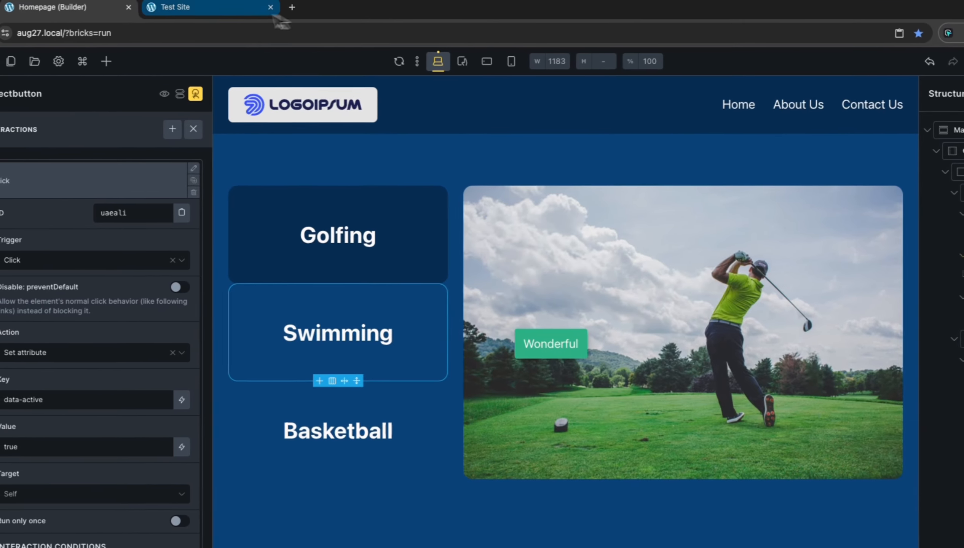
pyautogui.click(105, 18)
pyautogui.click(341, 342)
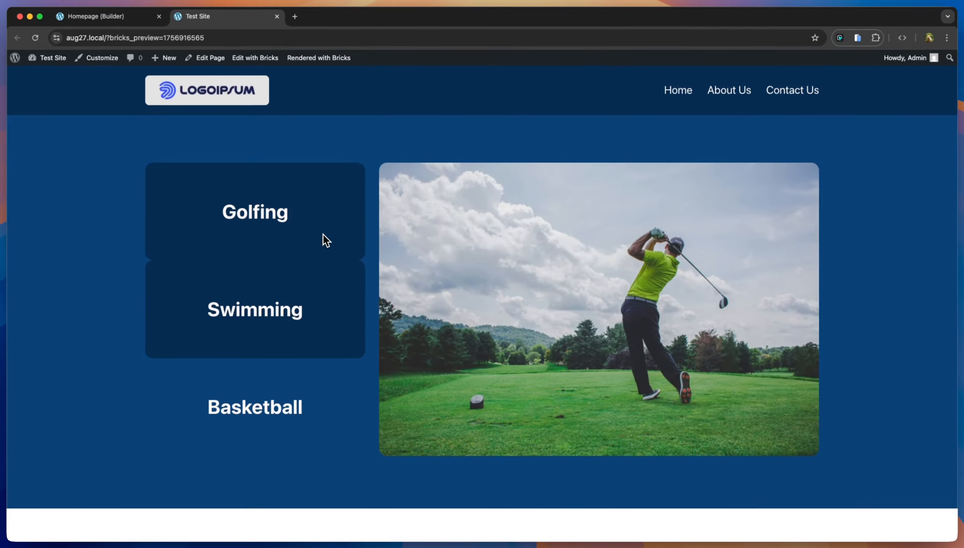
pyautogui.click(35, 37)
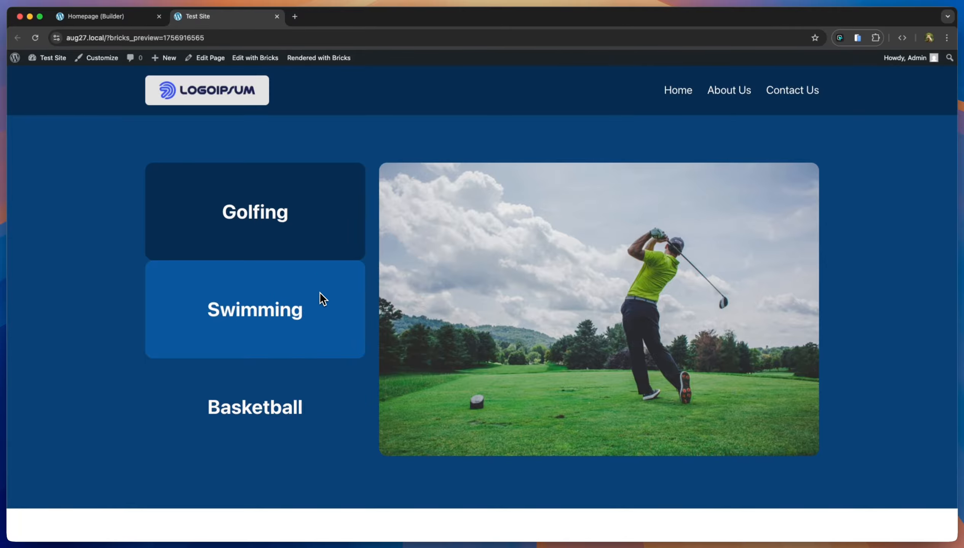
pyautogui.click(142, 16)
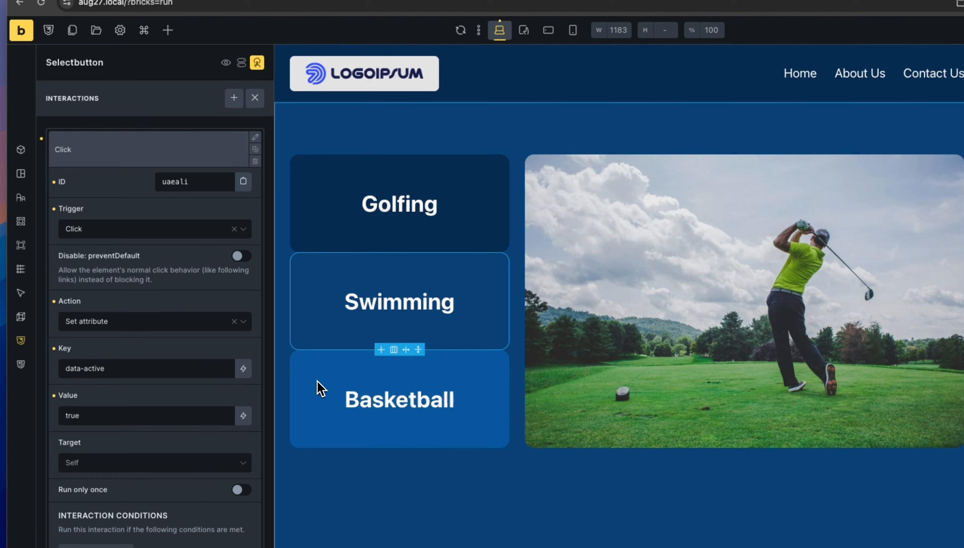
# Add a Click trigger with Set attribute action, key data-active, value true, to Basketball.
pyautogui.click(125, 161)
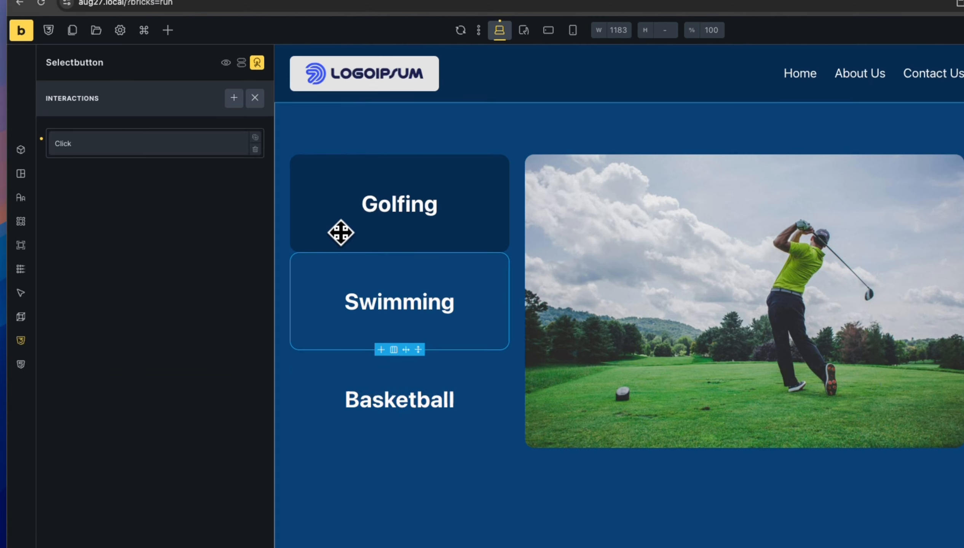
pyautogui.click(324, 384)
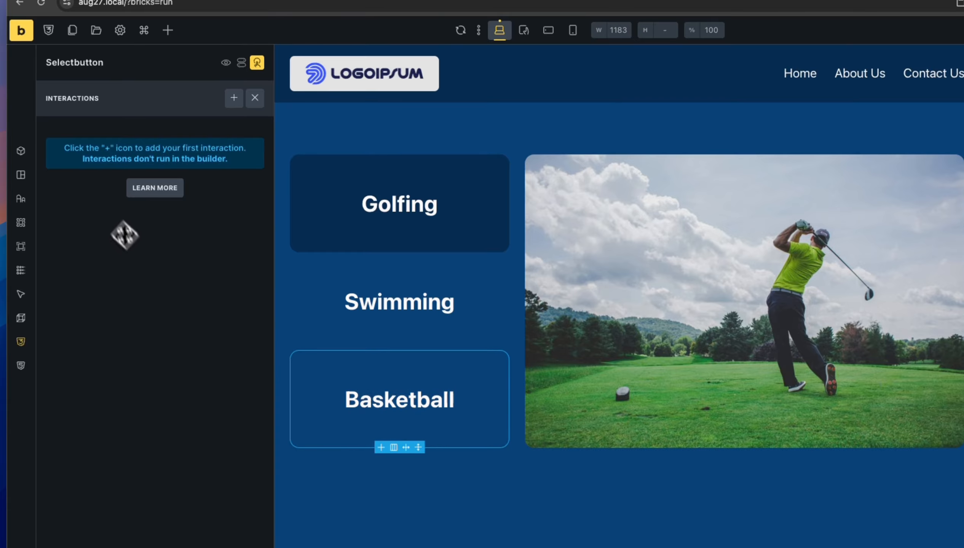
pyautogui.click(234, 98)
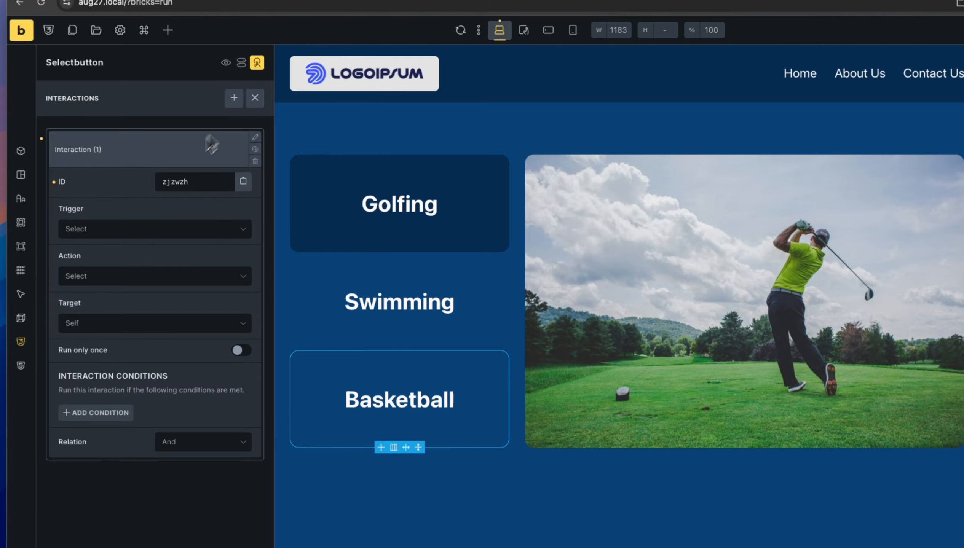
pyautogui.click(153, 230)
pyautogui.click(133, 270)
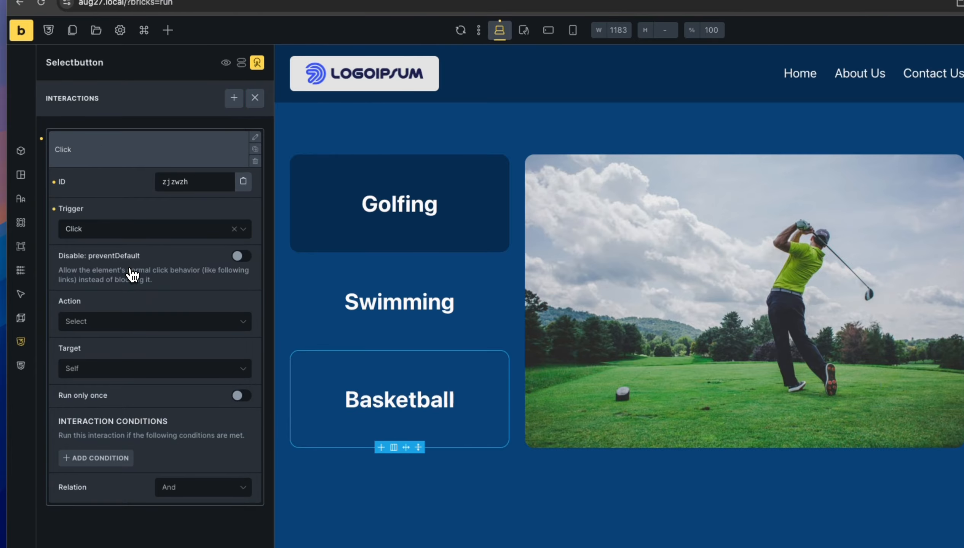
pyautogui.click(146, 323)
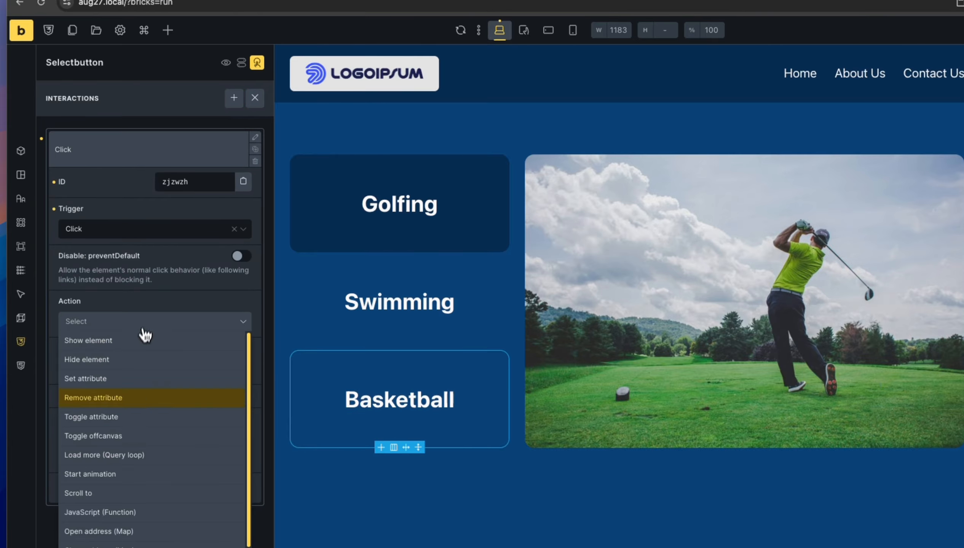
pyautogui.click(145, 388)
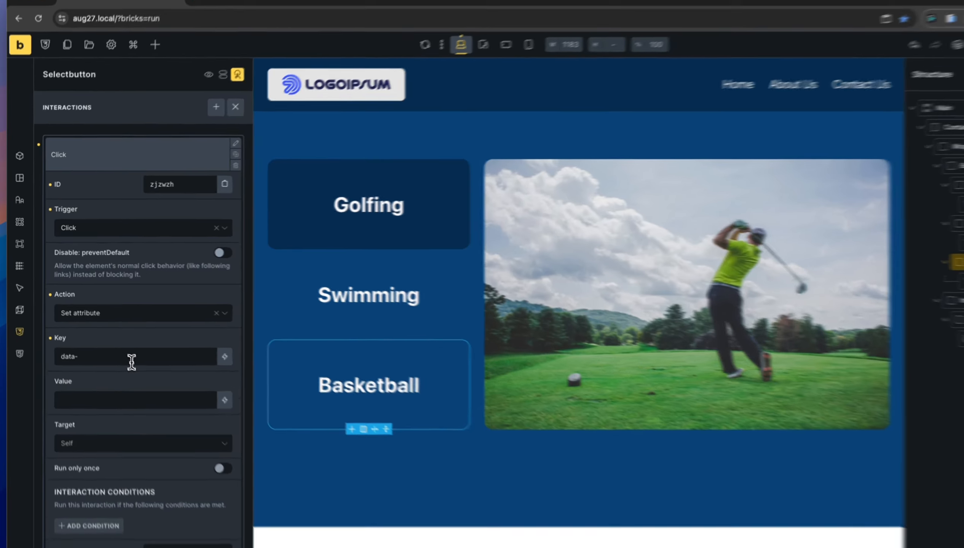
pyautogui.write('active')
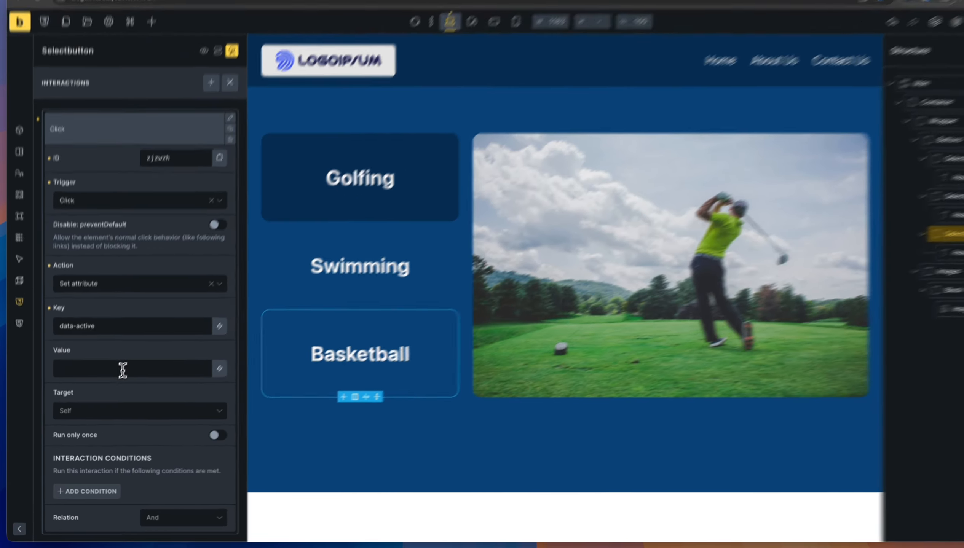
pyautogui.click(115, 383)
pyautogui.write('true')
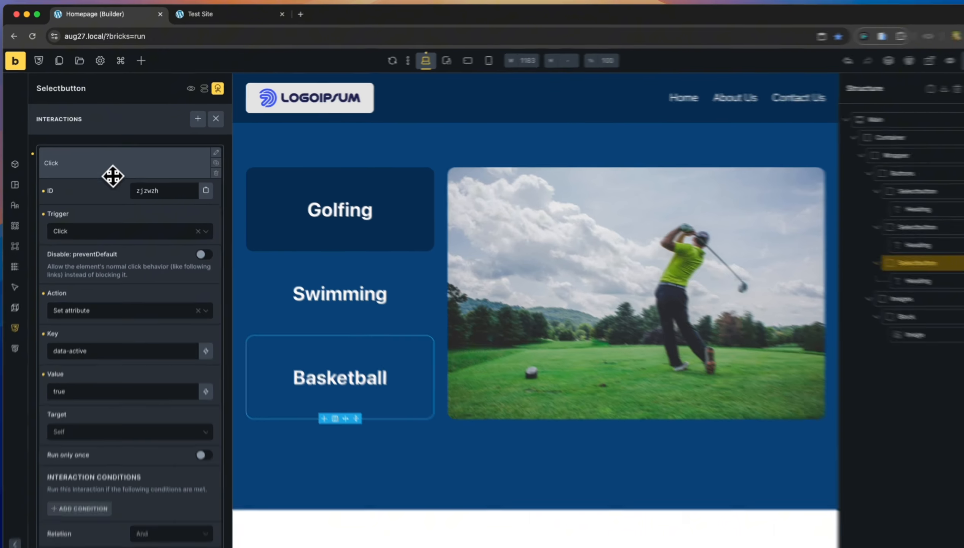
pyautogui.click(112, 170)
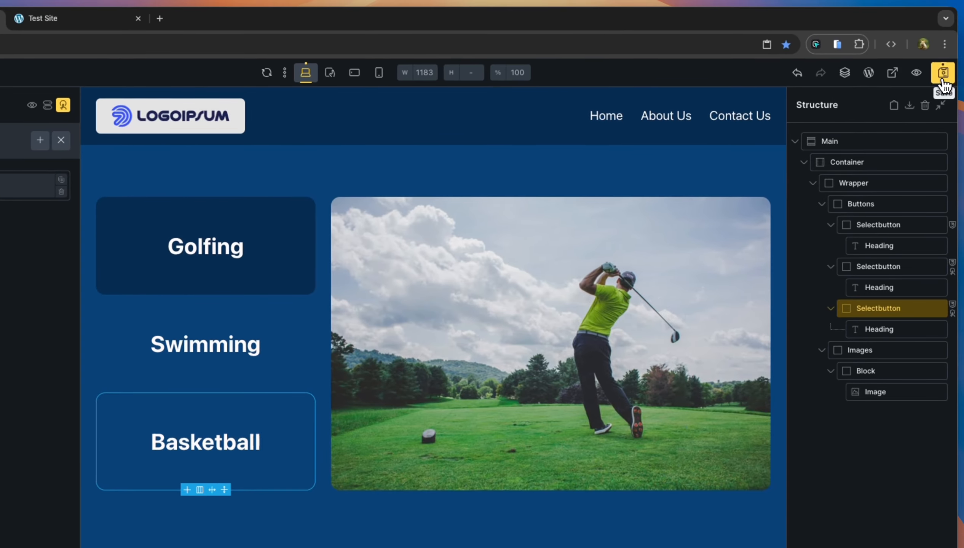
# Save, test Swimming and Basketball turning dark on the Test Site, then return to the builder.
pyautogui.click(943, 79)
pyautogui.click(102, 26)
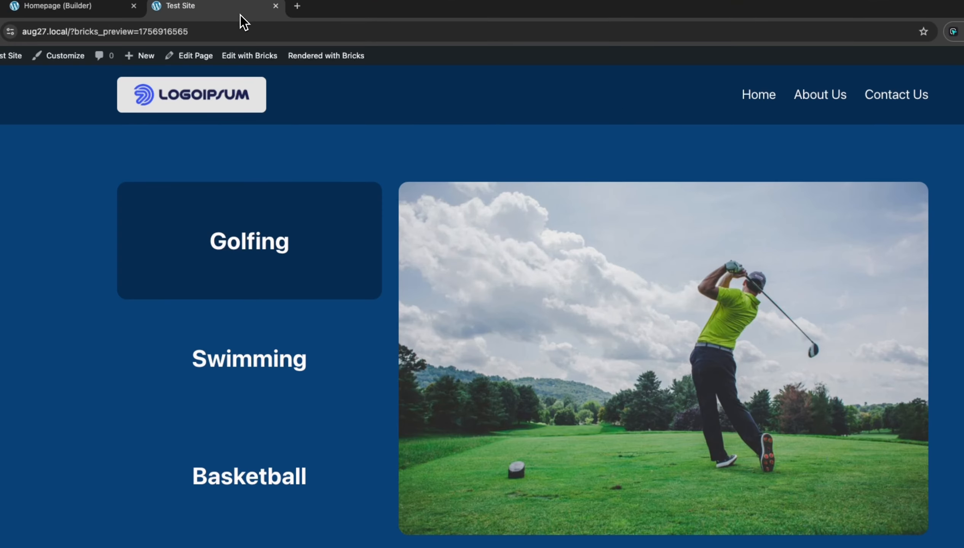
pyautogui.click(334, 351)
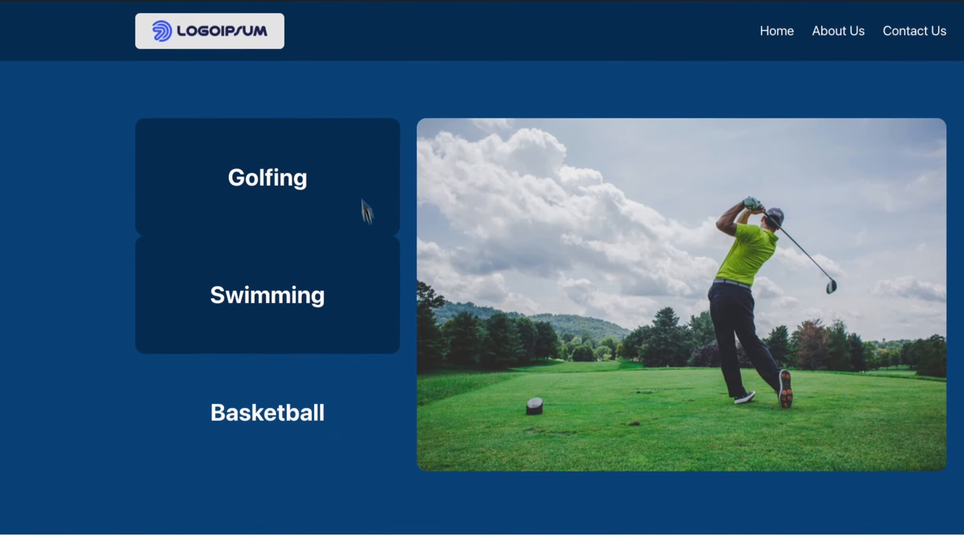
pyautogui.click(366, 406)
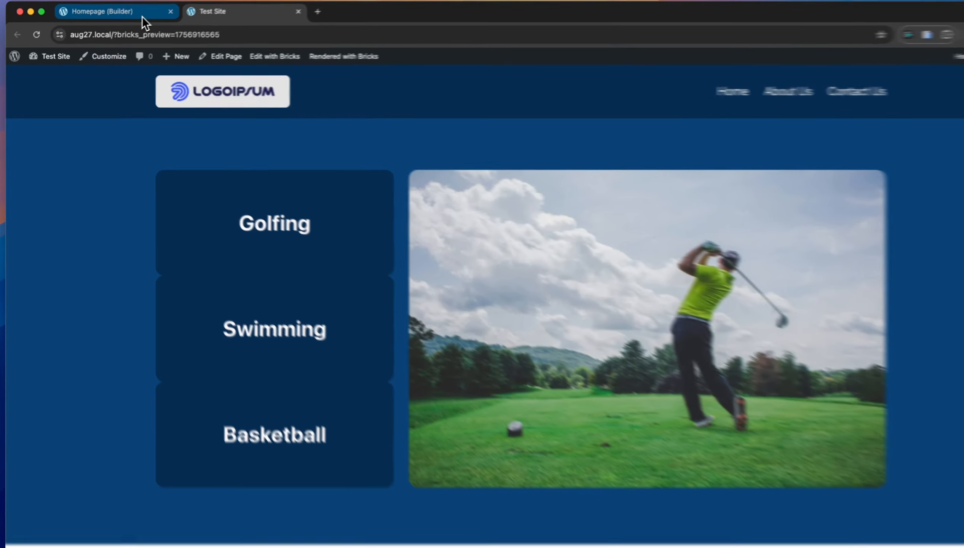
pyautogui.click(129, 19)
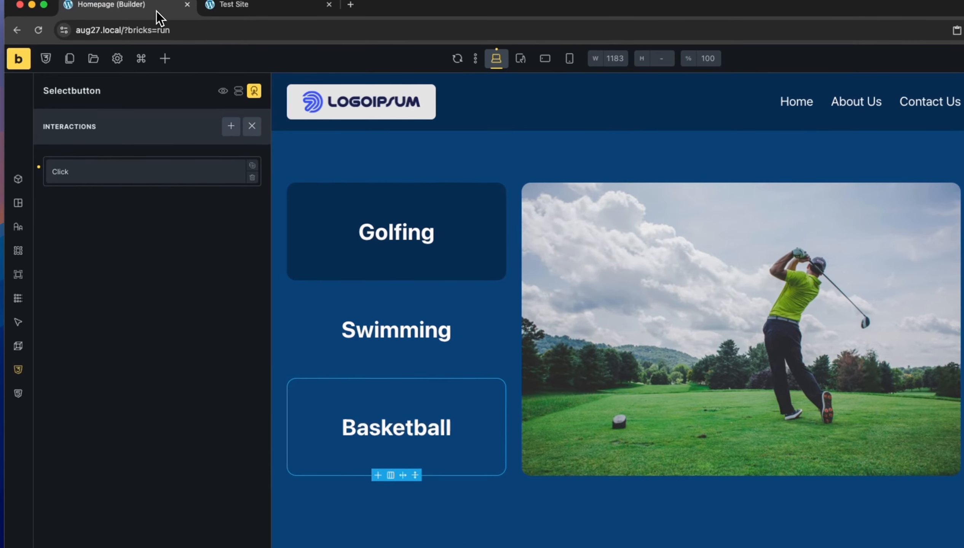
# Add a Click interaction to the Golfing button that sets attribute data-active to true, targeting Self.
pyautogui.click(463, 265)
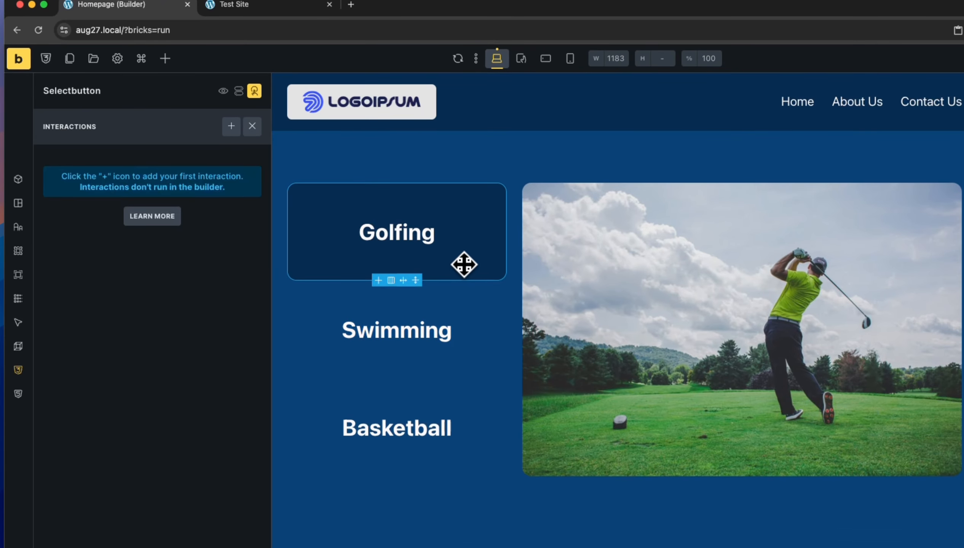
pyautogui.click(231, 126)
pyautogui.click(178, 260)
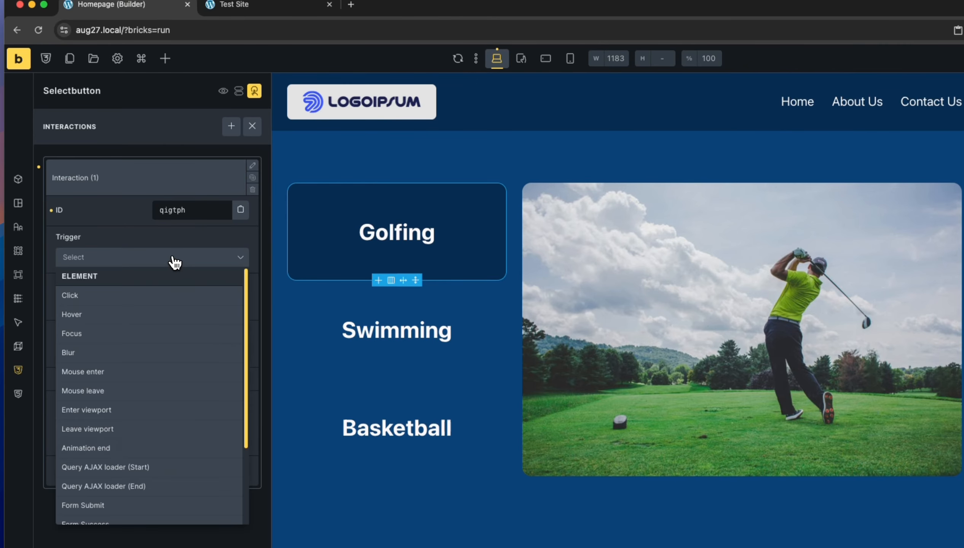
pyautogui.click(138, 306)
pyautogui.click(122, 352)
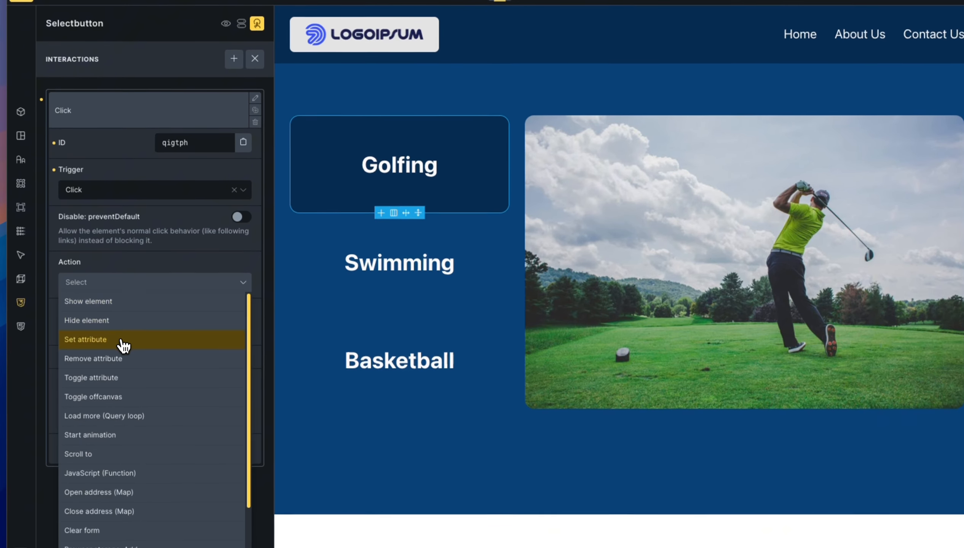
pyautogui.click(120, 406)
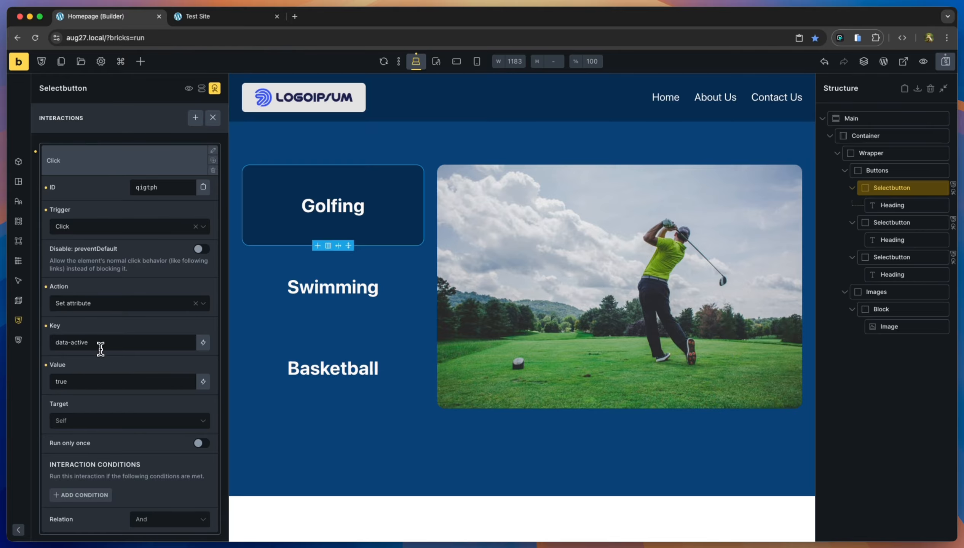
pyautogui.click(166, 162)
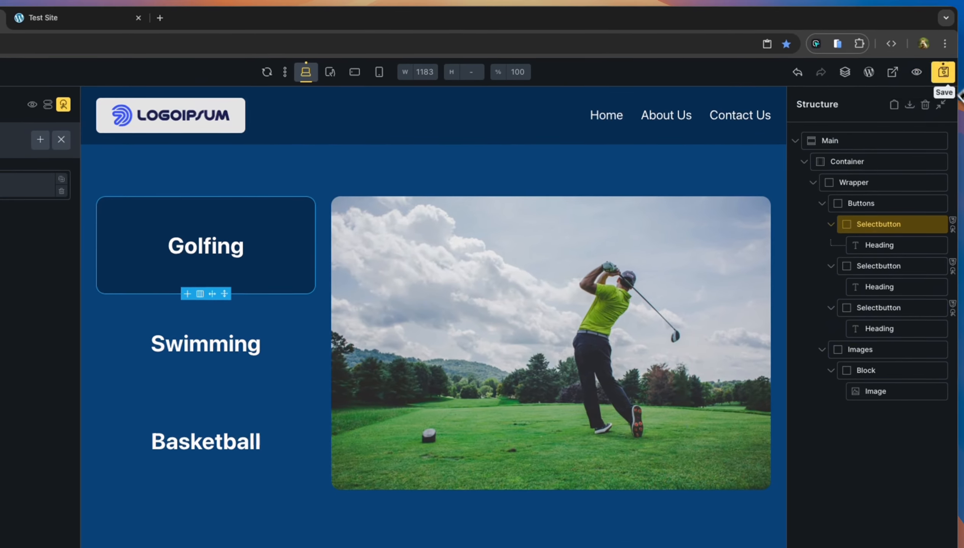
# Save the page, then add a second Click interaction with a Remove attribute action to the Swimming button.
pyautogui.click(944, 78)
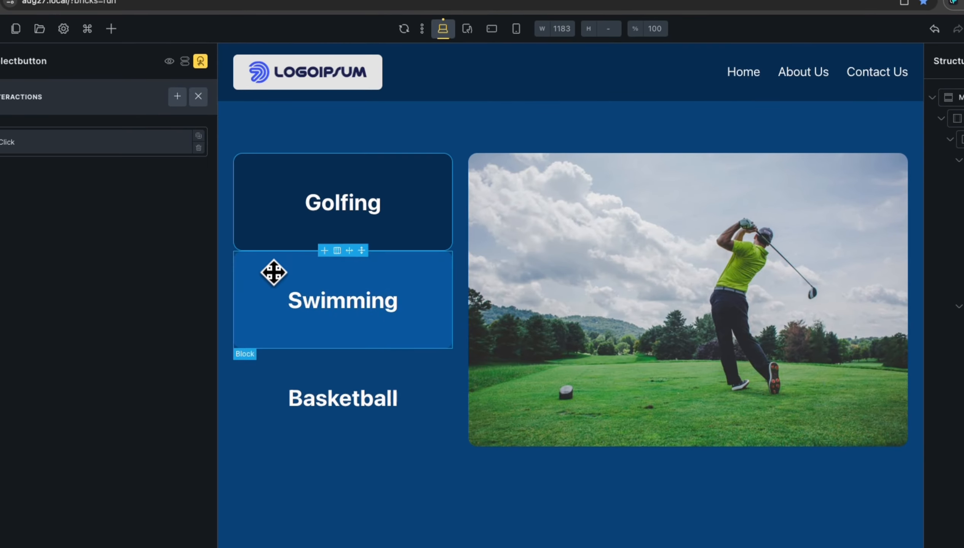
pyautogui.click(272, 291)
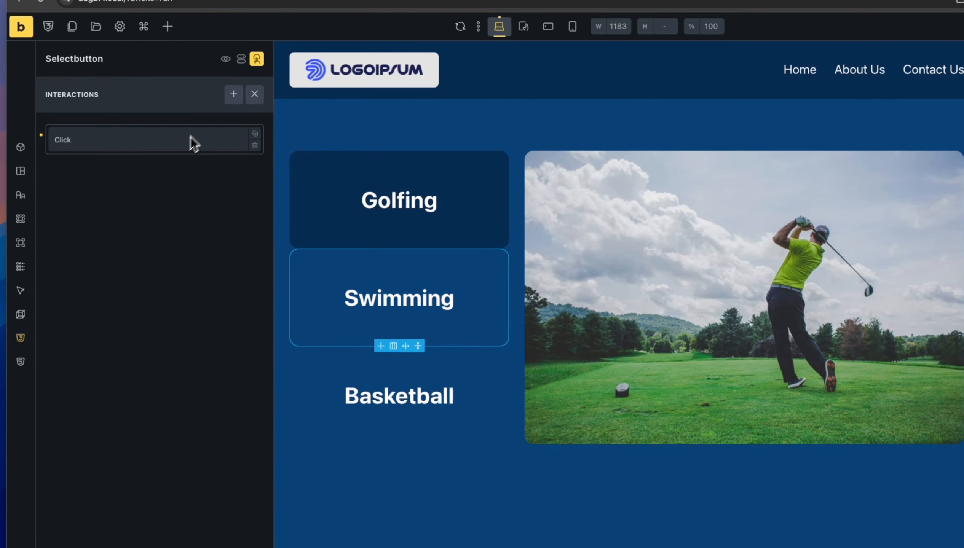
pyautogui.click(234, 95)
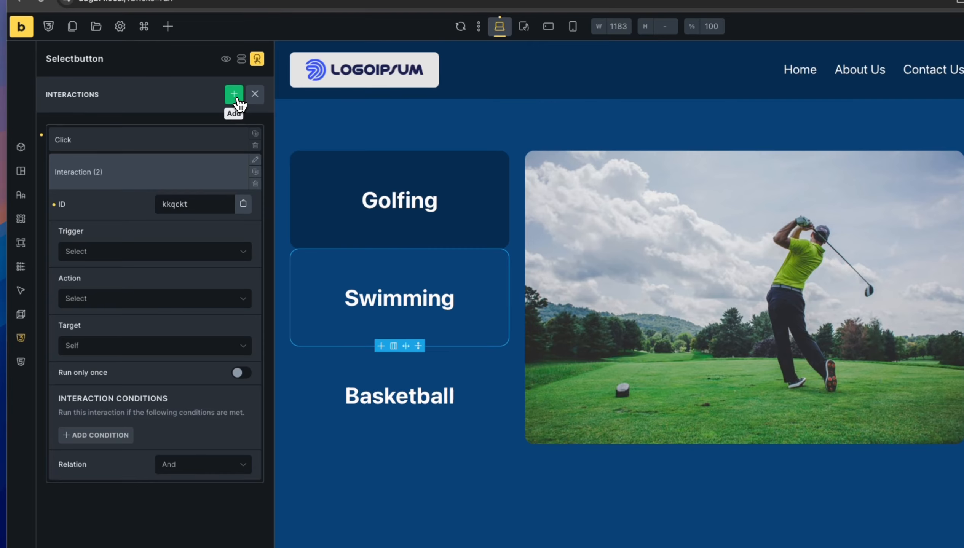
pyautogui.click(157, 259)
pyautogui.click(139, 292)
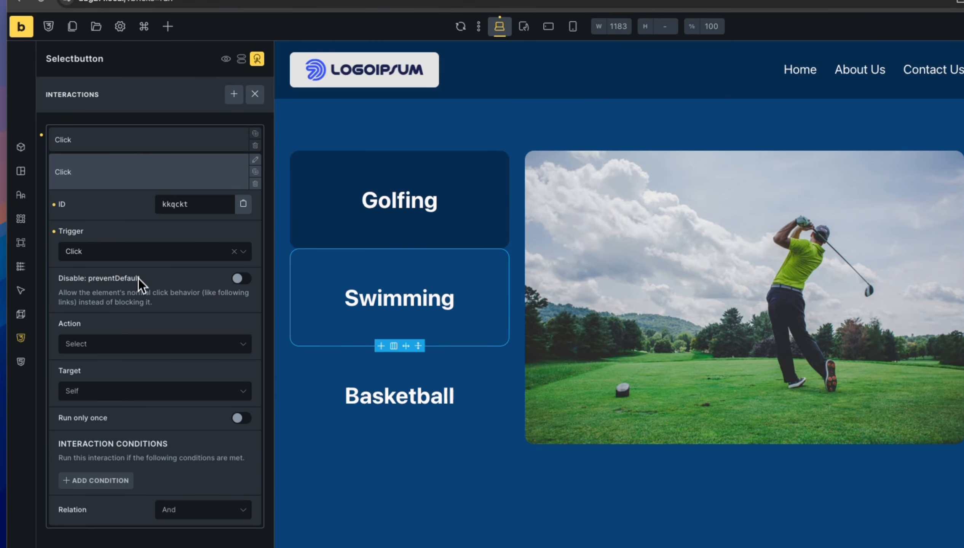
pyautogui.click(135, 346)
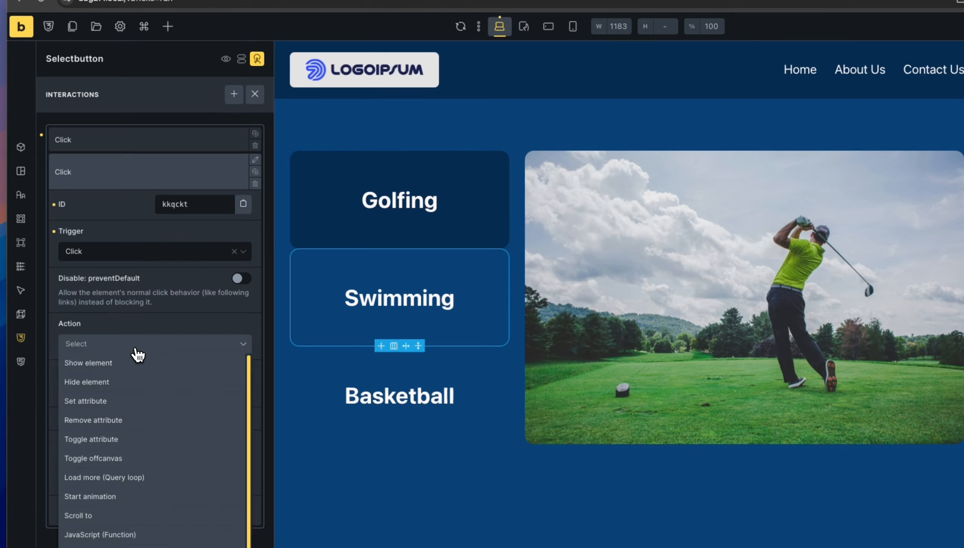
pyautogui.click(130, 422)
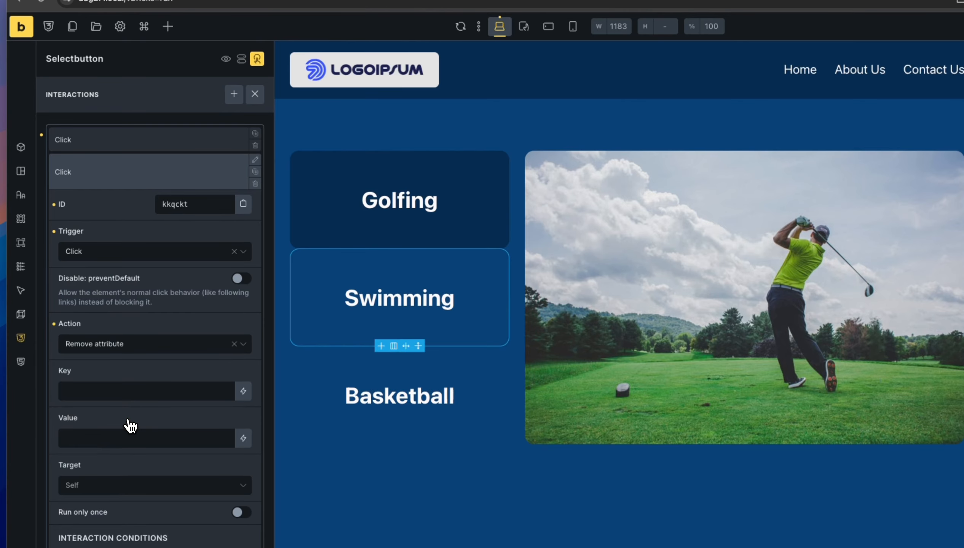
# Give the removal the key data-active, value true, and a CSS selector target.
pyautogui.click(118, 393)
pyautogui.write('dat-')
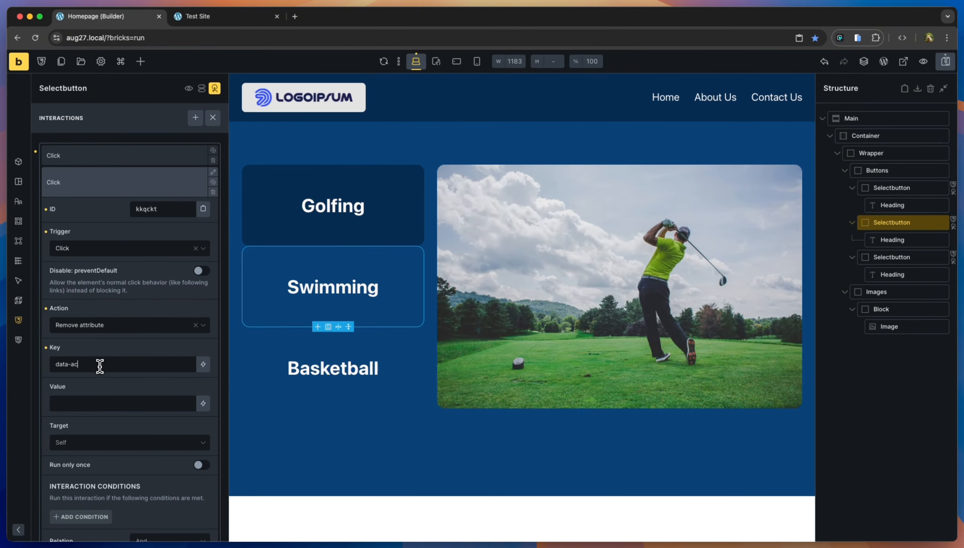
pyautogui.click(82, 403)
pyautogui.click(108, 444)
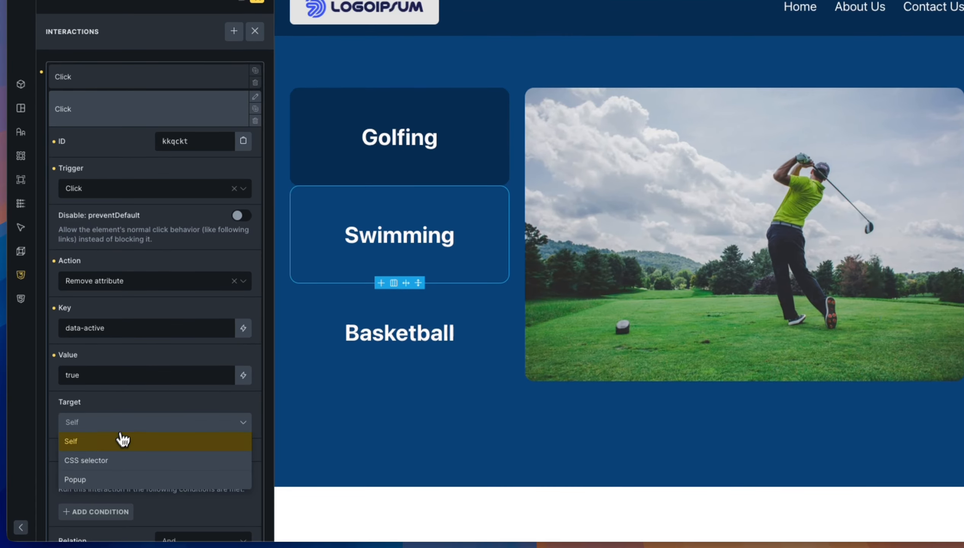
pyautogui.click(115, 466)
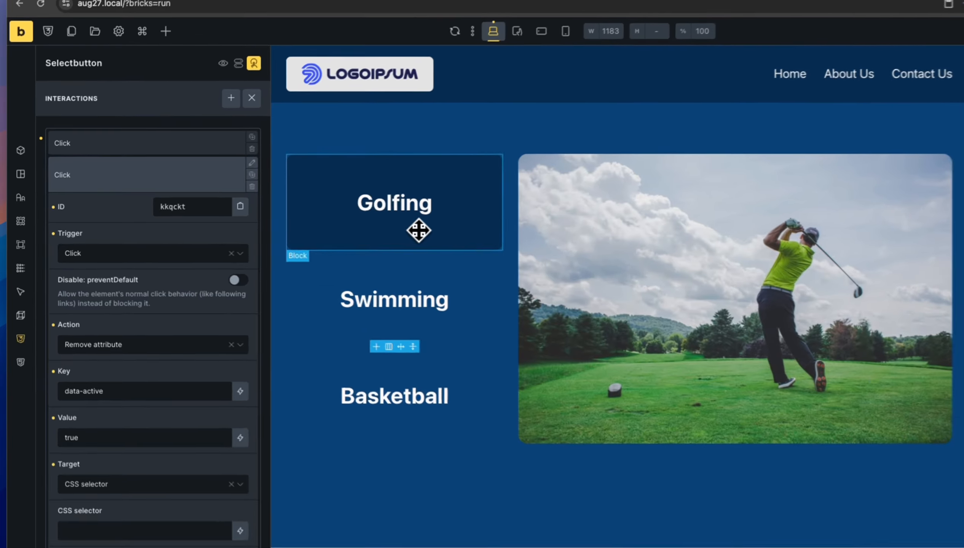
pyautogui.click(352, 231)
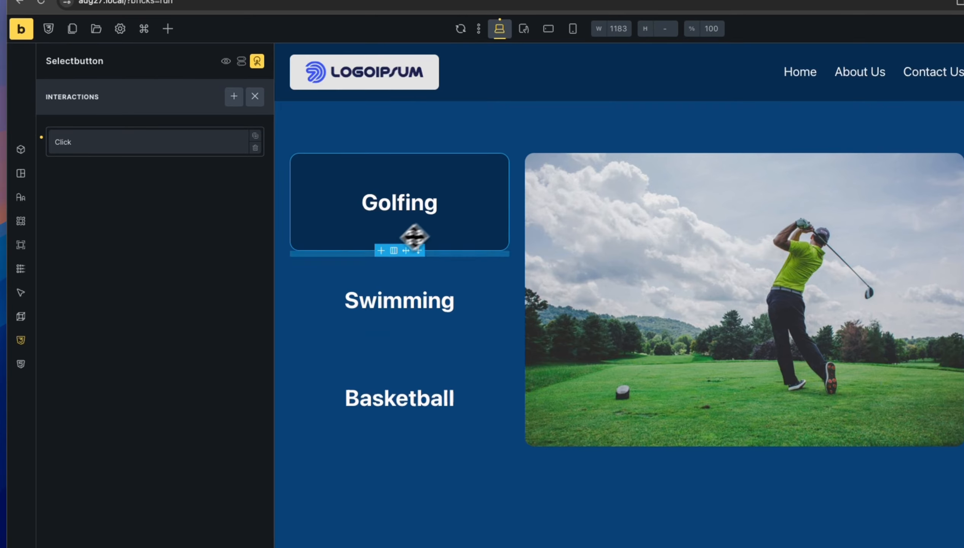
# Check the Golfing, Swimming and Basketball button IDs, then select the whole Swimming button block.
pyautogui.click(21, 149)
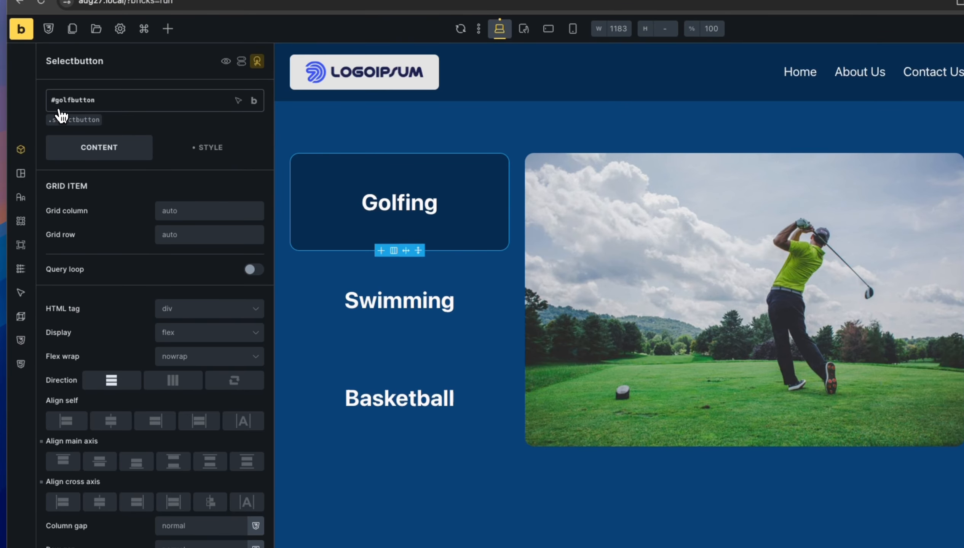
pyautogui.click(329, 314)
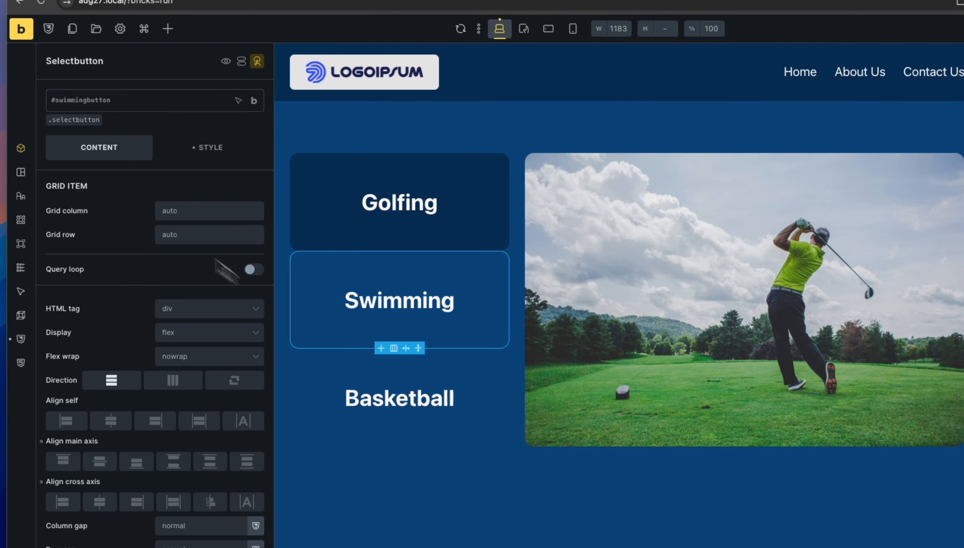
pyautogui.click(321, 394)
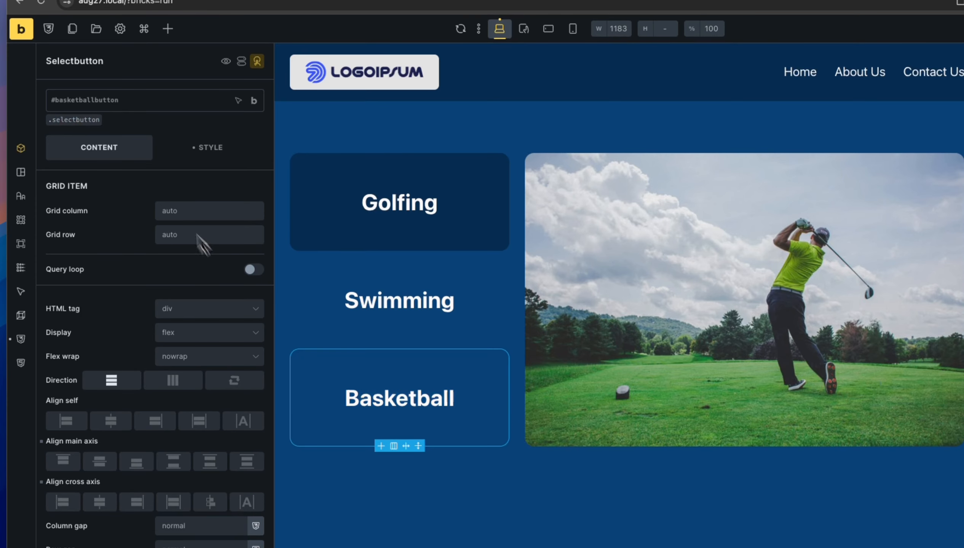
pyautogui.click(331, 285)
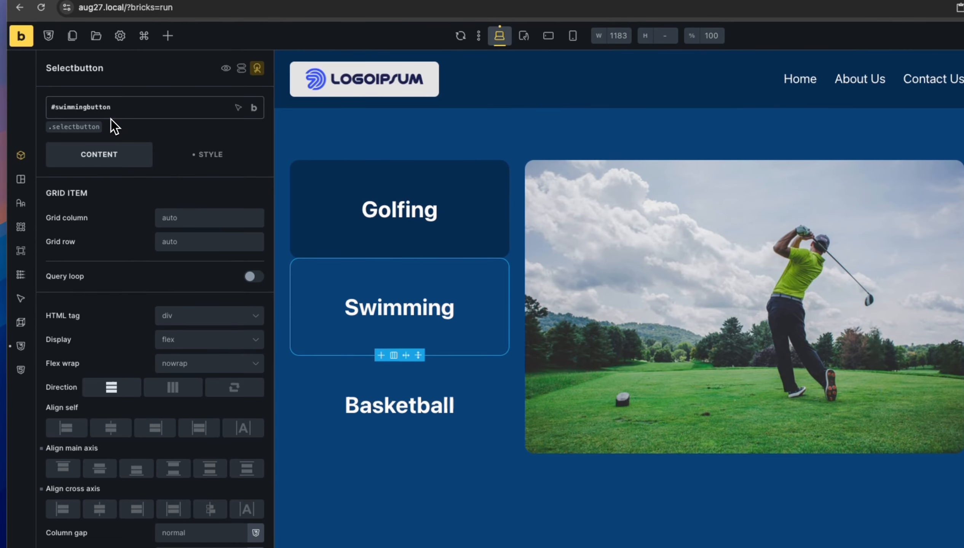
pyautogui.click(391, 308)
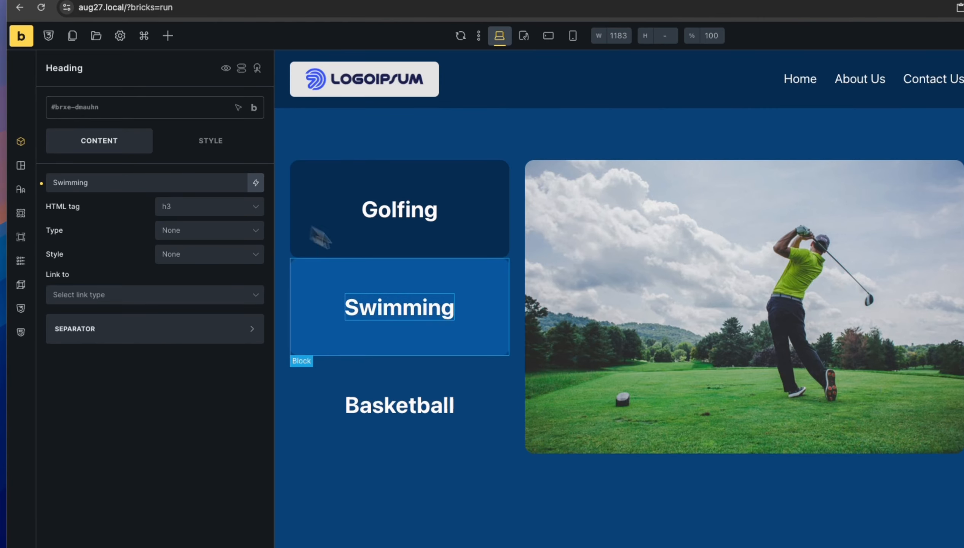
pyautogui.click(473, 309)
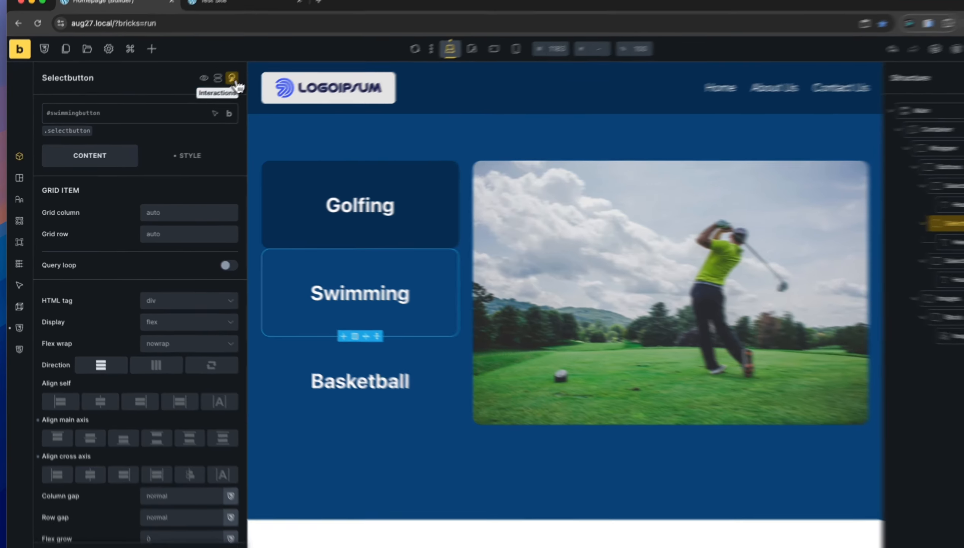
# Set the CSS selector target of the Swimming button's second Click interaction to #golfbutton.
pyautogui.click(232, 78)
pyautogui.click(185, 177)
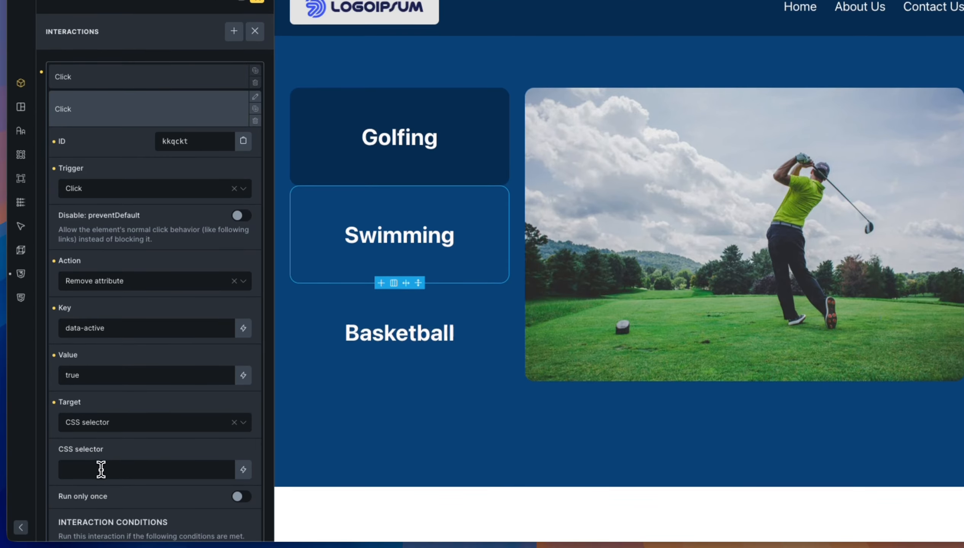
pyautogui.click(110, 473)
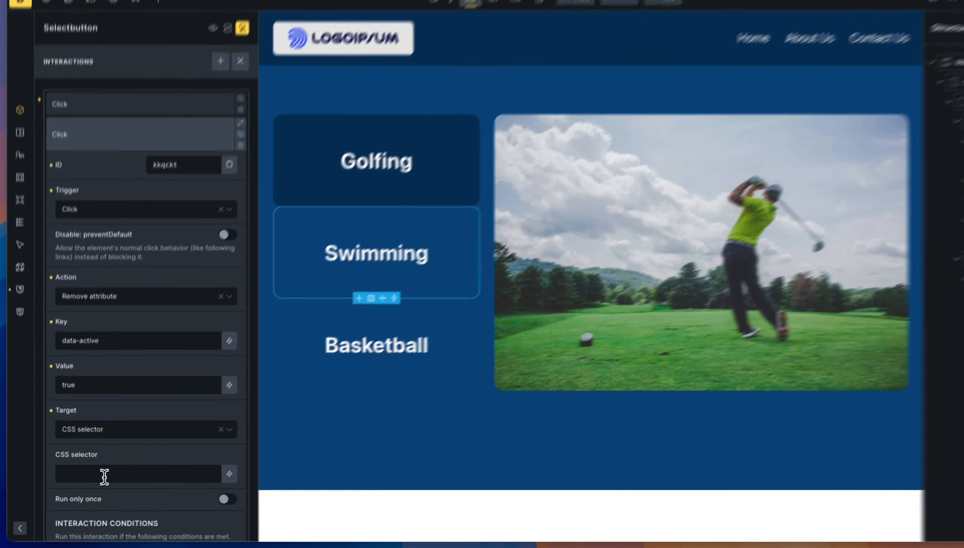
pyautogui.write('#')
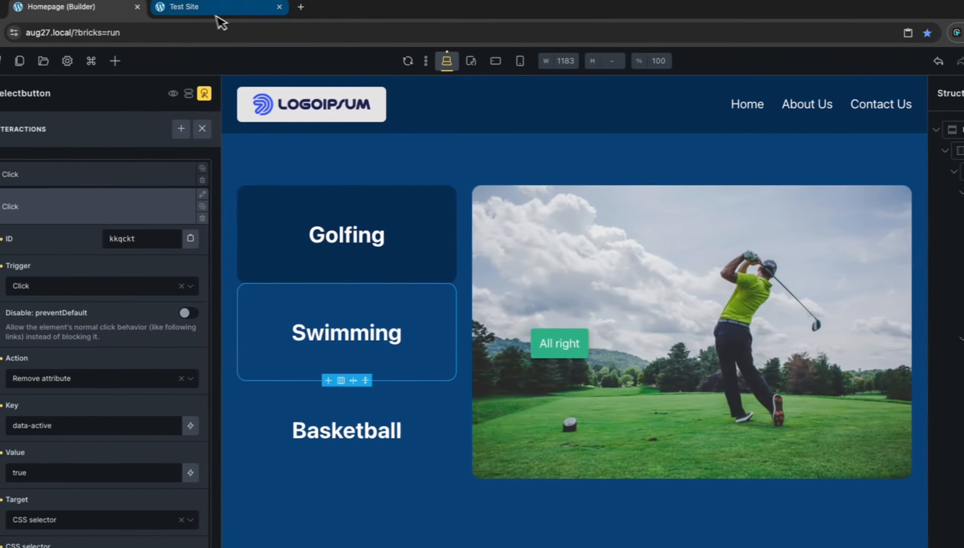
# On the live Test Site, try Swimming, Basketball and Golfing, confirming Swimming now clears Golfing's active style.
pyautogui.click(65, 24)
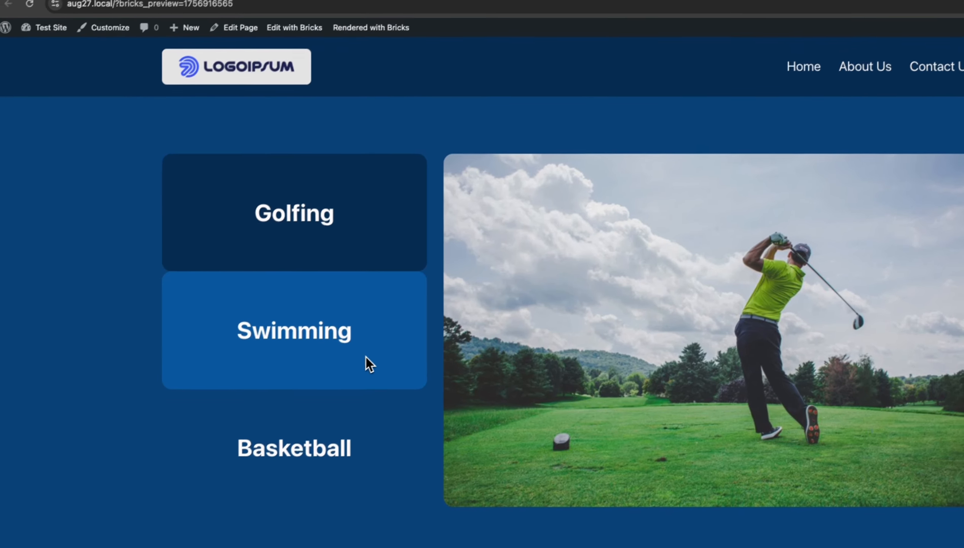
pyautogui.click(332, 331)
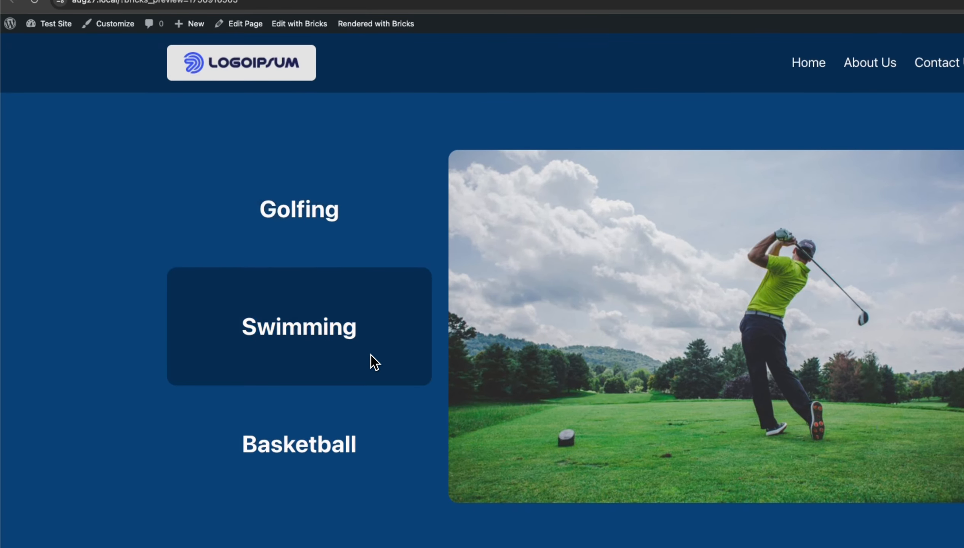
pyautogui.click(348, 422)
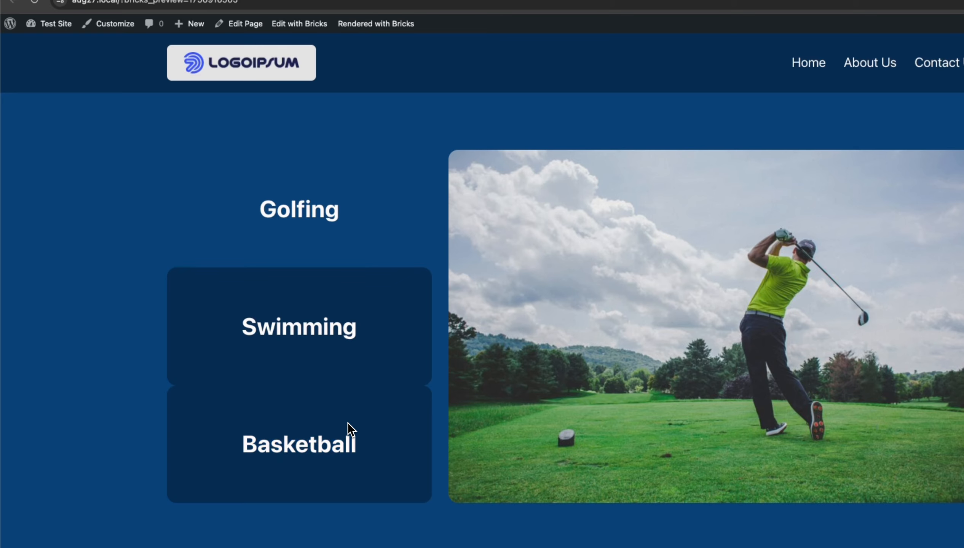
pyautogui.click(372, 211)
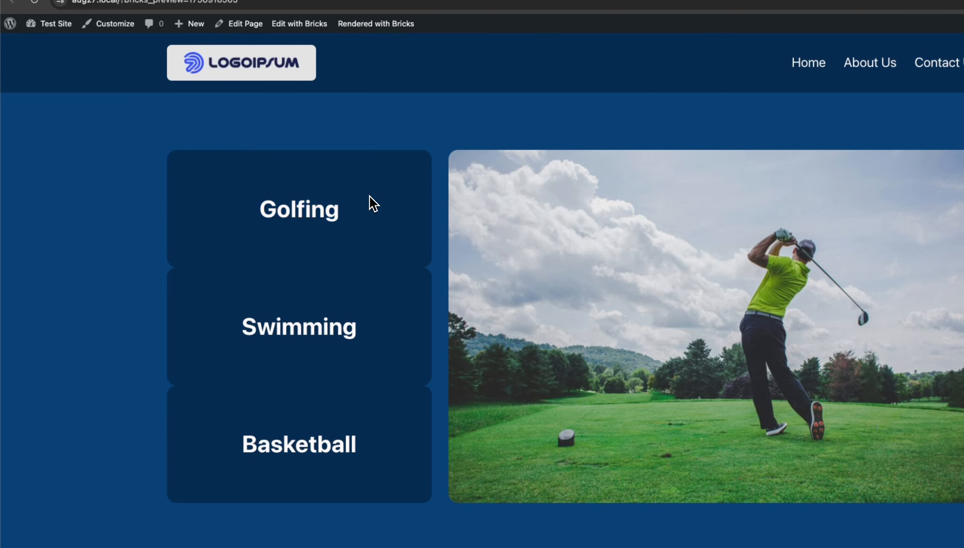
pyautogui.moveTo(347, 440); pyautogui.dragTo(373, 438)
pyautogui.doubleClick(372, 440)
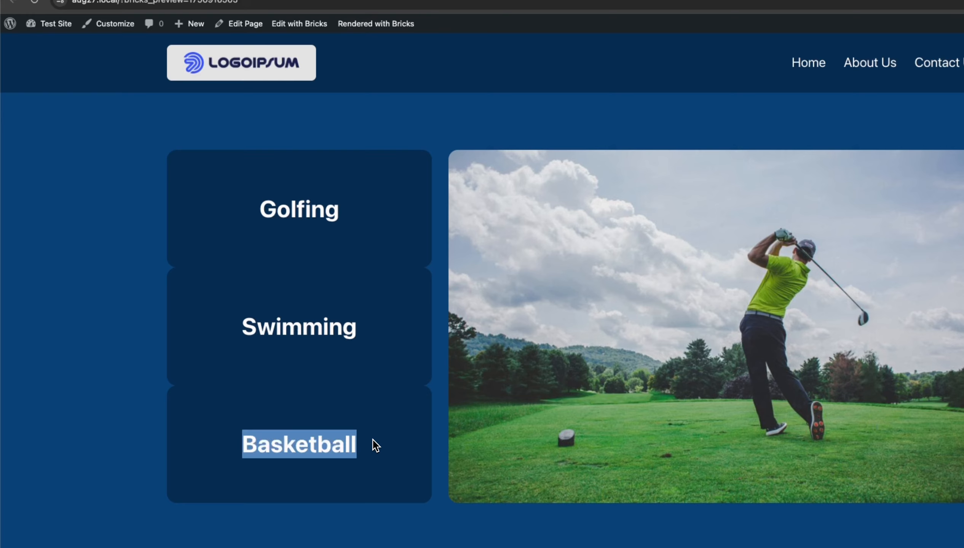
pyautogui.click(386, 342)
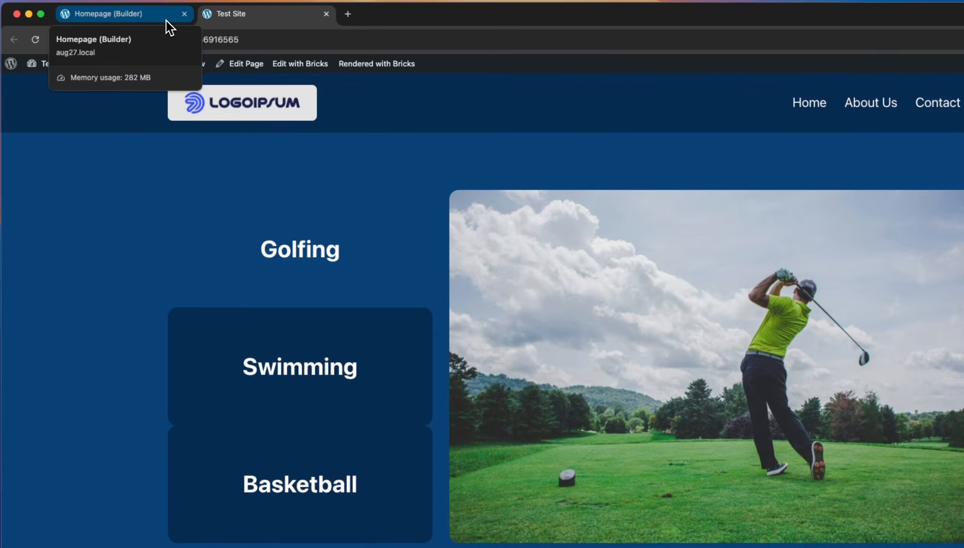
# Append ', #basketballbutton' to the Swimming interaction's CSS selector after #golfbutton and save the page.
pyautogui.click(166, 19)
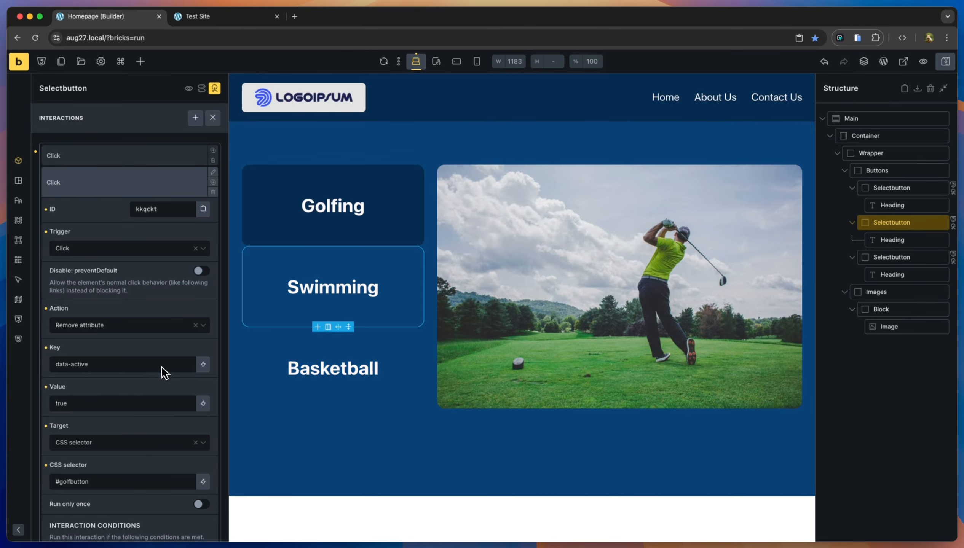
pyautogui.click(103, 483)
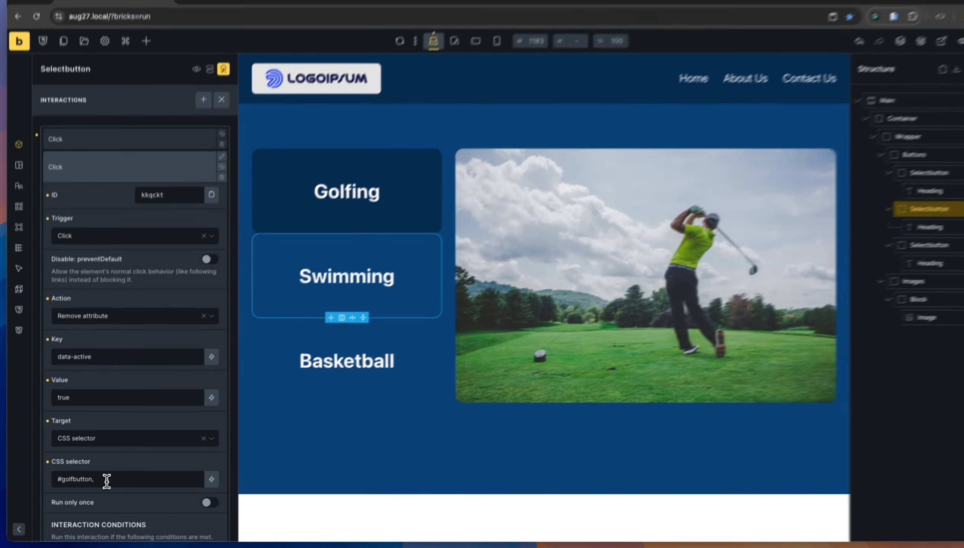
pyautogui.write(',')
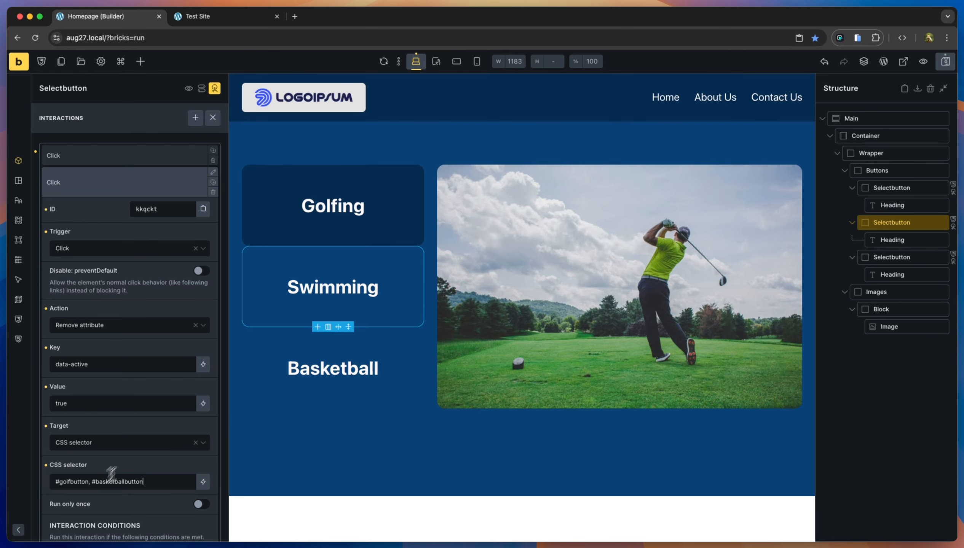
pyautogui.click(950, 71)
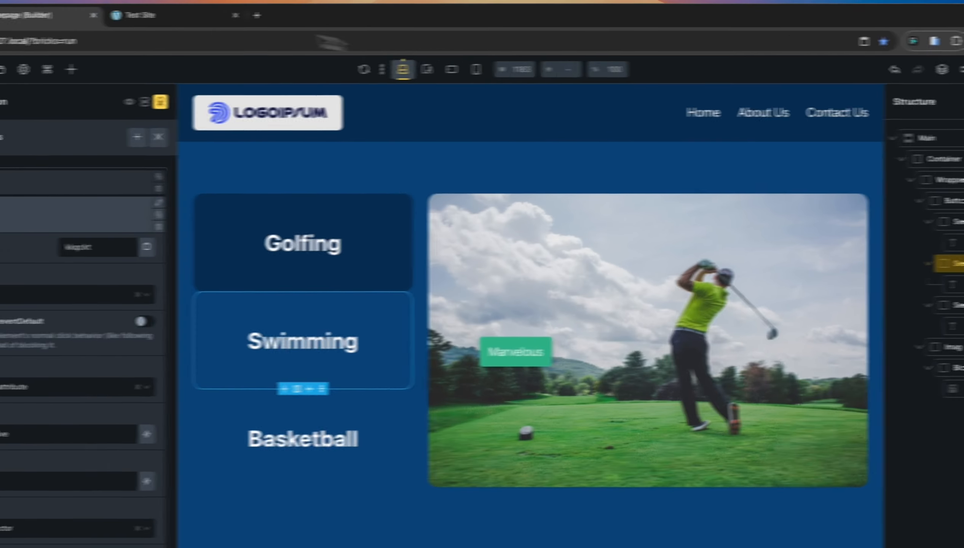
# On the live page, activate Swimming, Basketball, then Swimming to verify only Swimming stays active.
pyautogui.click(195, 16)
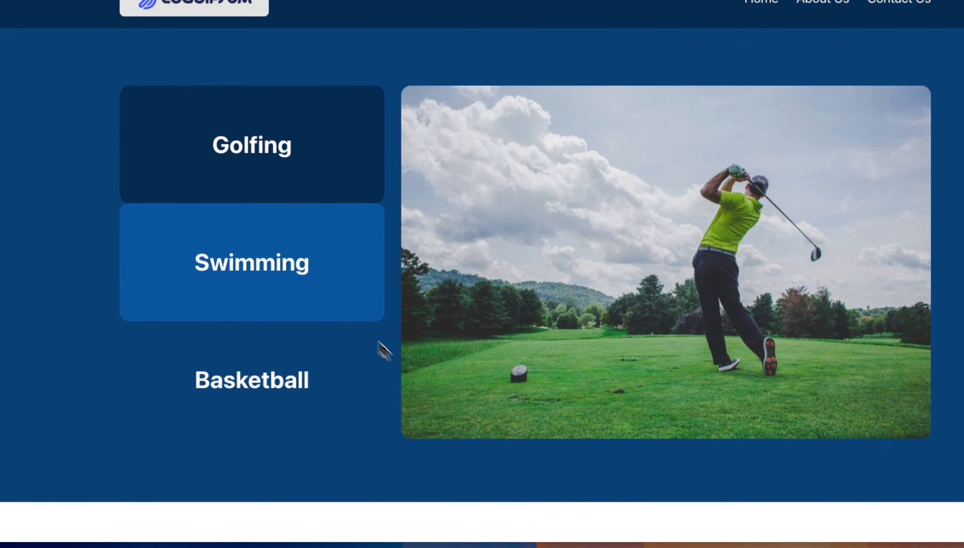
pyautogui.click(335, 276)
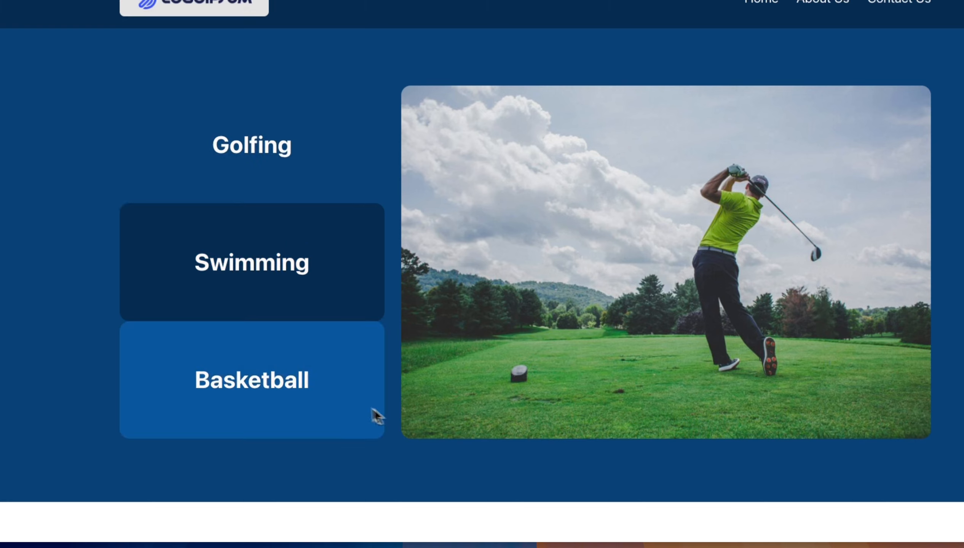
pyautogui.click(354, 409)
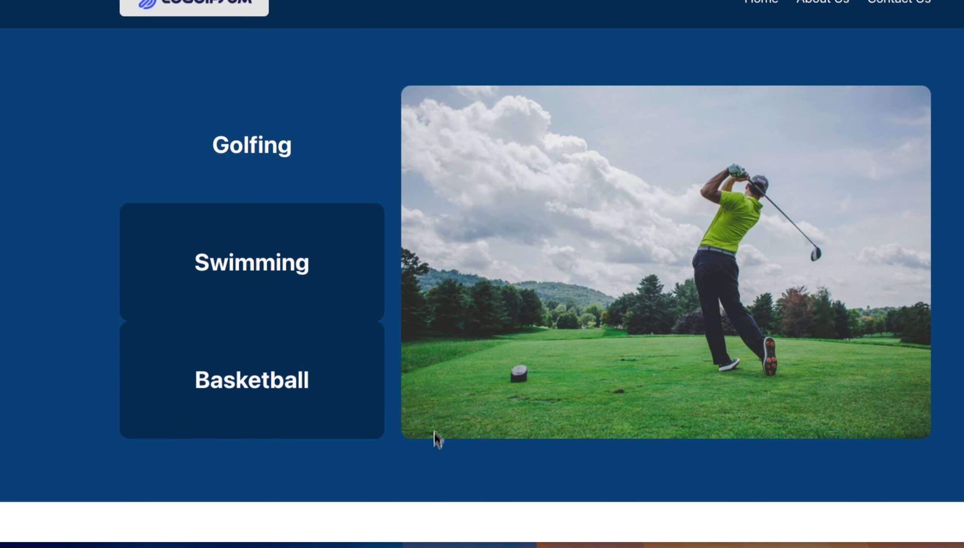
pyautogui.click(323, 299)
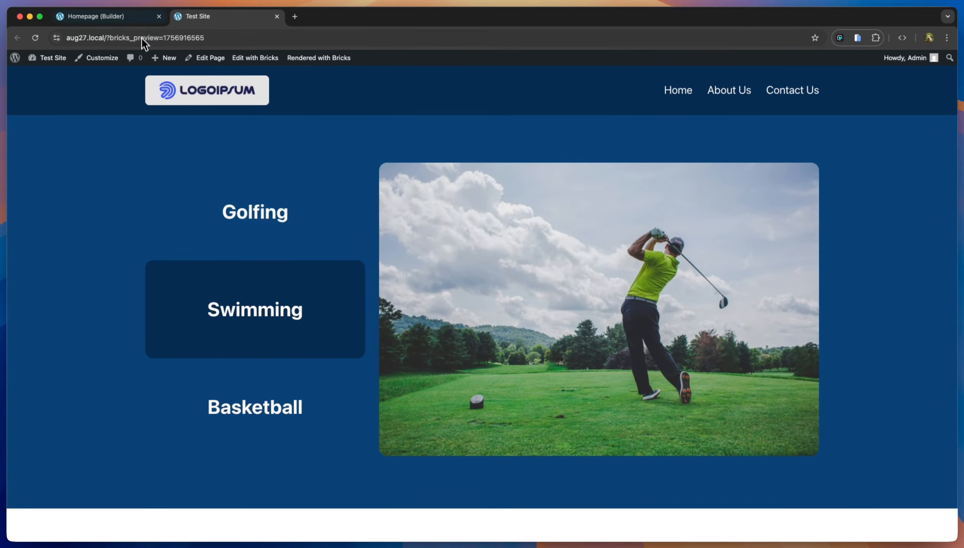
# Back in the builder, collapse the Swimming button's second Click interaction.
pyautogui.click(139, 18)
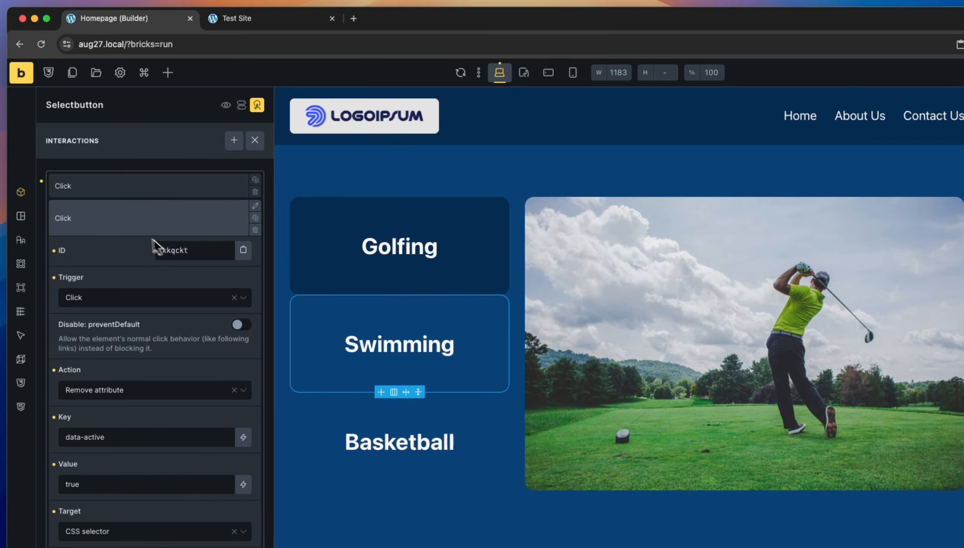
pyautogui.click(138, 230)
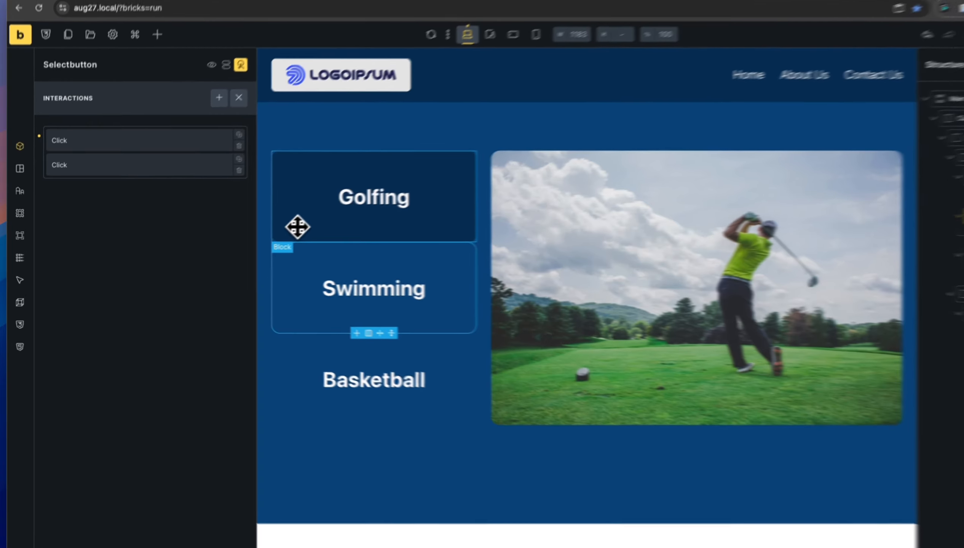
# Select the Golfing button and add a second Click interaction with a Remove attribute action.
pyautogui.click(265, 233)
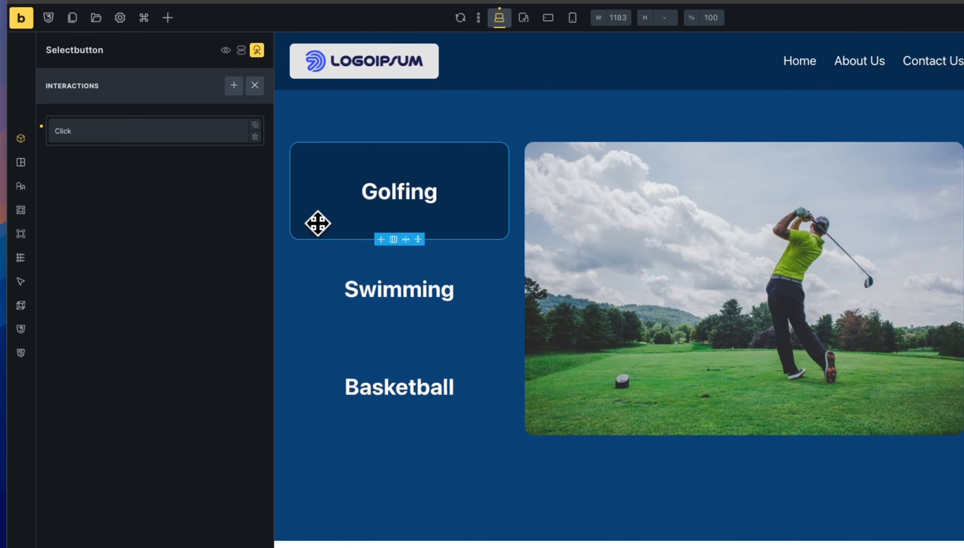
pyautogui.click(155, 133)
pyautogui.click(157, 133)
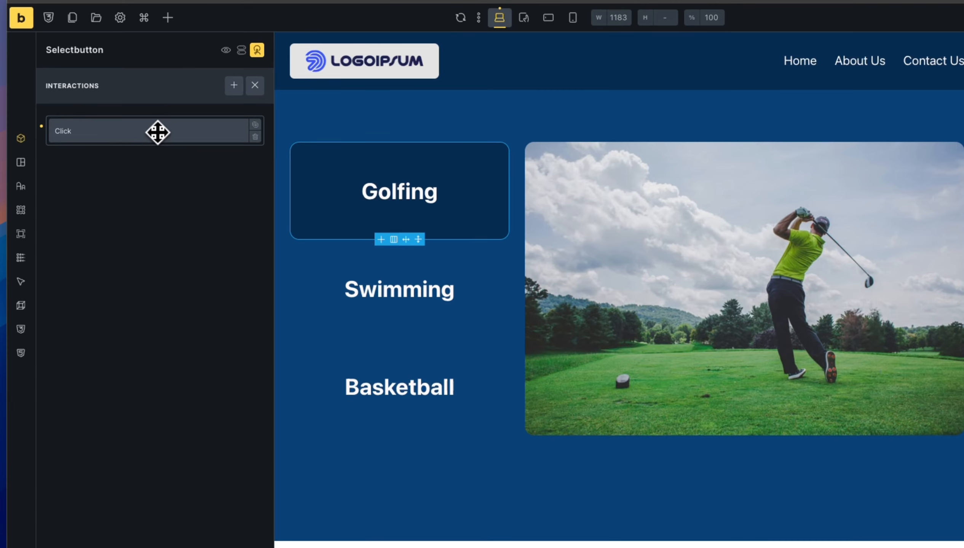
pyautogui.click(234, 85)
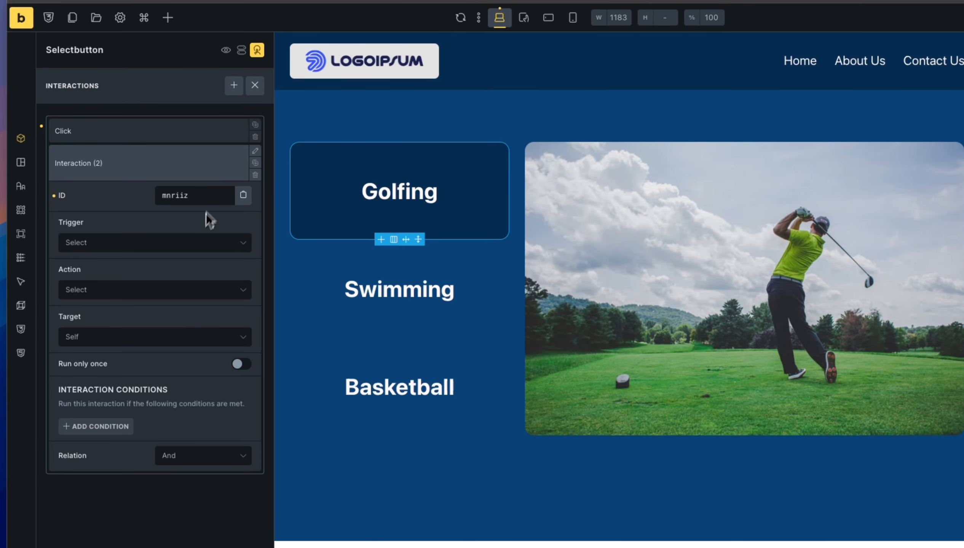
pyautogui.click(163, 251)
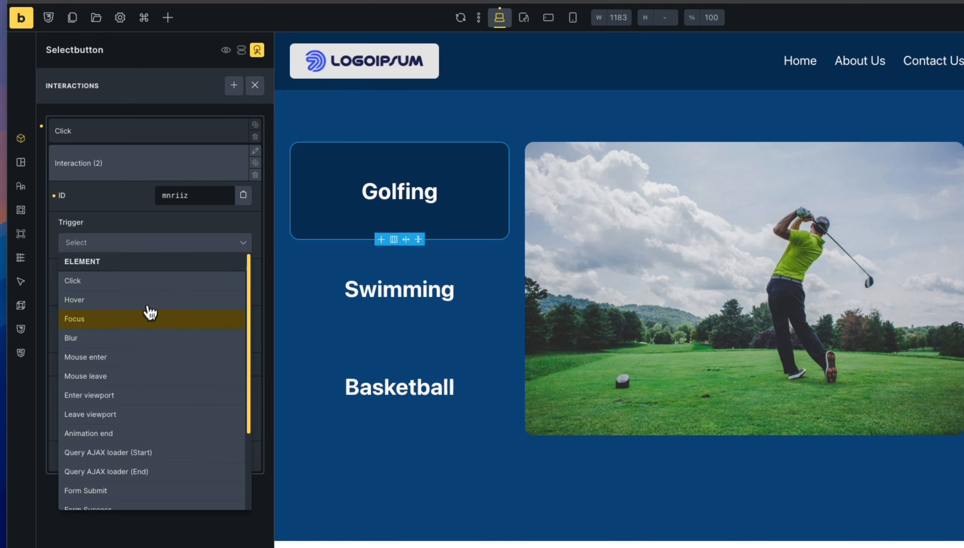
pyautogui.click(143, 285)
pyautogui.click(134, 335)
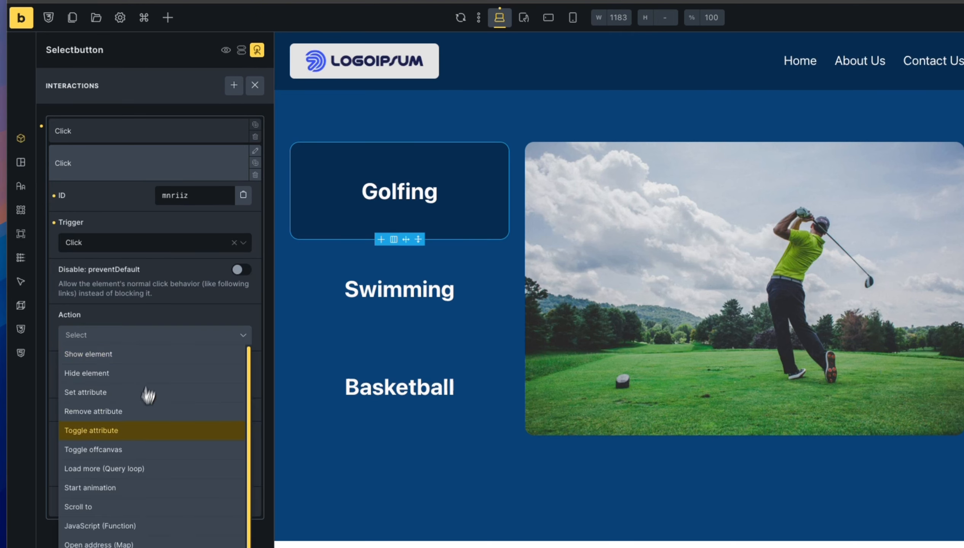
pyautogui.click(136, 412)
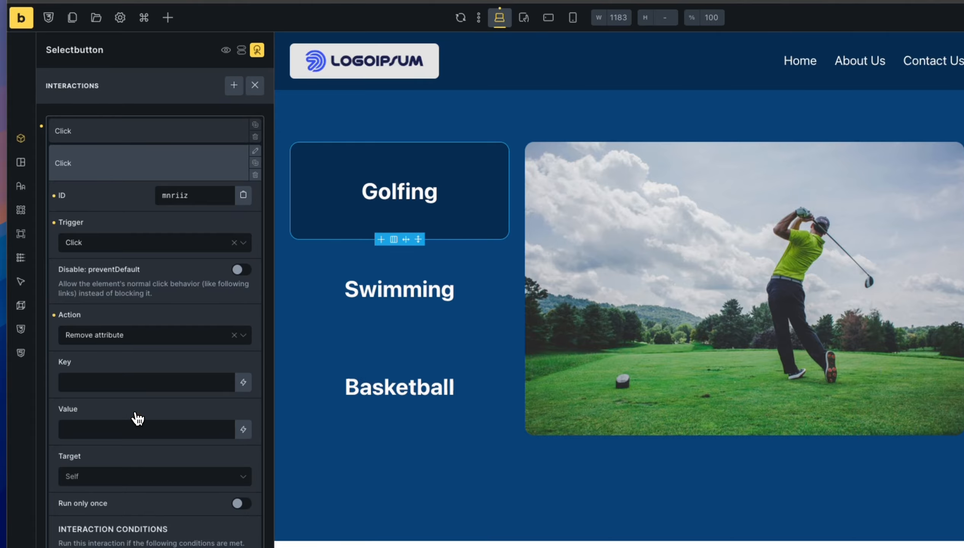
# Set key data-active, value true, and CSS selector target #swimmingbutton, #basketballbutton.
pyautogui.click(135, 382)
pyautogui.click(90, 430)
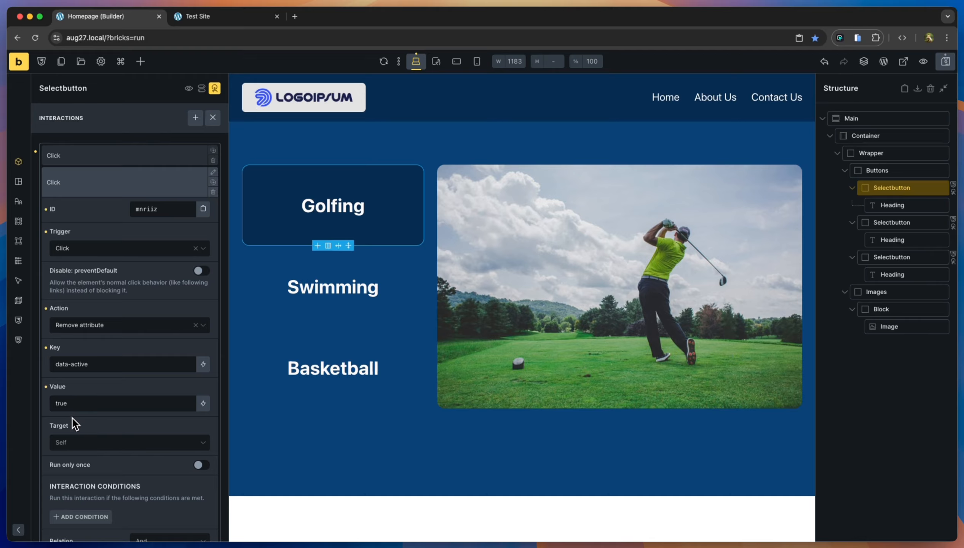
pyautogui.scroll(-2, 97, 455)
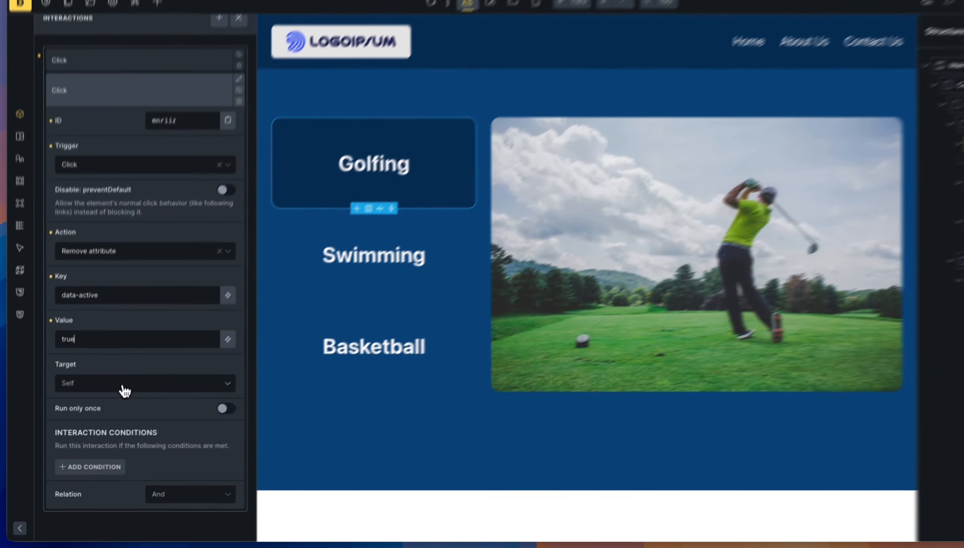
pyautogui.click(113, 403)
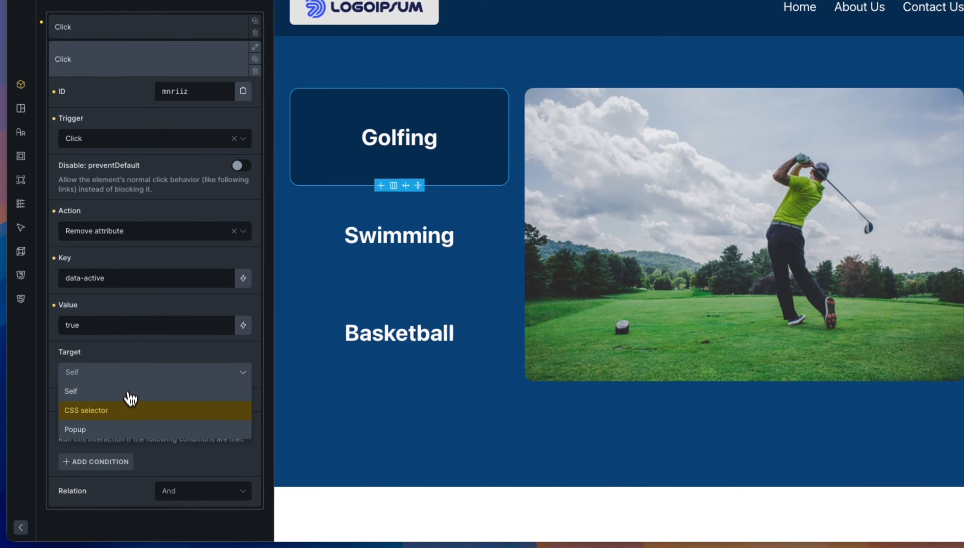
pyautogui.click(131, 418)
pyautogui.click(115, 421)
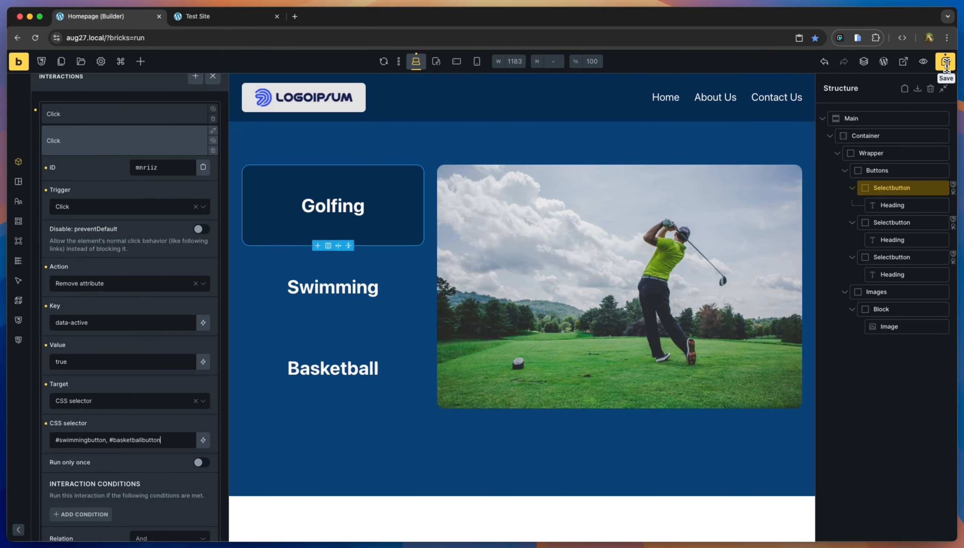
# Select the Basketball button and add a second Click interaction with a Remove attribute action.
pyautogui.click(398, 367)
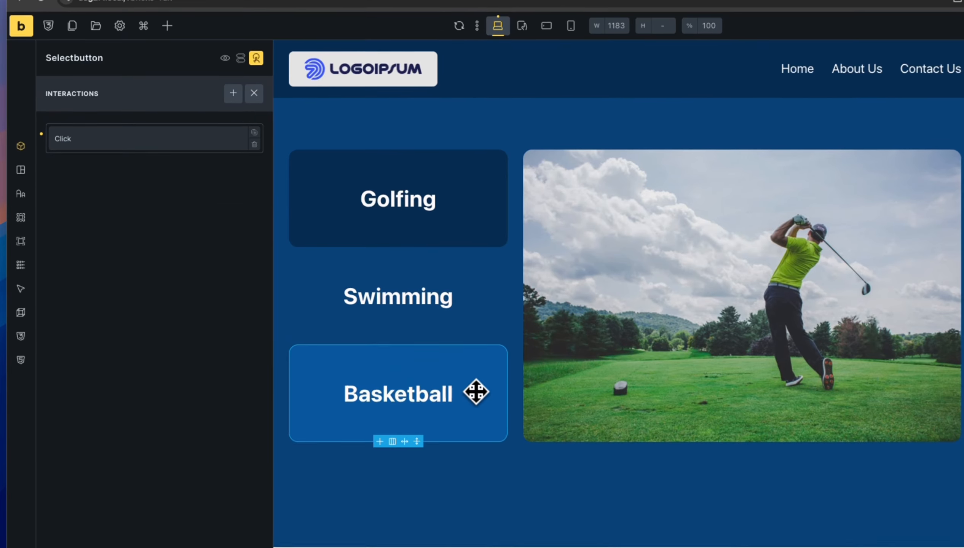
pyautogui.click(132, 140)
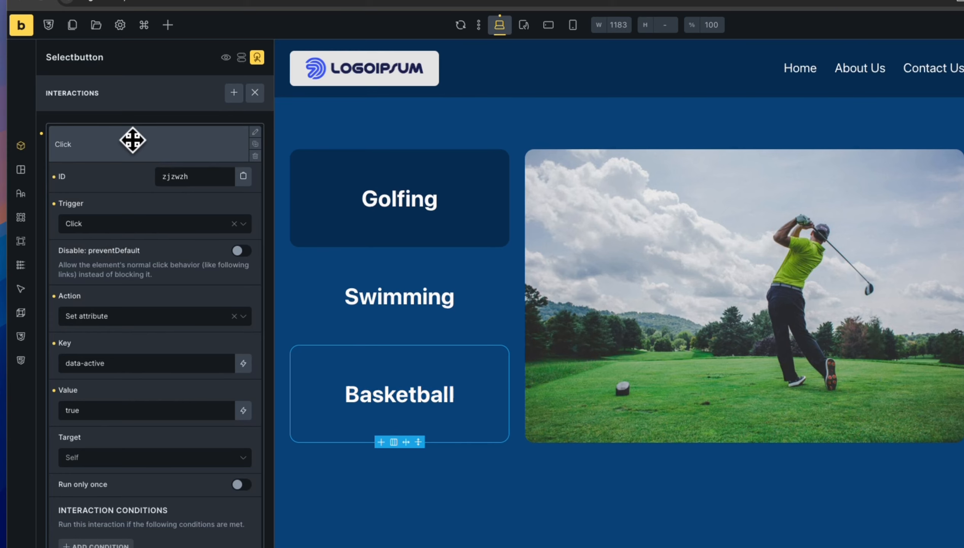
pyautogui.click(132, 139)
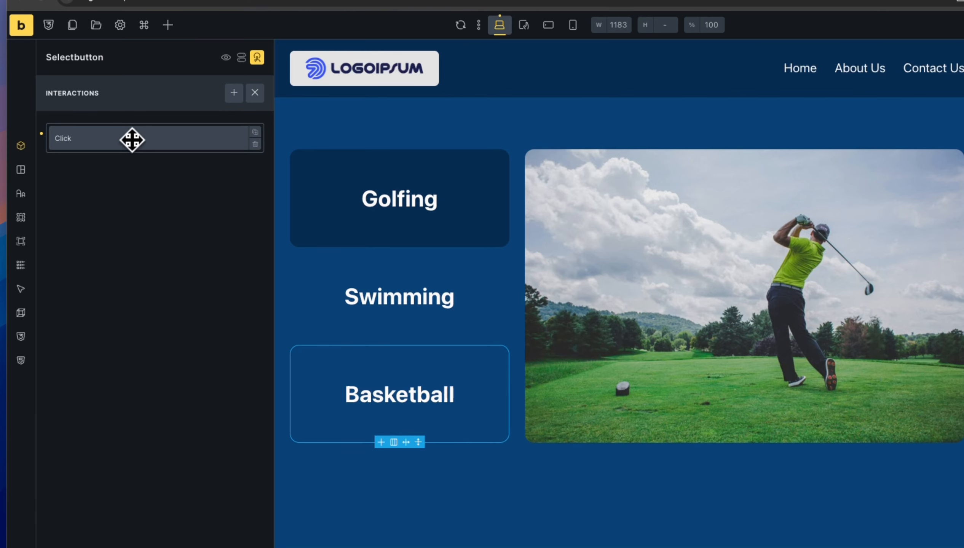
pyautogui.click(234, 94)
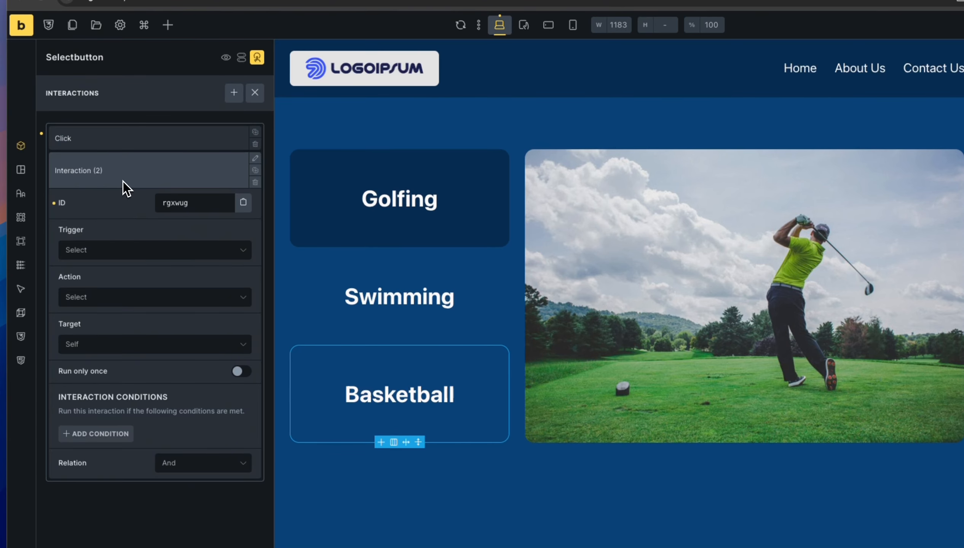
pyautogui.click(125, 249)
pyautogui.click(118, 287)
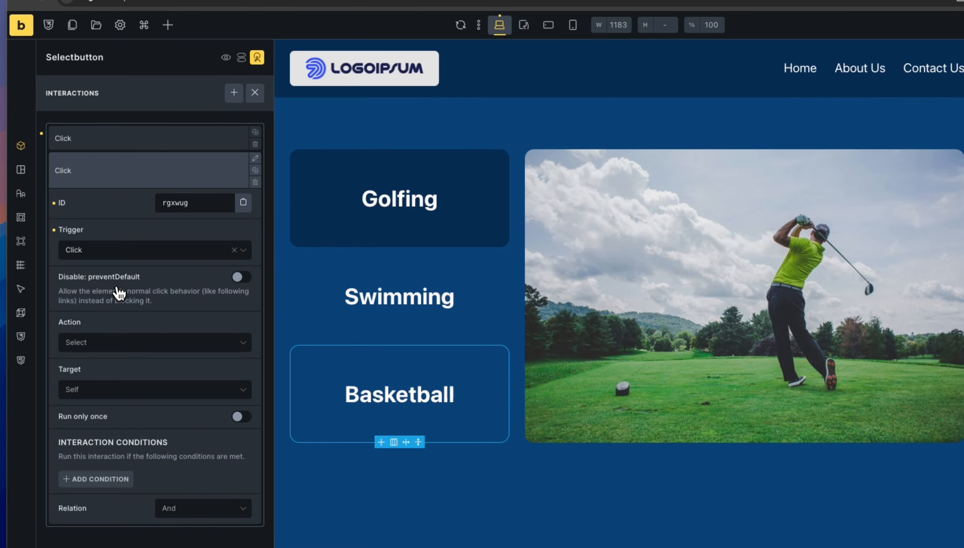
pyautogui.click(132, 344)
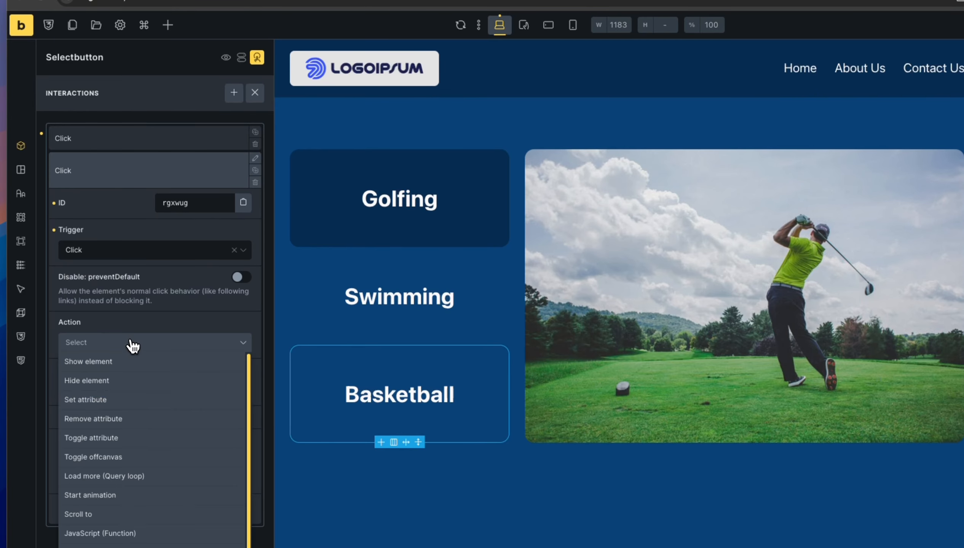
pyautogui.click(117, 420)
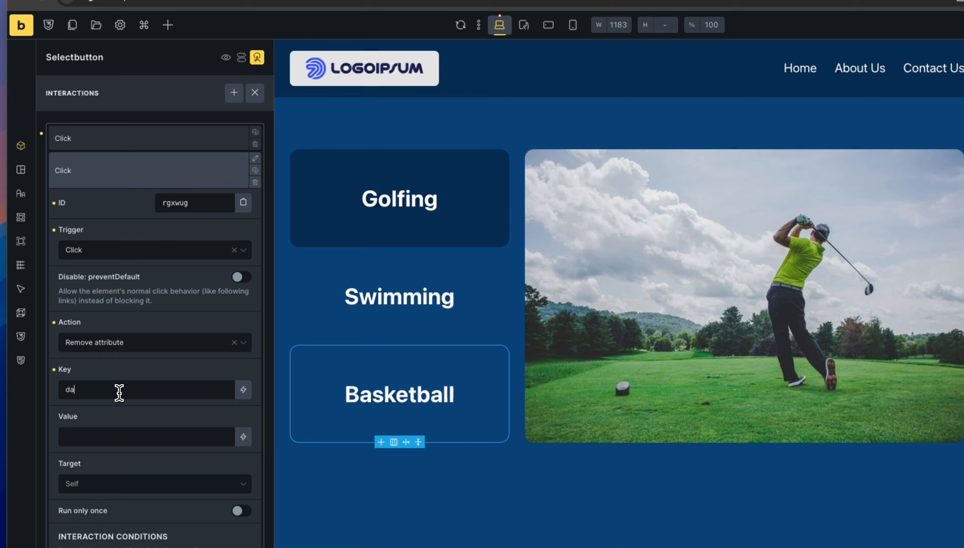
# Set the removal's key to data-active and its CSS selector target to #golfbutton.
pyautogui.click(119, 392)
pyautogui.write('data-active')
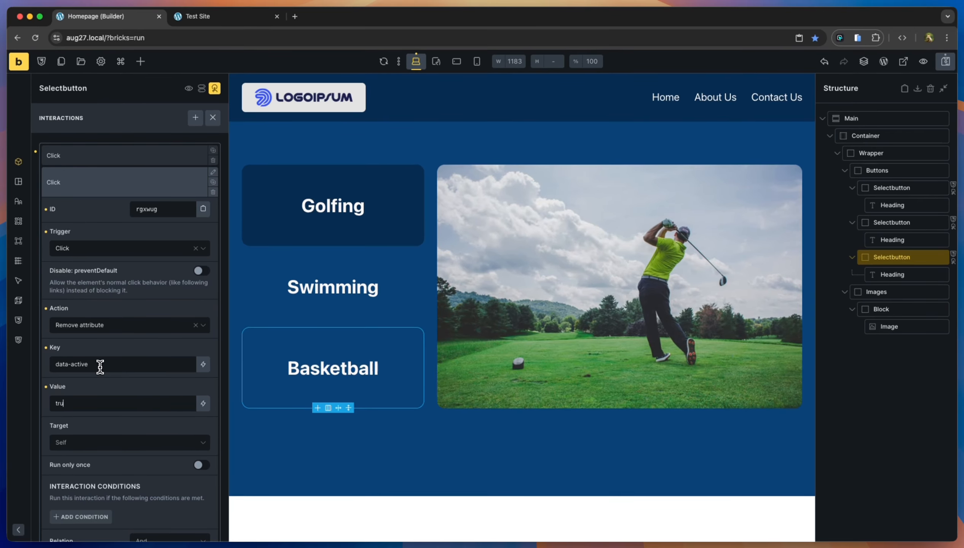
pyautogui.scroll(-1, 92, 374)
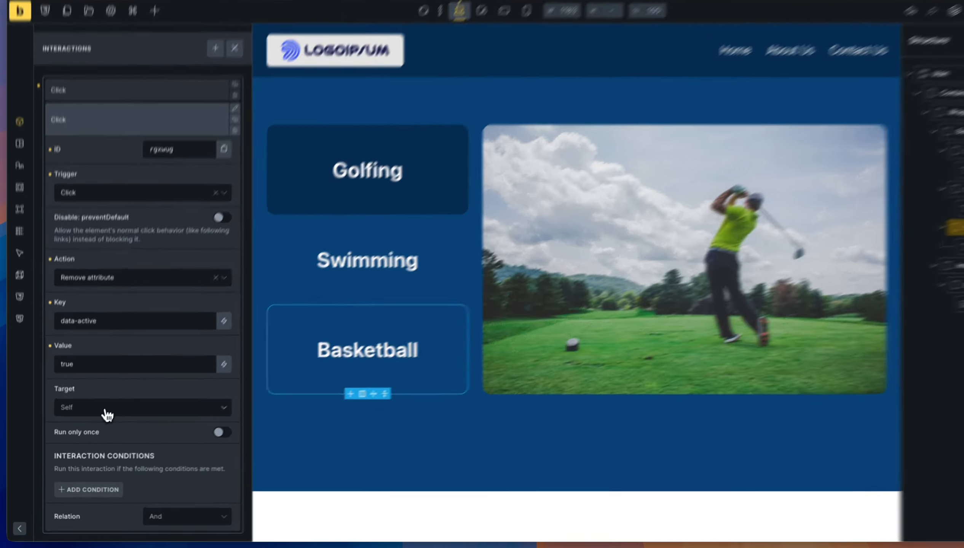
pyautogui.click(90, 421)
pyautogui.click(108, 439)
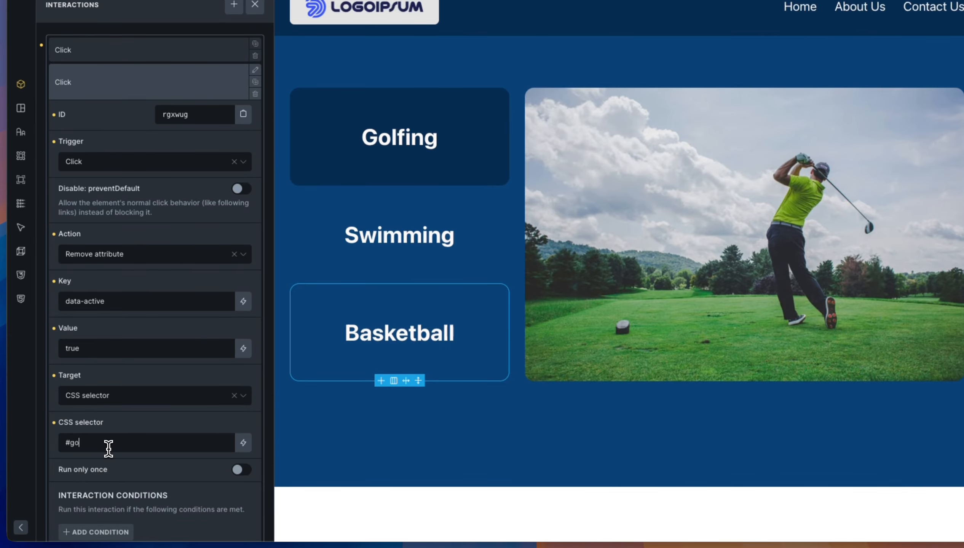
pyautogui.click(109, 449)
pyautogui.write('#golfbutton')
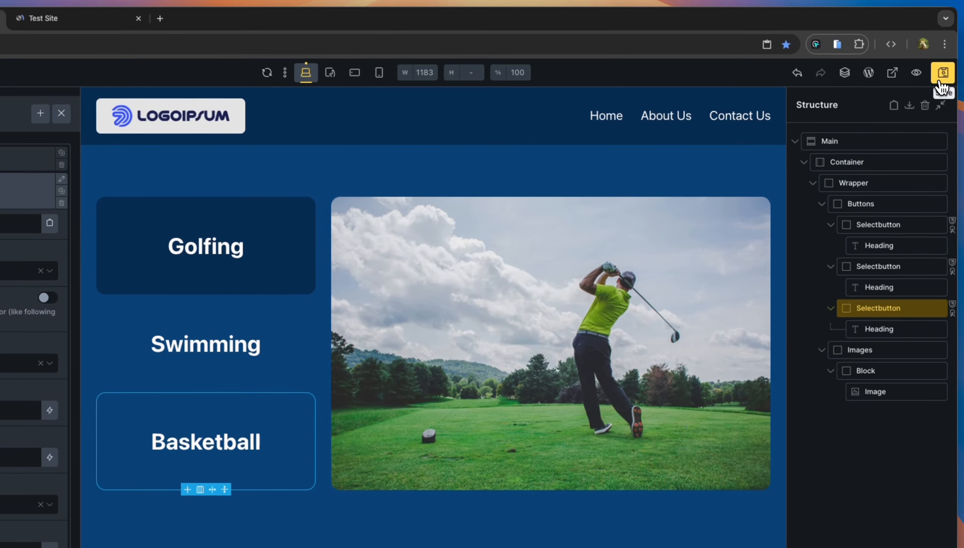
# Save the page and, in the Test Site preview, try the Swimming, Basketball and Golfing buttons.
pyautogui.click(939, 81)
pyautogui.click(100, 25)
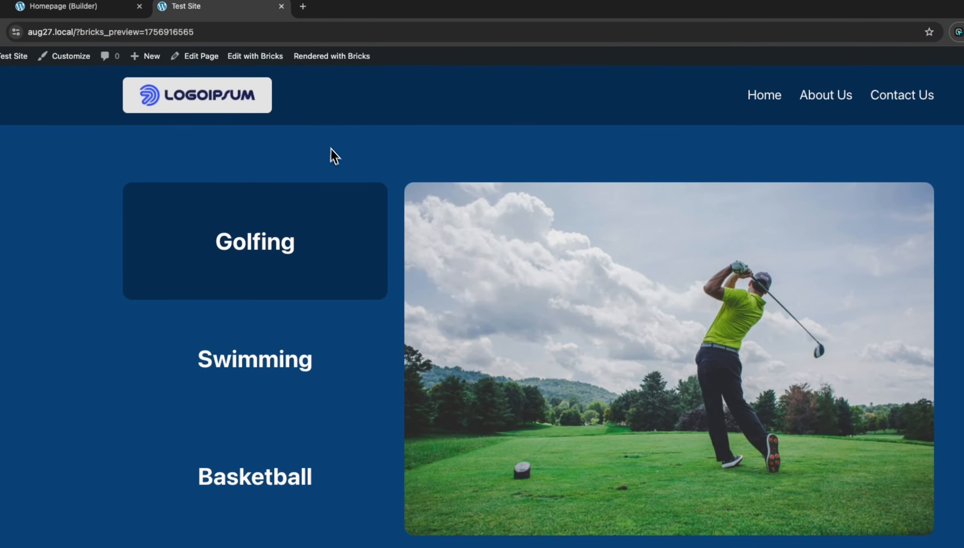
pyautogui.click(334, 378)
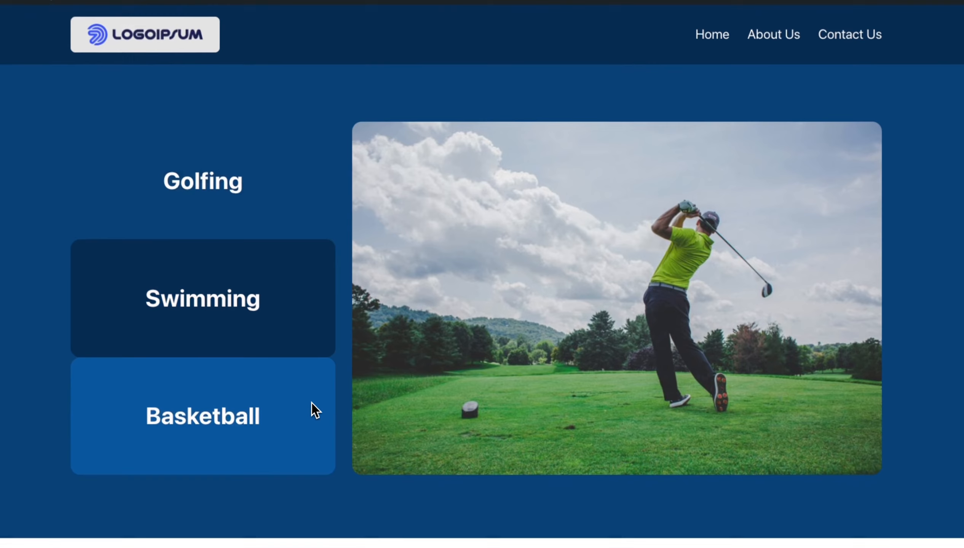
pyautogui.click(365, 475)
pyautogui.click(297, 203)
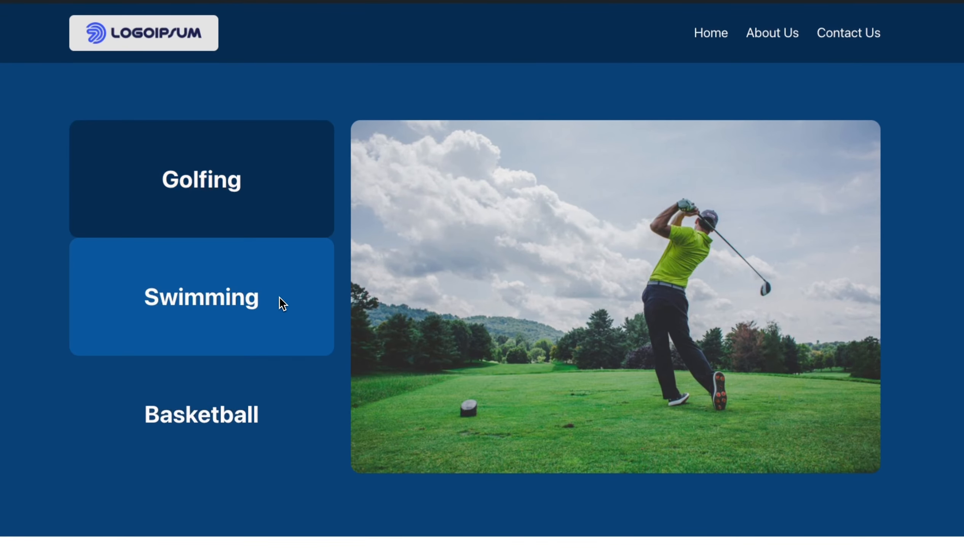
# Cycle through each sport button again so only the clicked one is active, ending on Swimming.
pyautogui.click(282, 304)
pyautogui.click(282, 388)
pyautogui.click(299, 203)
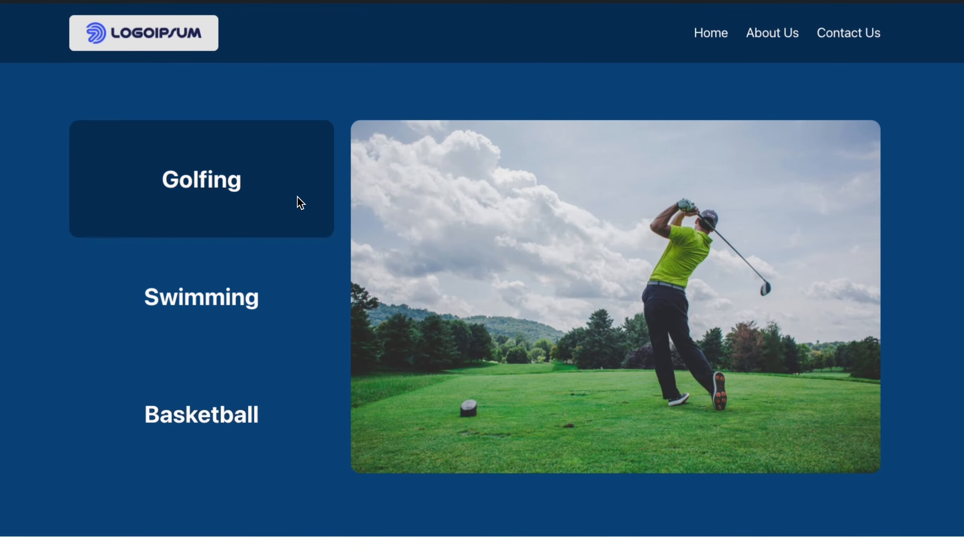
pyautogui.click(293, 302)
pyautogui.click(305, 417)
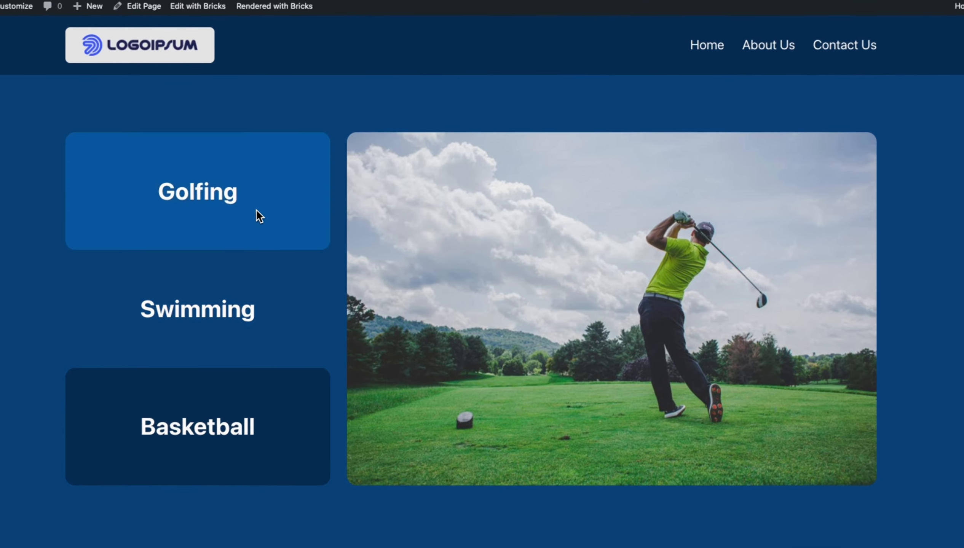
pyautogui.click(258, 199)
pyautogui.click(279, 324)
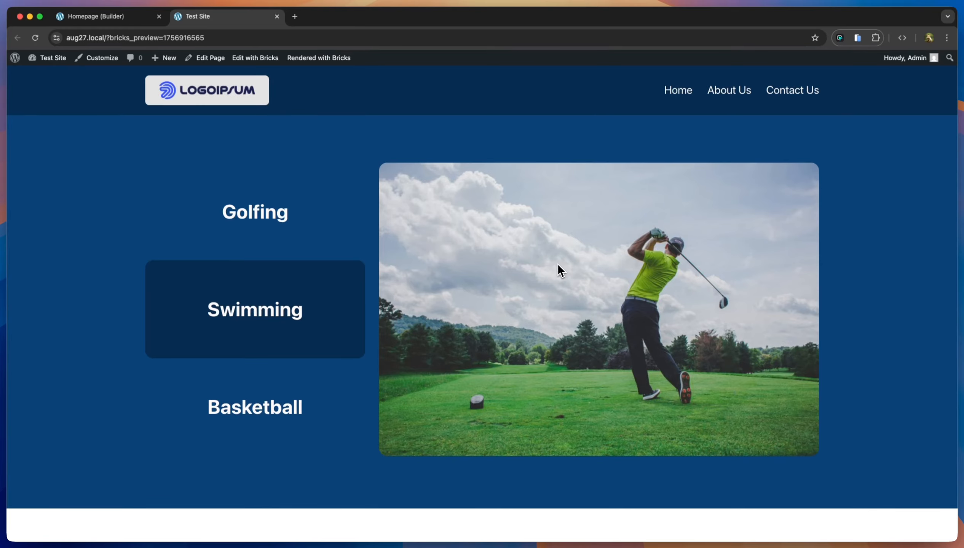
# Give the golf image a 3/2 aspect ratio and duplicate it twice with Cmd+D.
pyautogui.click(132, 21)
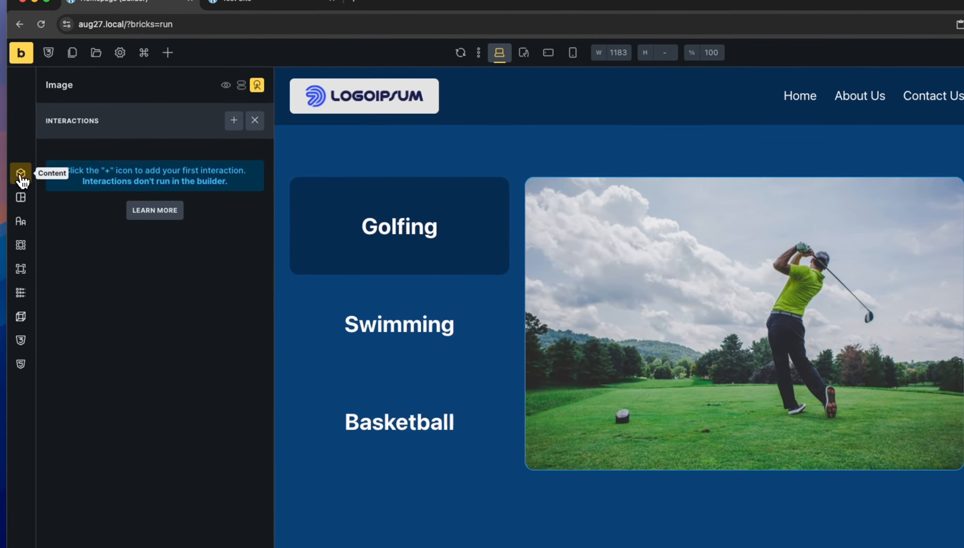
pyautogui.click(2, 161)
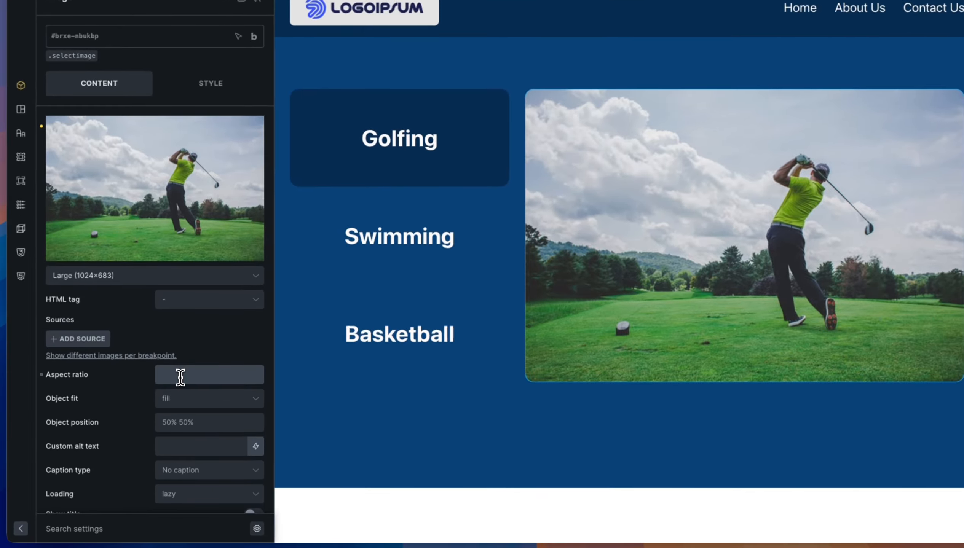
pyautogui.click(180, 375)
pyautogui.write('3/2')
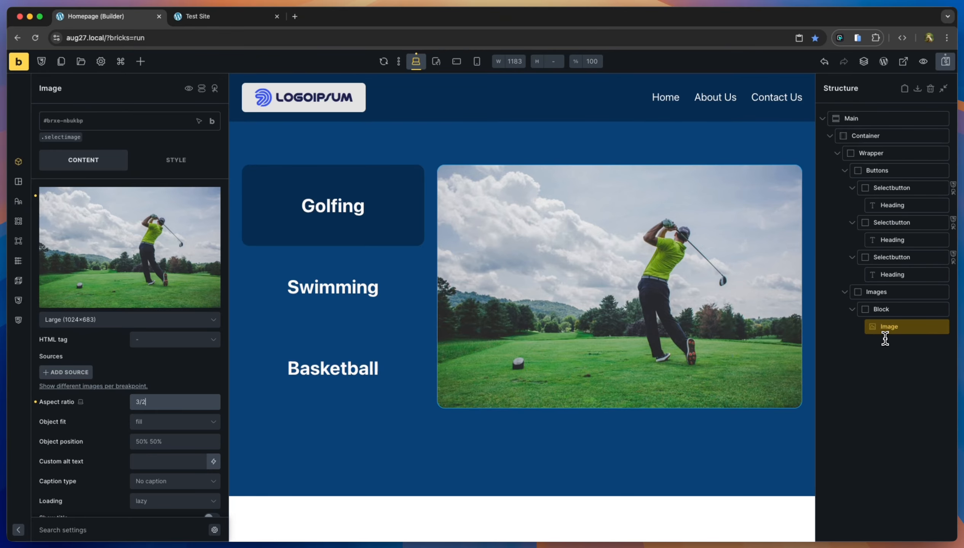
pyautogui.press('super+d')
pyautogui.press('super+d')
pyautogui.click(909, 344)
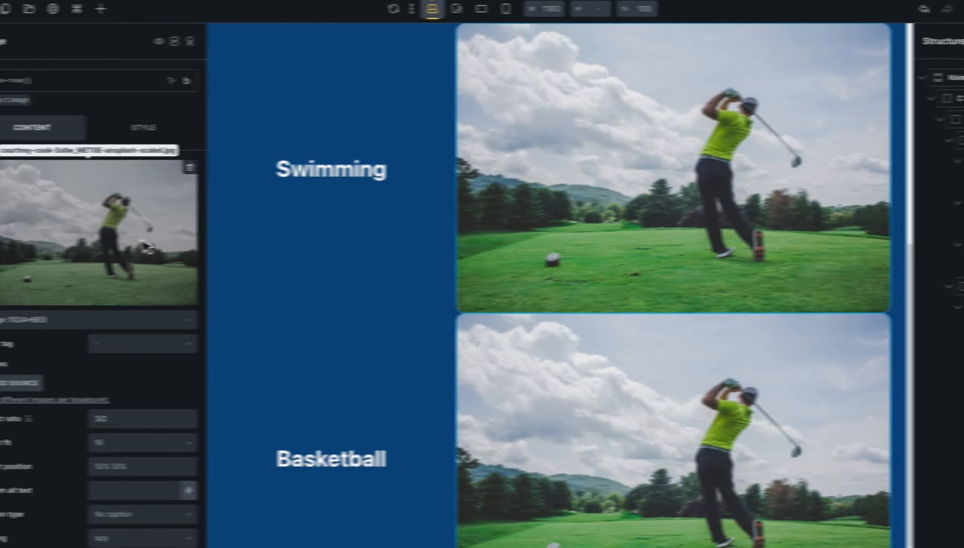
# Replace the second image with the swimming pool photo from the Media Library.
pyautogui.click(23, 249)
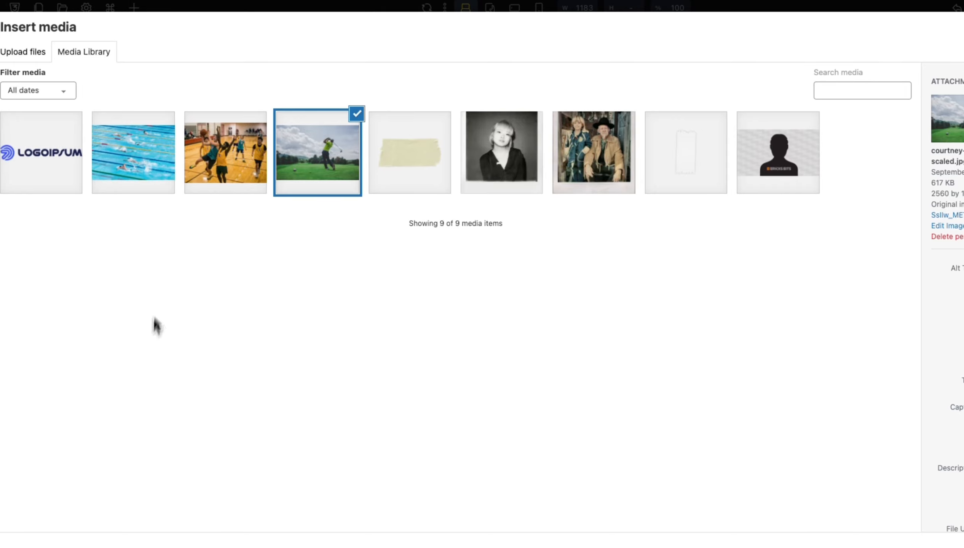
pyautogui.click(156, 176)
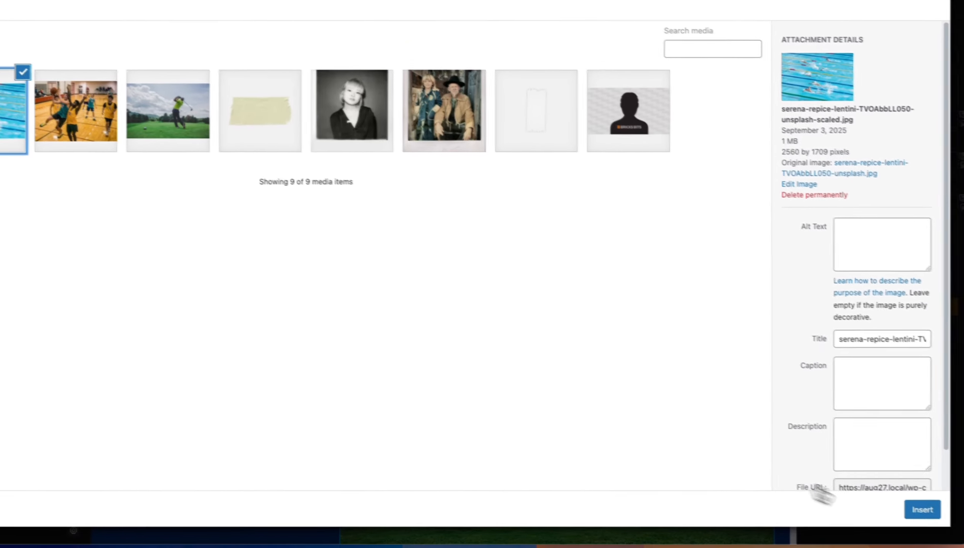
pyautogui.click(912, 507)
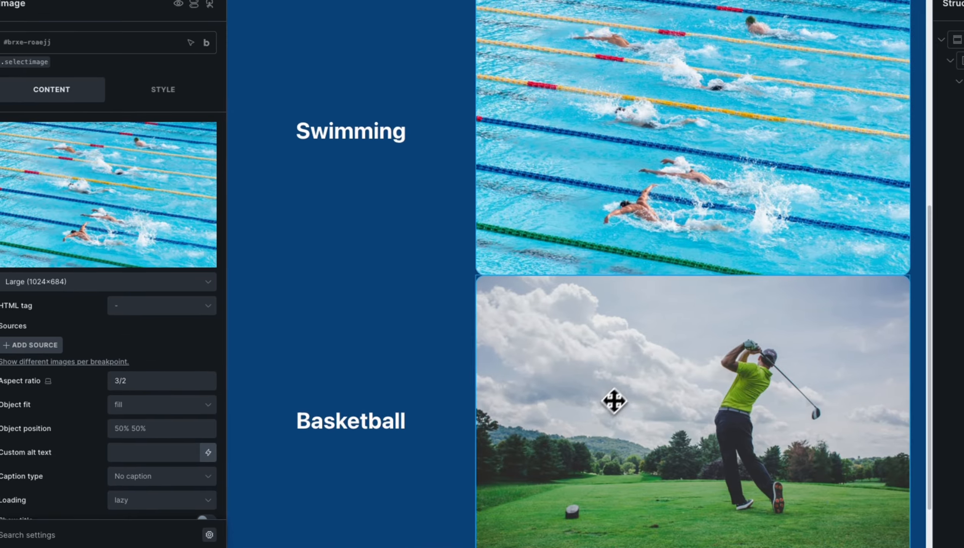
# Replace the third image's golf photo with the basketball photo.
pyautogui.click(622, 391)
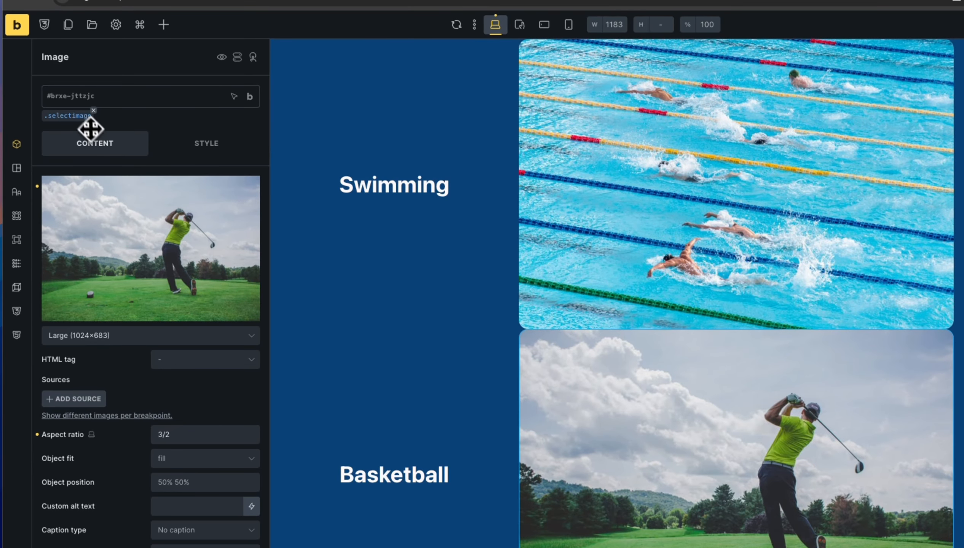
pyautogui.click(87, 227)
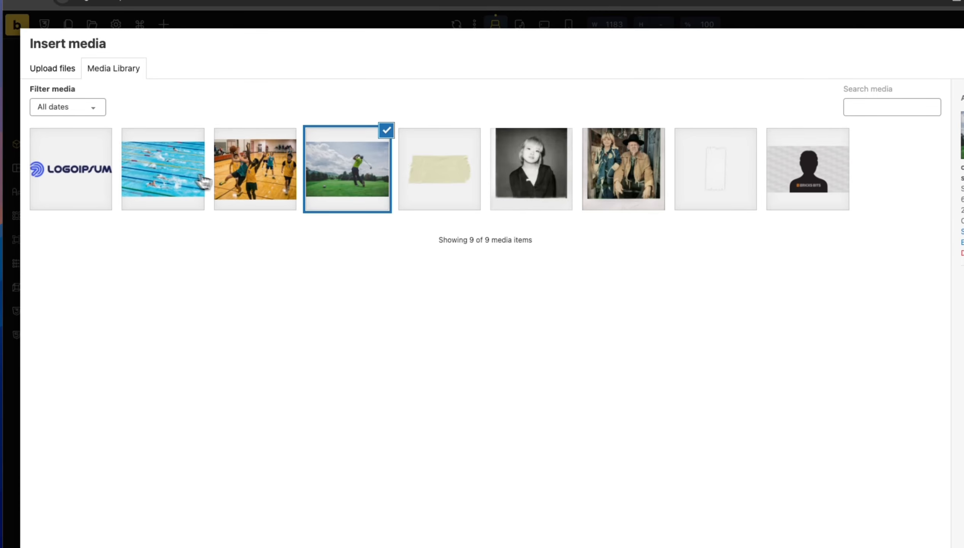
pyautogui.click(232, 182)
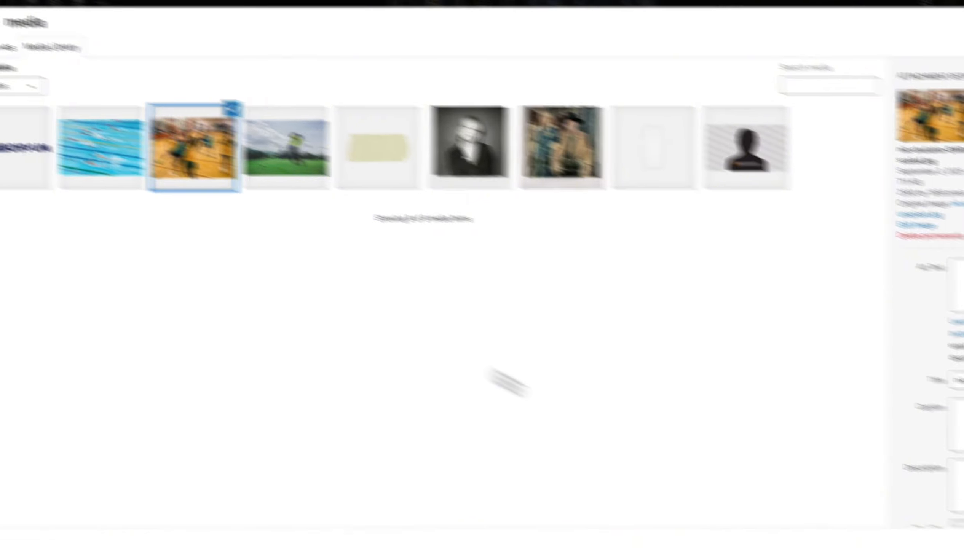
pyautogui.click(905, 507)
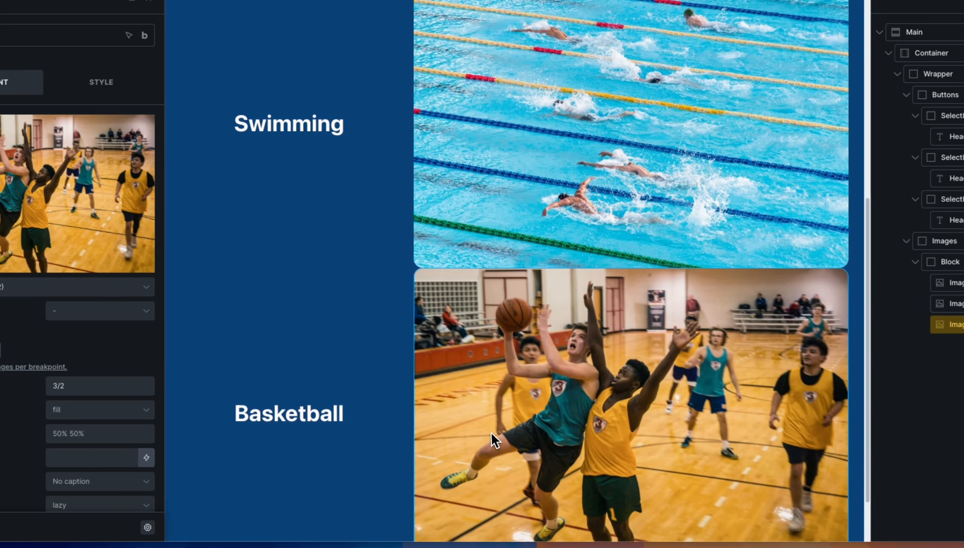
pyautogui.scroll(5, 490, 421)
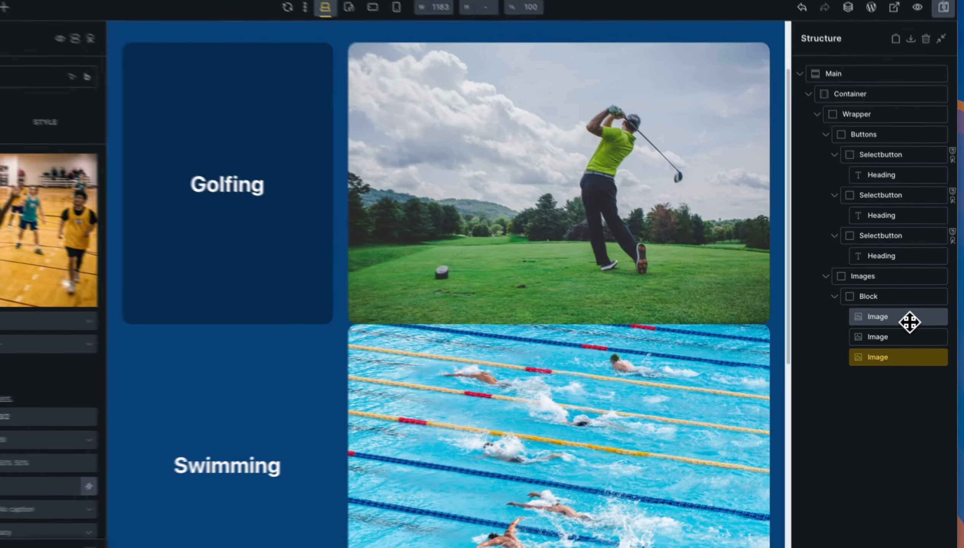
# Select the golf image, then the swimming image, and scroll through its Content settings.
pyautogui.click(913, 328)
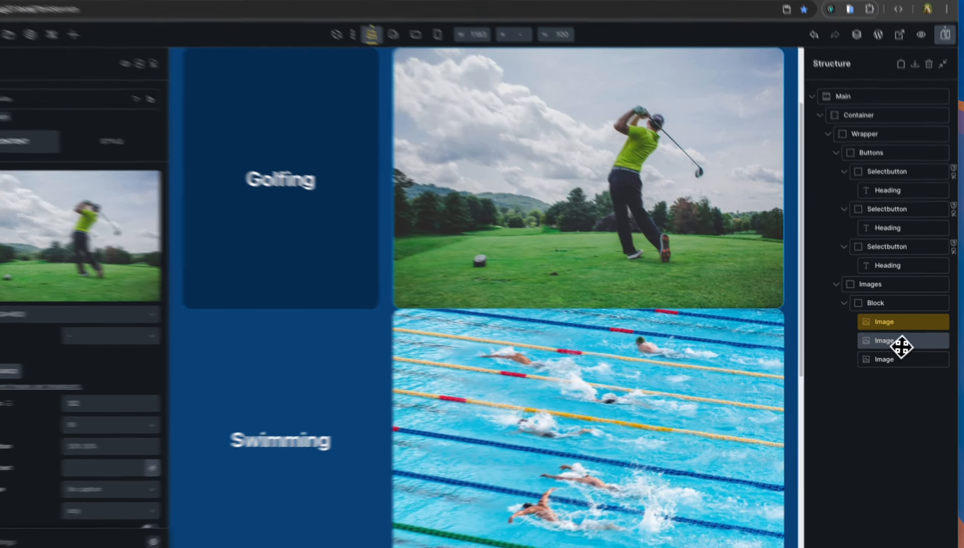
pyautogui.click(902, 344)
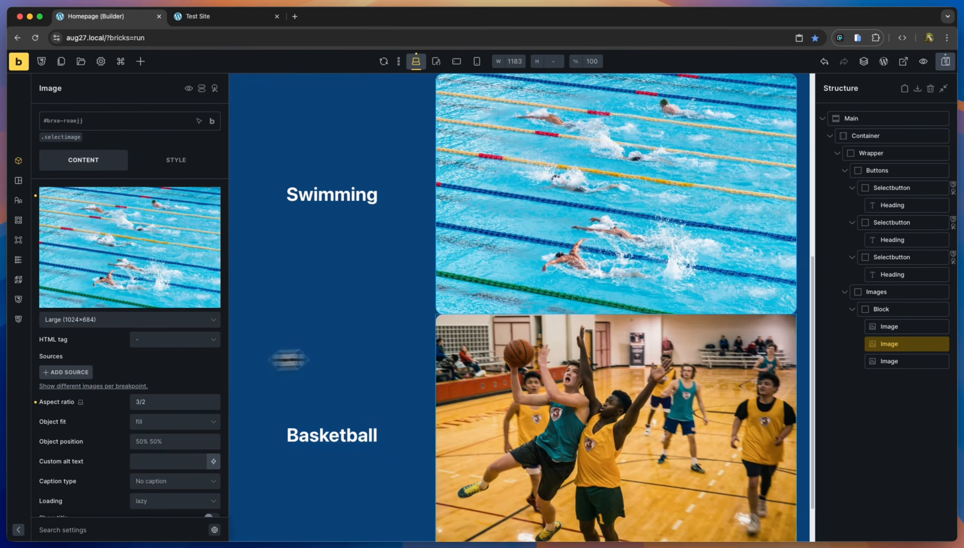
pyautogui.scroll(5, 555, 344)
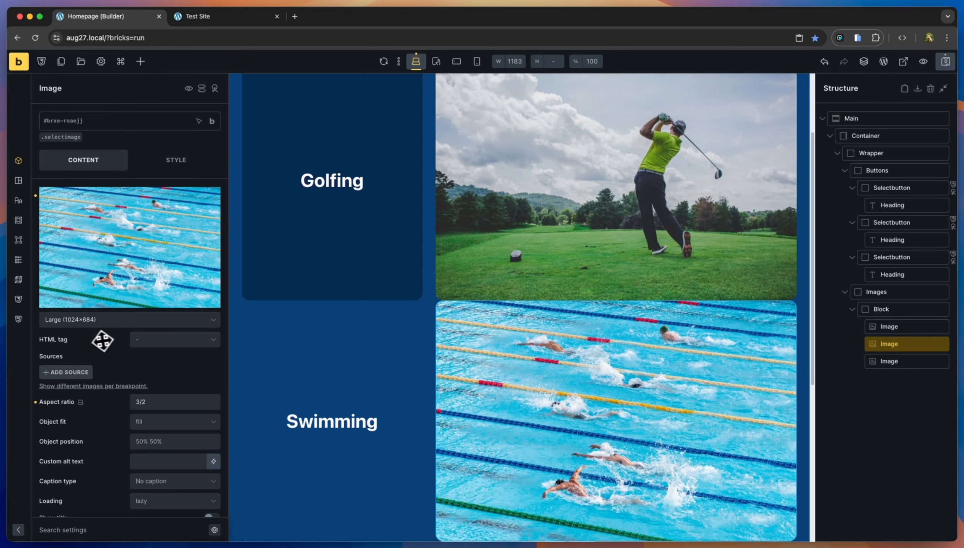
pyautogui.scroll(-6, 100, 337)
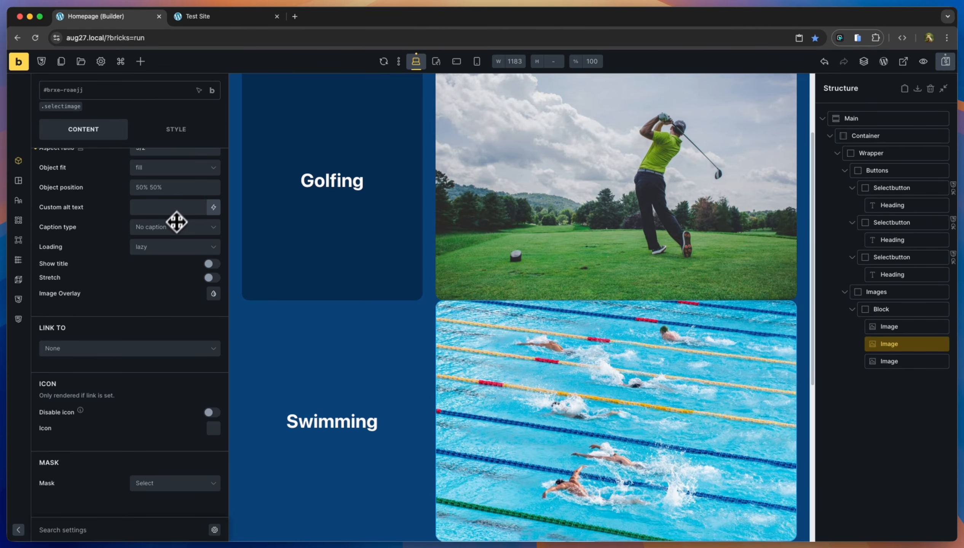
pyautogui.scroll(4, 168, 256)
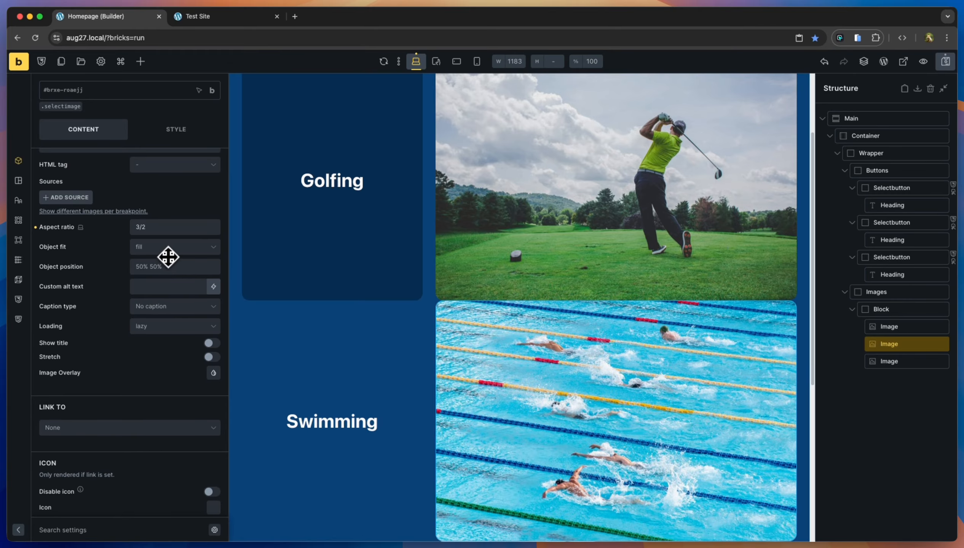
pyautogui.scroll(-4, 168, 256)
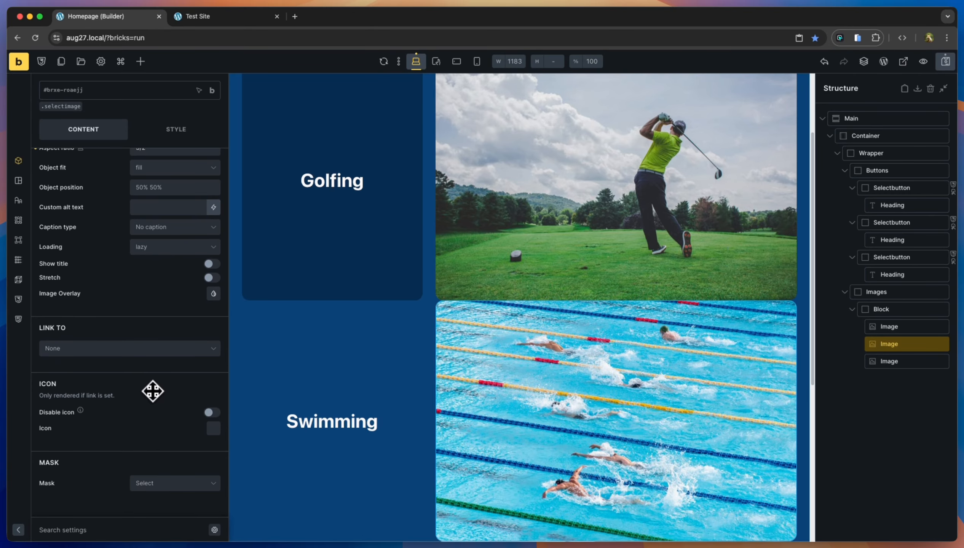
pyautogui.scroll(2, 152, 386)
pyautogui.scroll(-2, 152, 384)
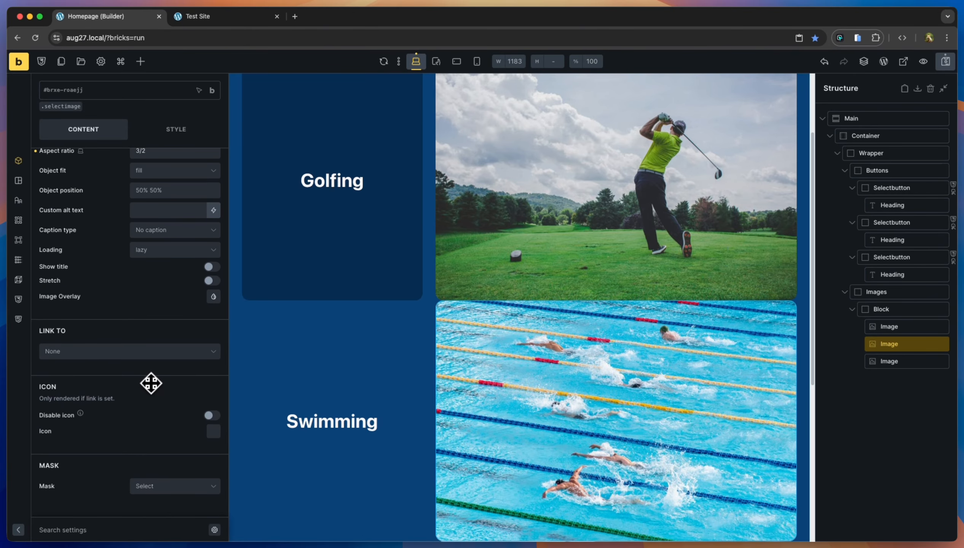
# Set the swimming image's Display to none under Style > Layout > Misc.
pyautogui.click(18, 180)
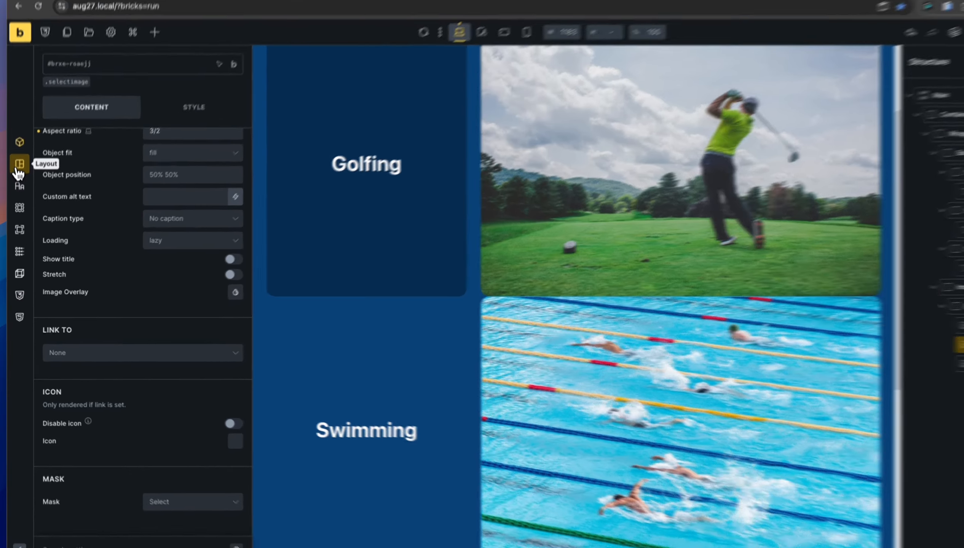
pyautogui.scroll(-5, 128, 275)
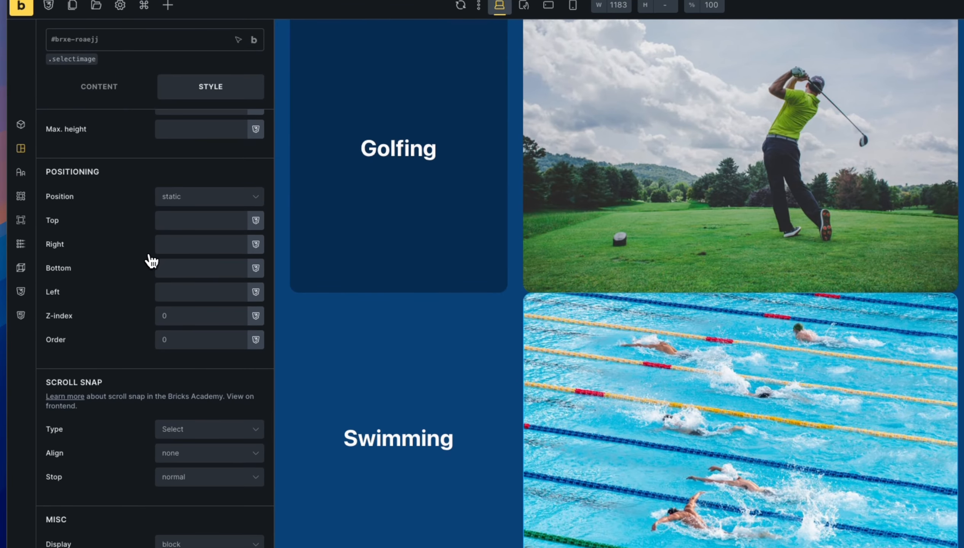
pyautogui.scroll(-6, 118, 258)
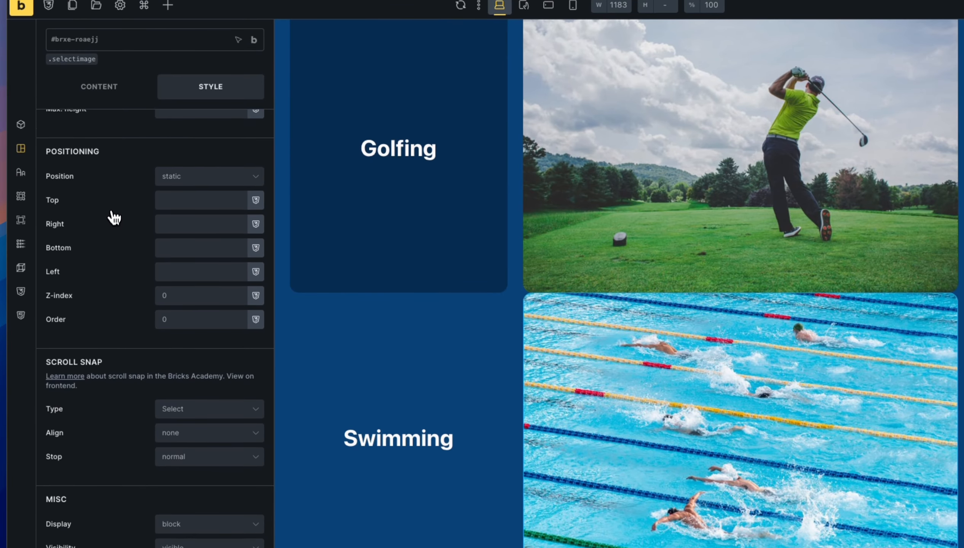
pyautogui.click(193, 314)
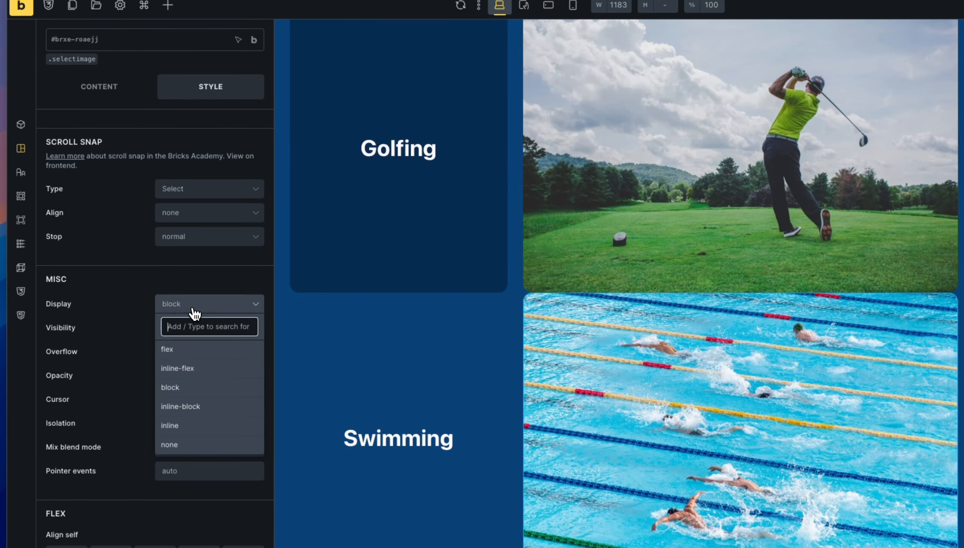
pyautogui.click(213, 448)
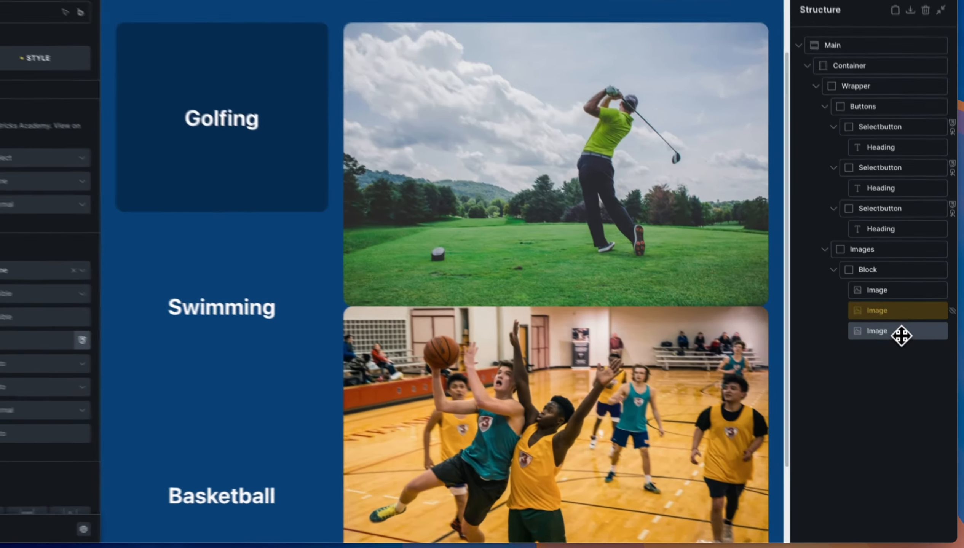
# Hide the basketball image on the canvas, then make it visible again.
pyautogui.click(907, 364)
pyautogui.rightClick(900, 330)
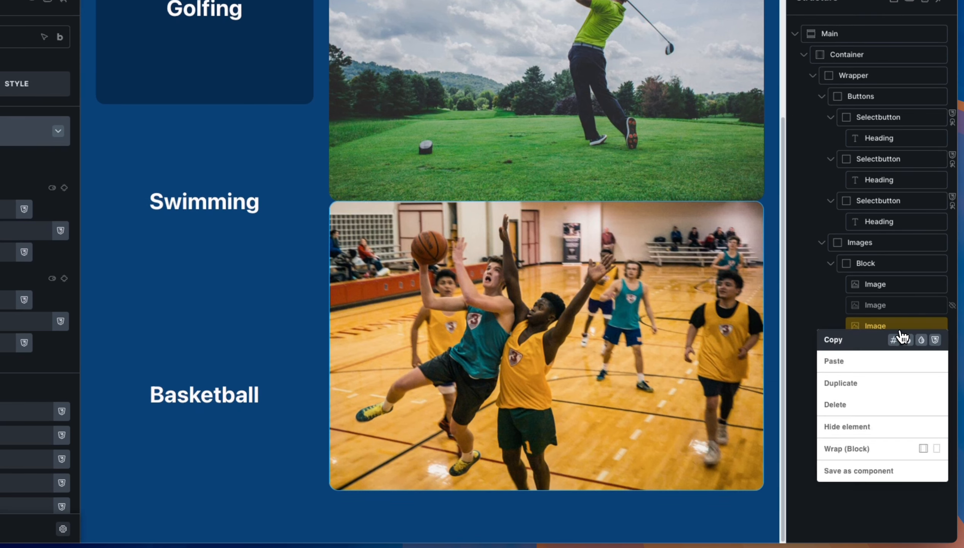
pyautogui.click(864, 428)
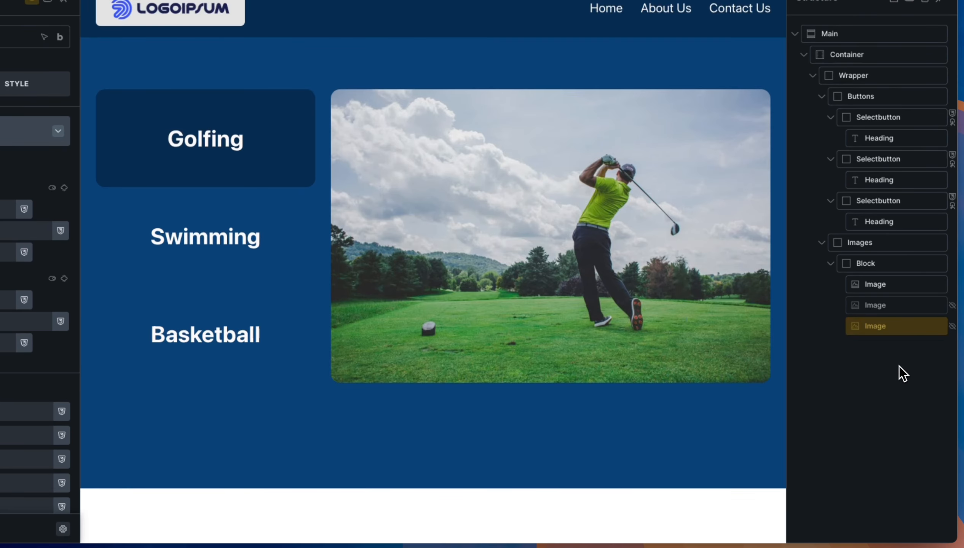
pyautogui.rightClick(901, 329)
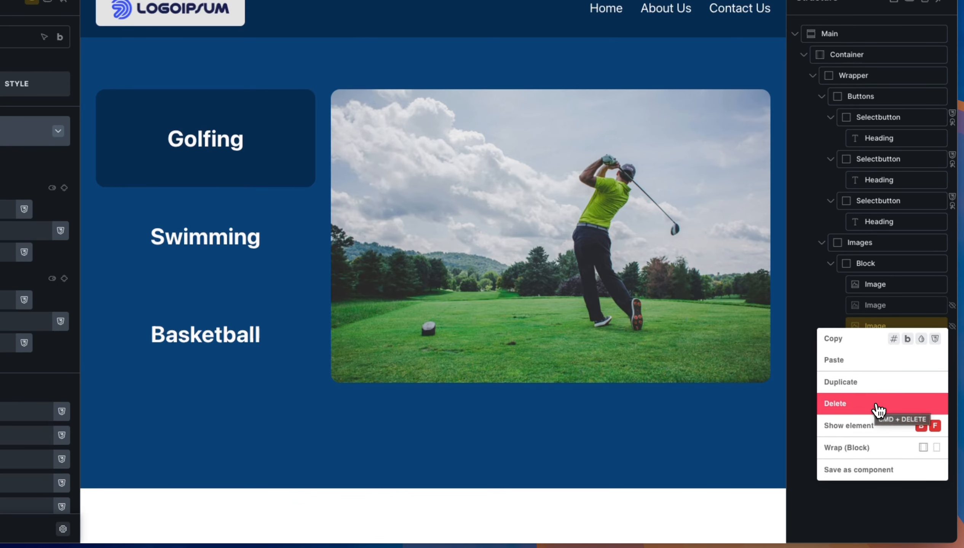
pyautogui.click(805, 364)
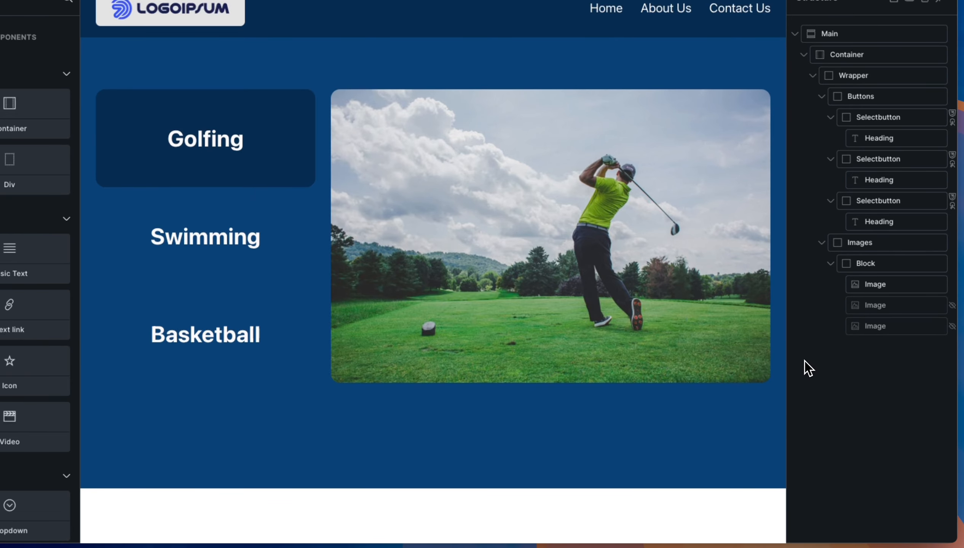
# Set the basketball image's Display to none and save the page.
pyautogui.click(890, 328)
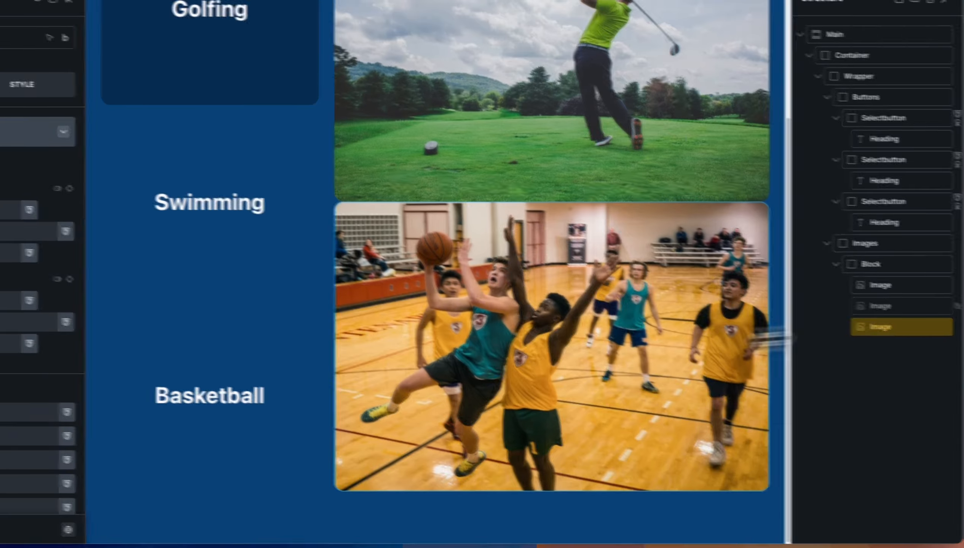
pyautogui.scroll(-5, 89, 296)
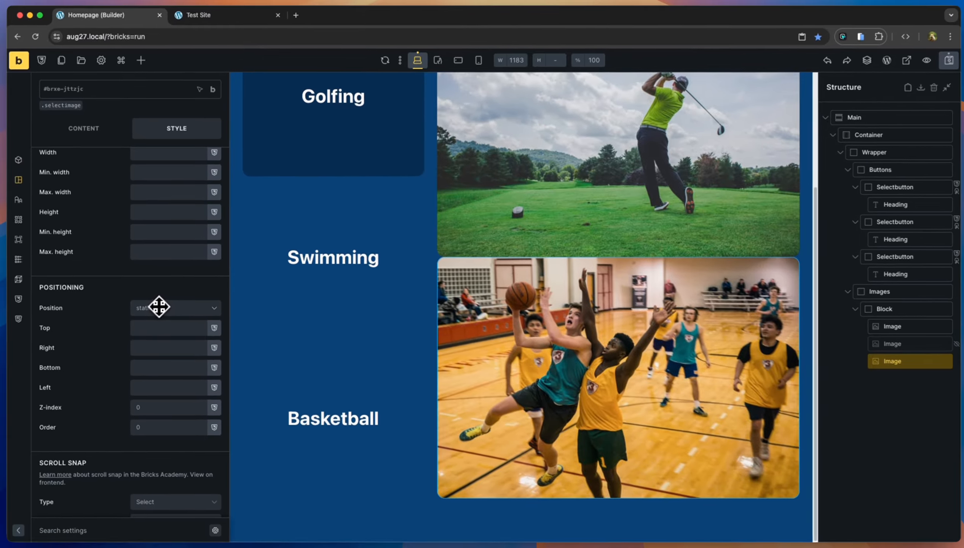
pyautogui.scroll(-5, 155, 316)
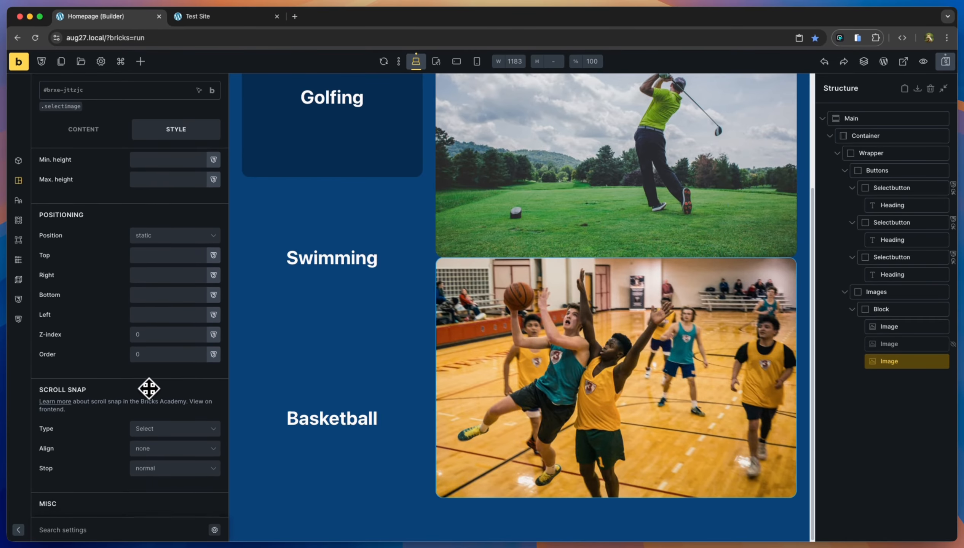
pyautogui.scroll(-4, 148, 390)
pyautogui.click(157, 353)
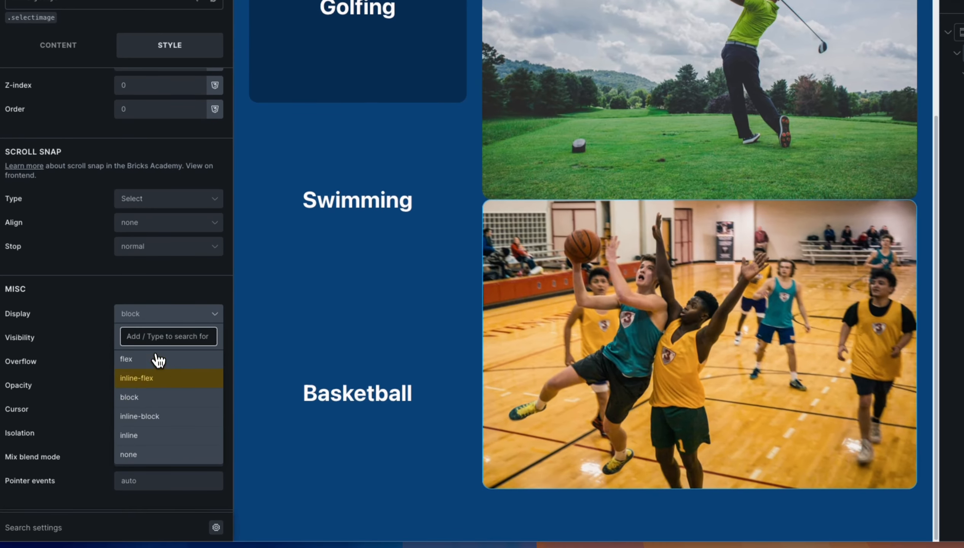
pyautogui.click(155, 454)
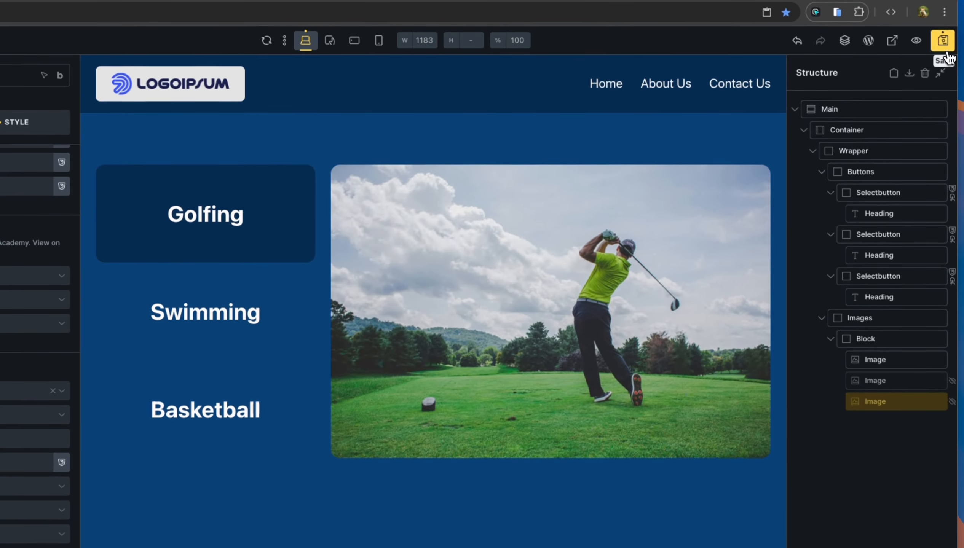
pyautogui.click(961, 16)
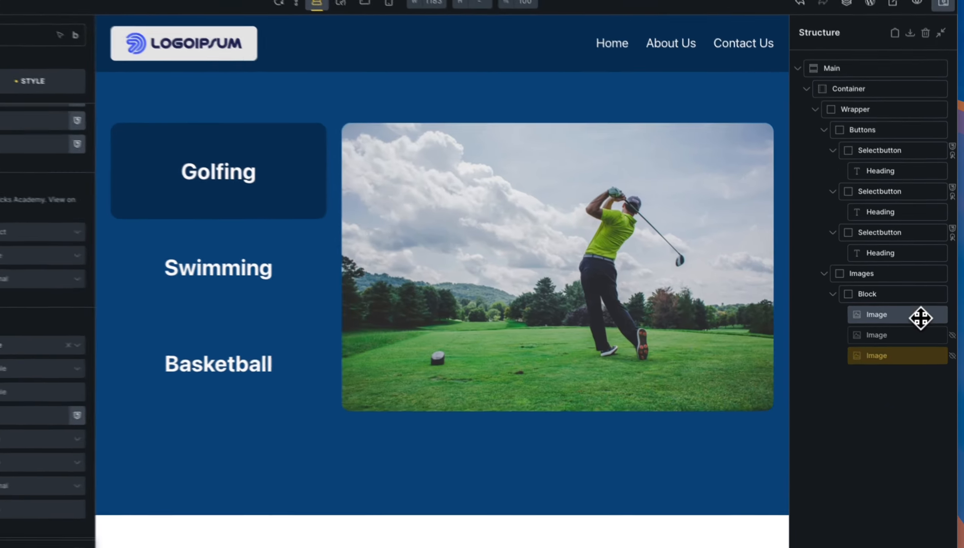
# Give the golf image the ID golfimage, removing the generated suffix.
pyautogui.click(914, 327)
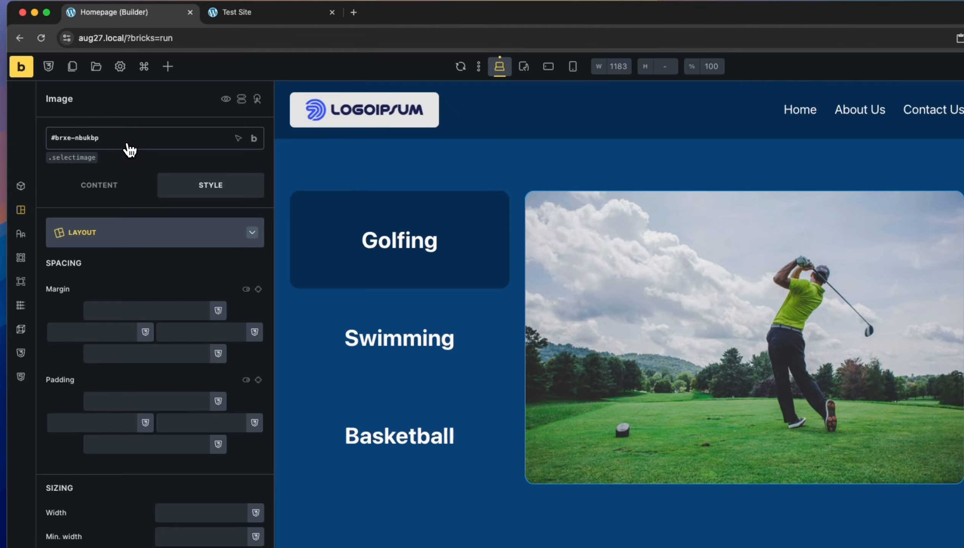
pyautogui.write('golfimage')
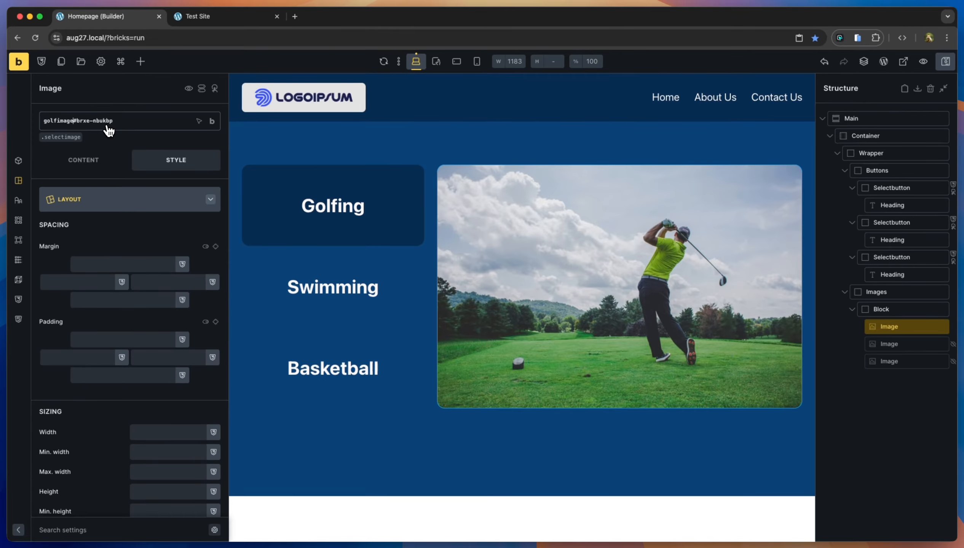
pyautogui.hotkey('shift', 'End')
pyautogui.press('BackSpace')
pyautogui.press('Return')
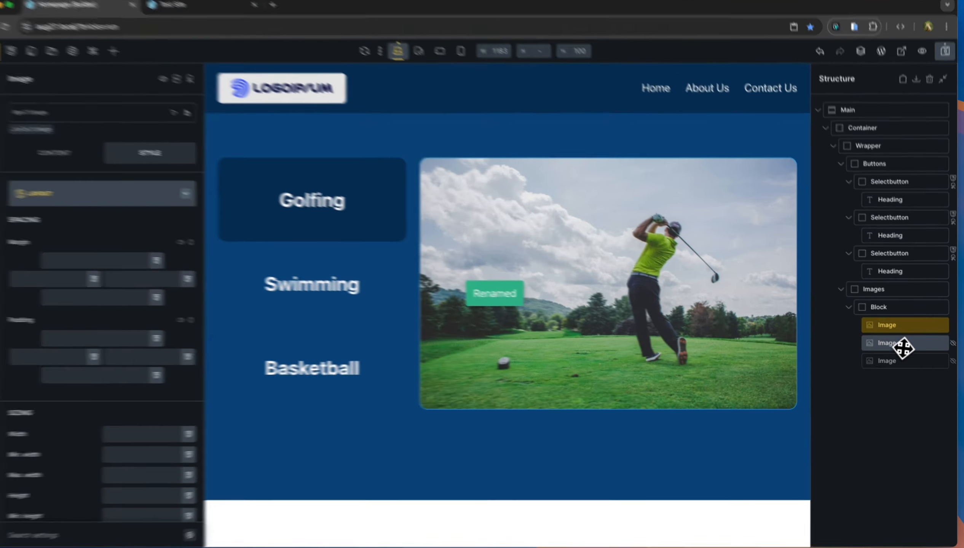
# Give the swimming image the ID swimmingimage, removing the generated suffix.
pyautogui.click(910, 346)
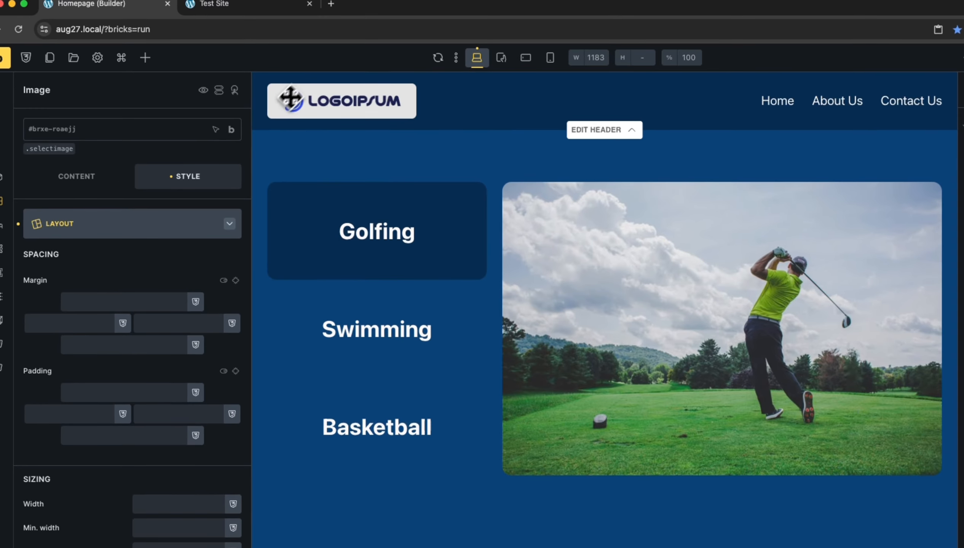
pyautogui.moveTo(60, 72)
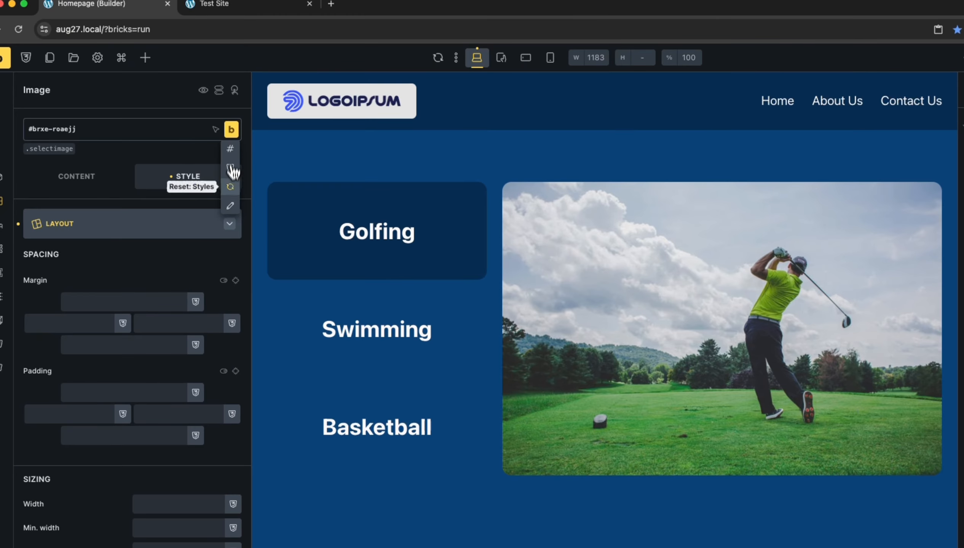
pyautogui.click(232, 208)
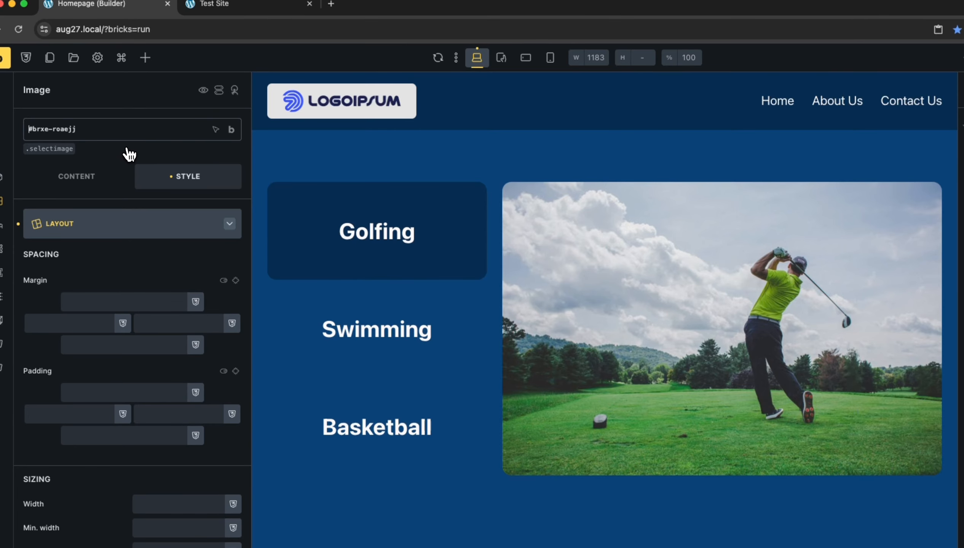
pyautogui.write('swimming')
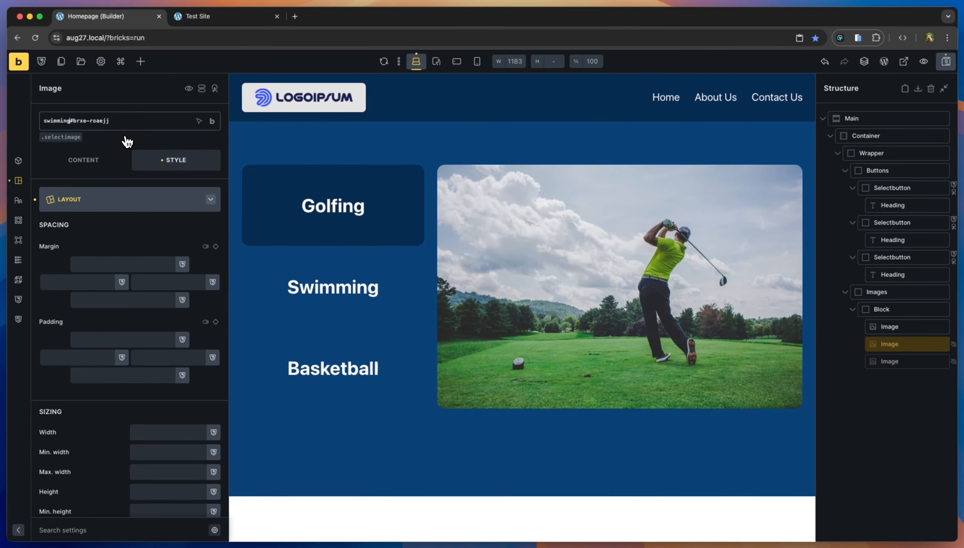
pyautogui.write('image')
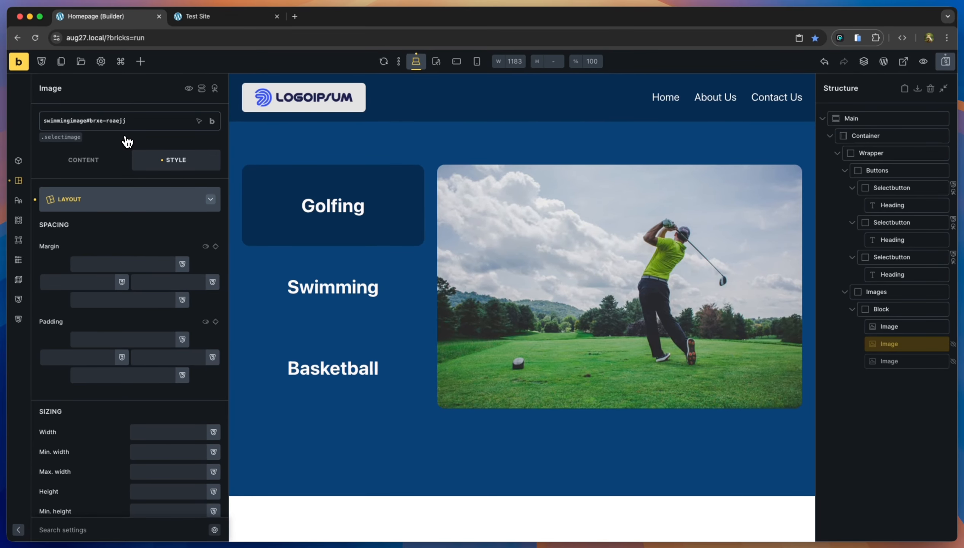
pyautogui.hotkey('shift', 'End')
pyautogui.press('BackSpace')
pyautogui.press('Return')
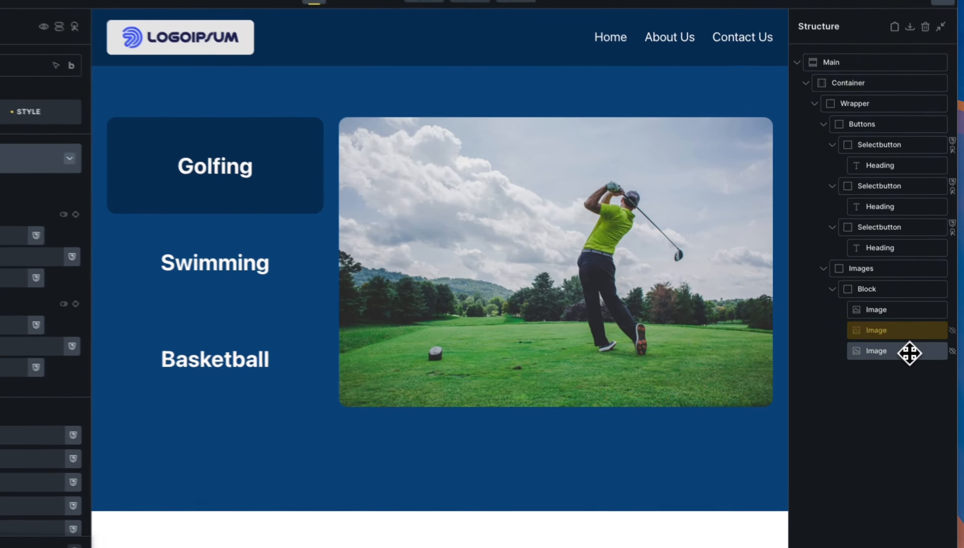
# Give the basketball image the ID basketballimage, then select the golf image.
pyautogui.click(907, 359)
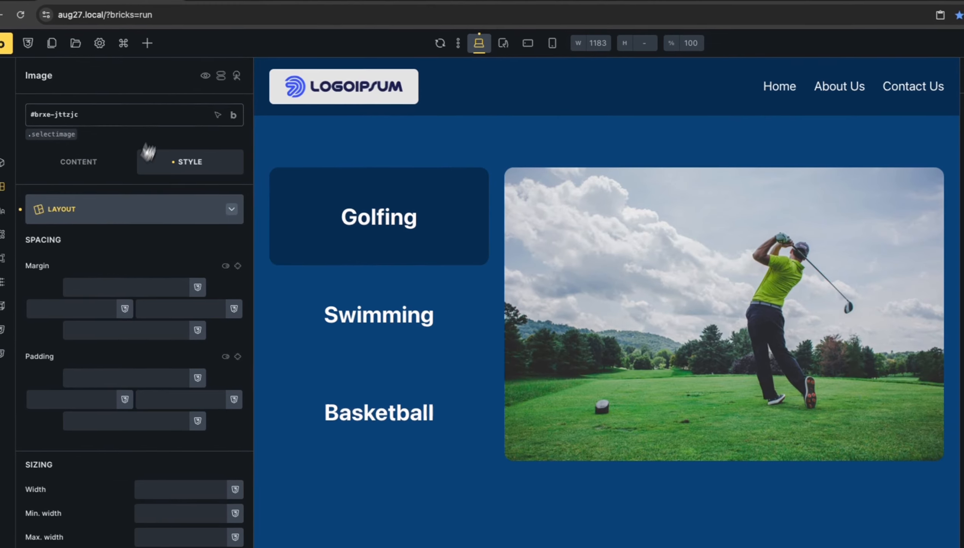
pyautogui.moveTo(59, 62)
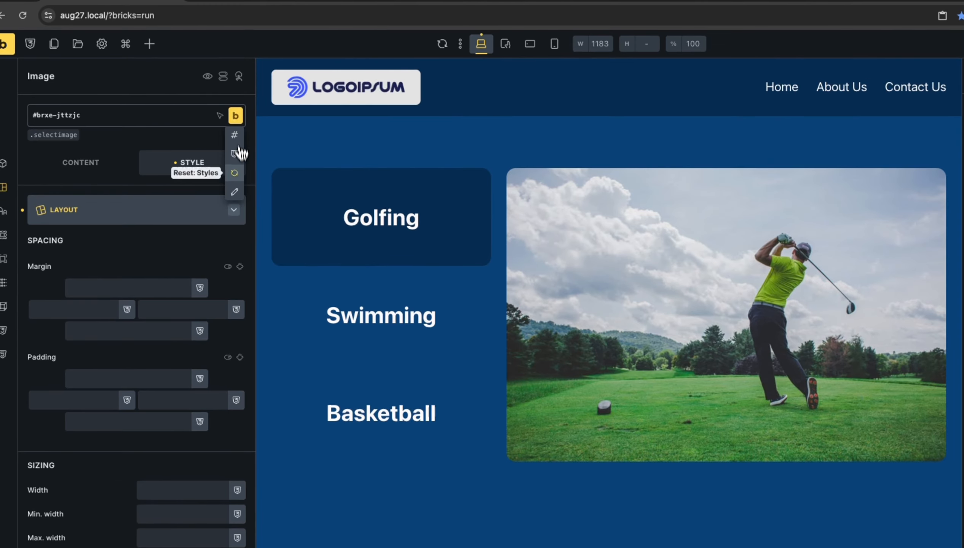
pyautogui.click(236, 193)
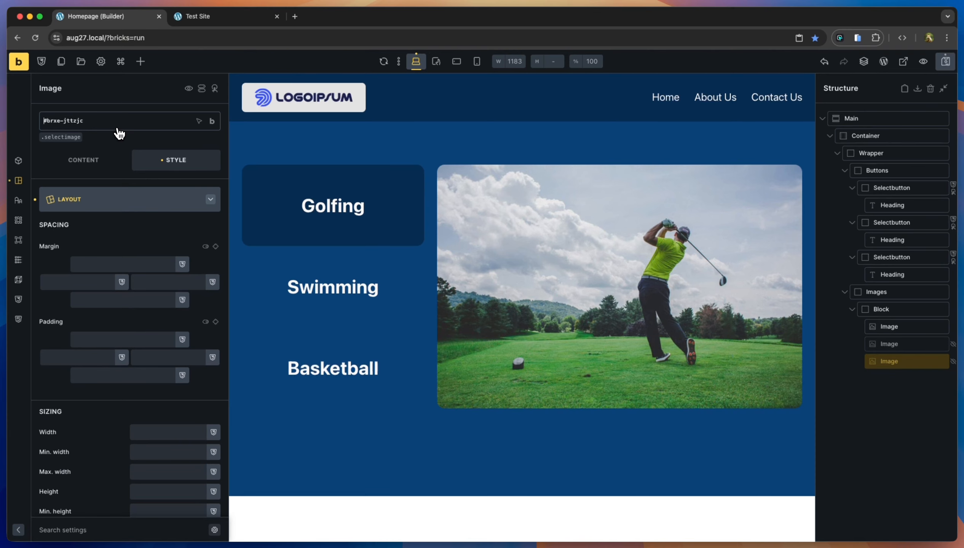
pyautogui.write('basketballimage')
pyautogui.hotkey('shift', 'End')
pyautogui.press('BackSpace')
pyautogui.press('Return')
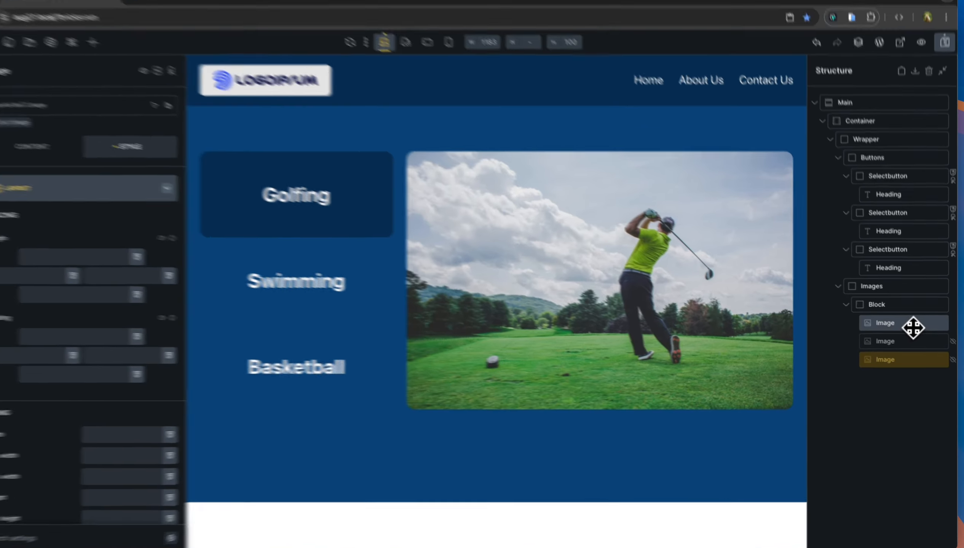
pyautogui.click(914, 329)
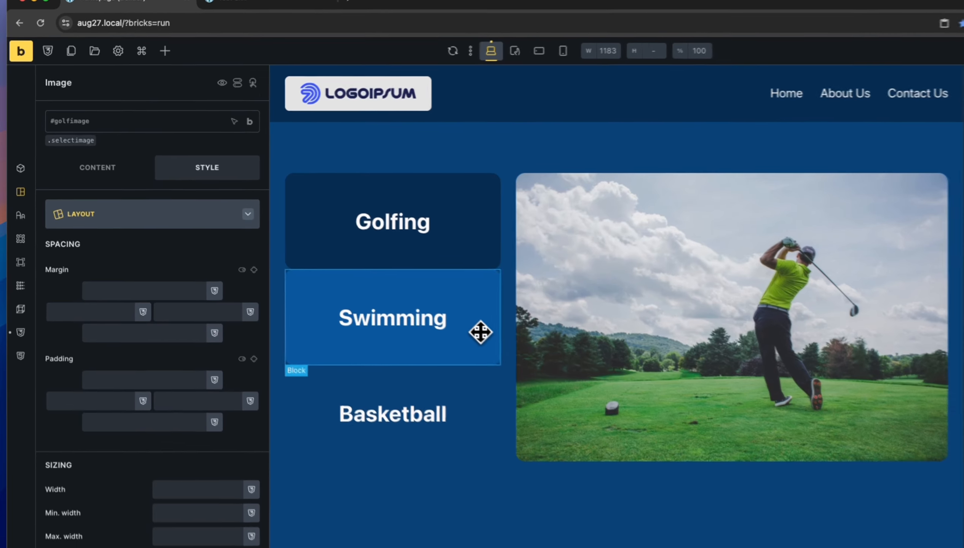
# Rename the Swimming button's first click interaction to Set Background.
pyautogui.click(407, 299)
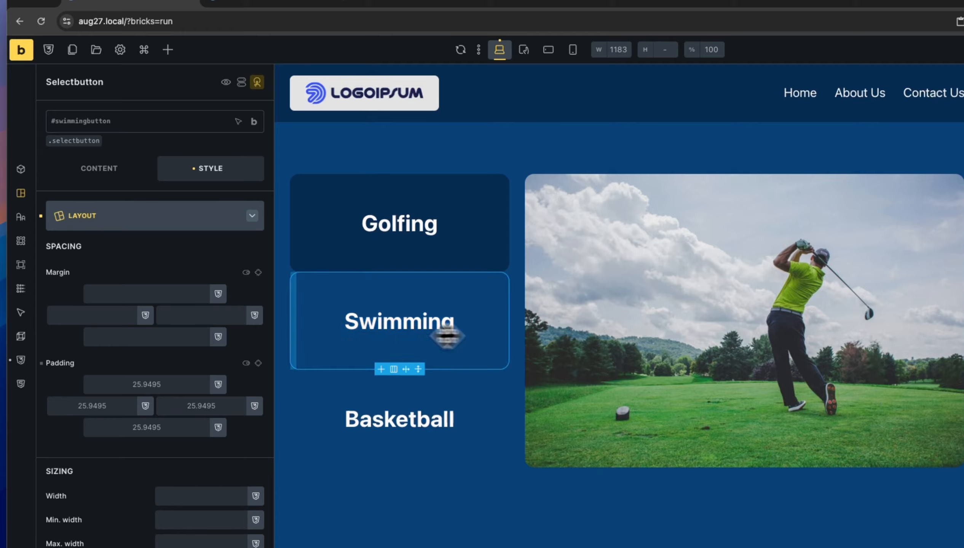
pyautogui.click(258, 87)
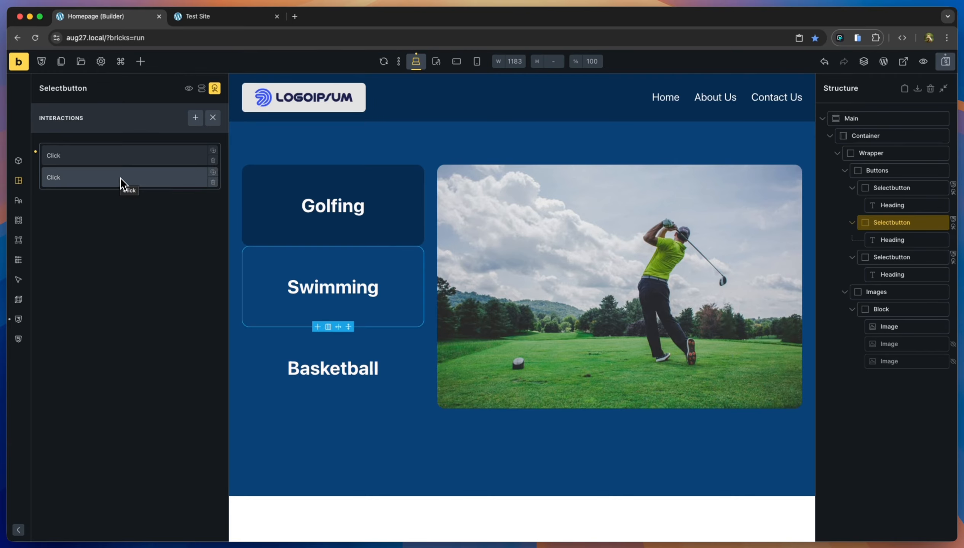
pyautogui.click(122, 161)
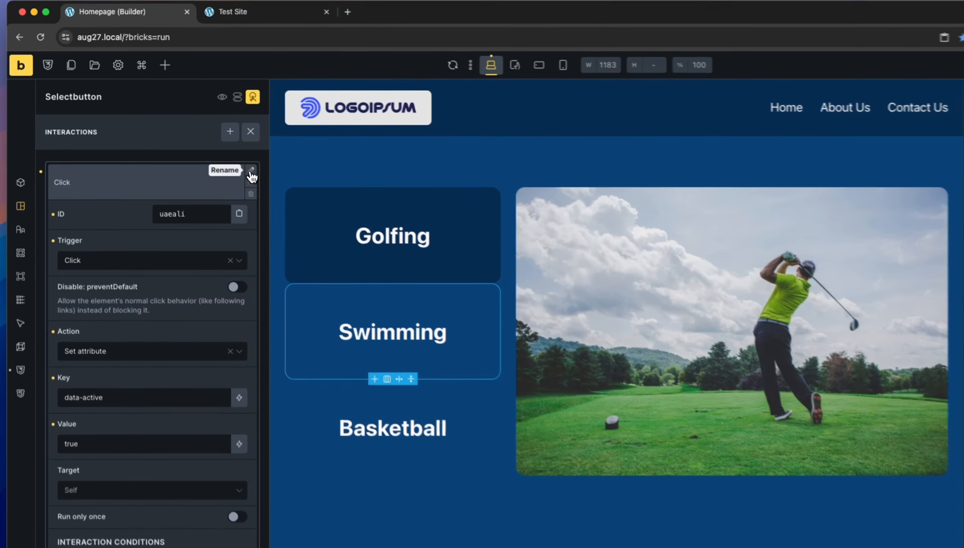
pyautogui.click(213, 151)
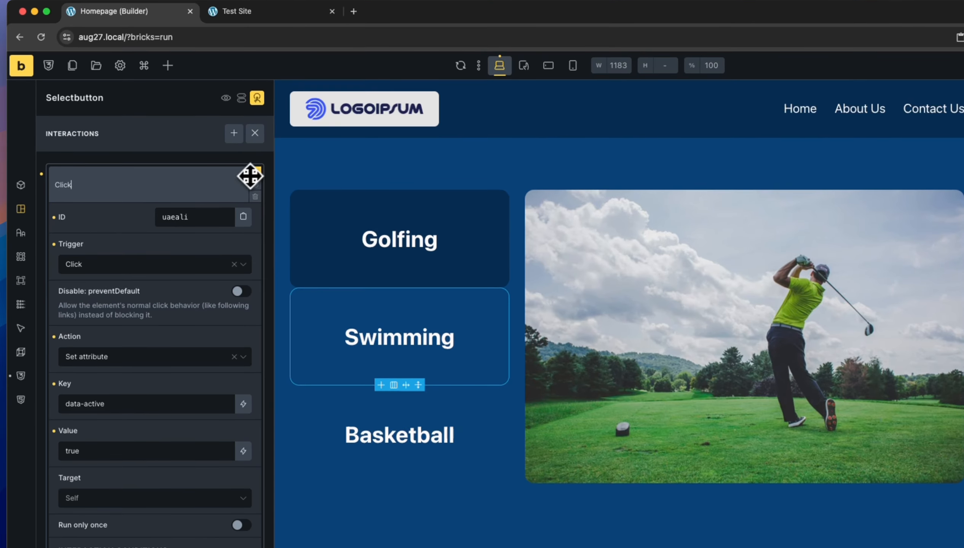
pyautogui.click(151, 190)
pyautogui.click(151, 190)
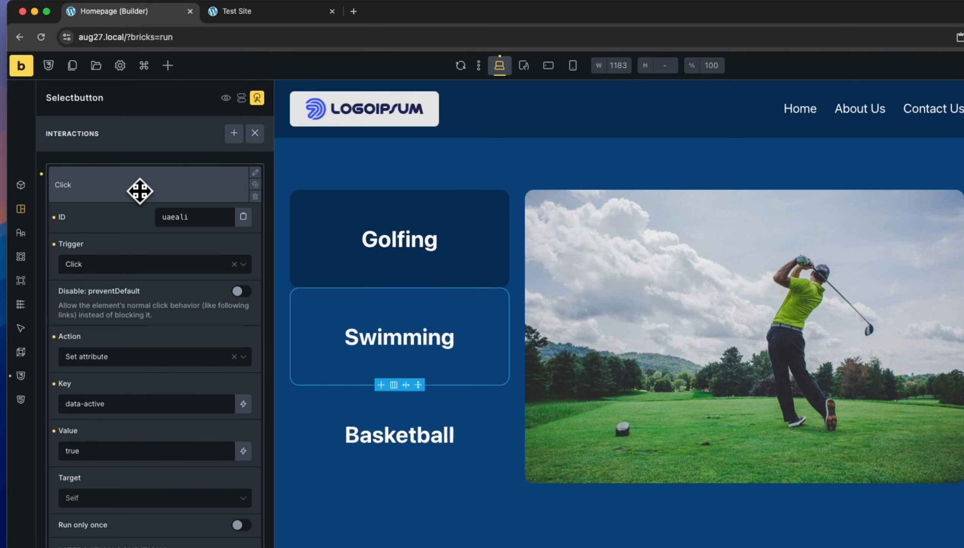
pyautogui.click(255, 173)
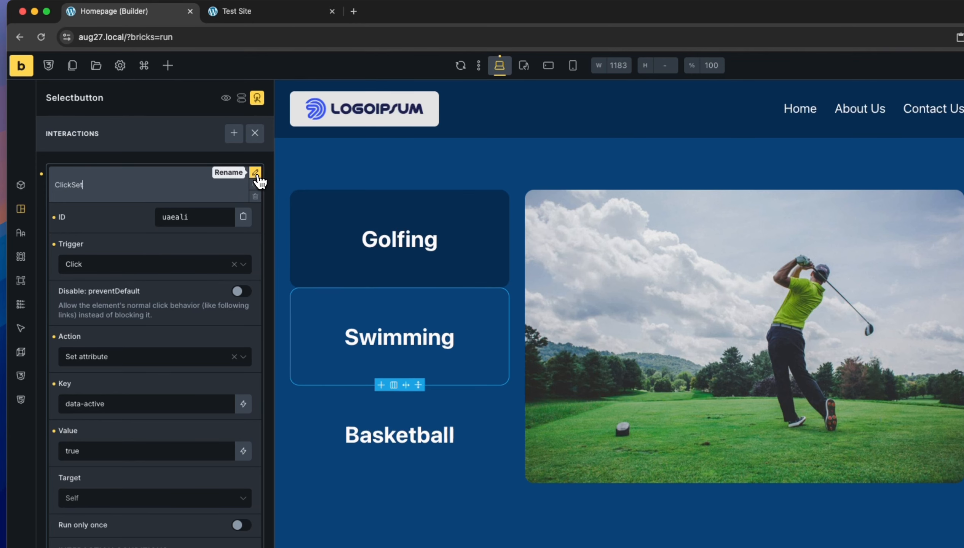
pyautogui.write('Set Background')
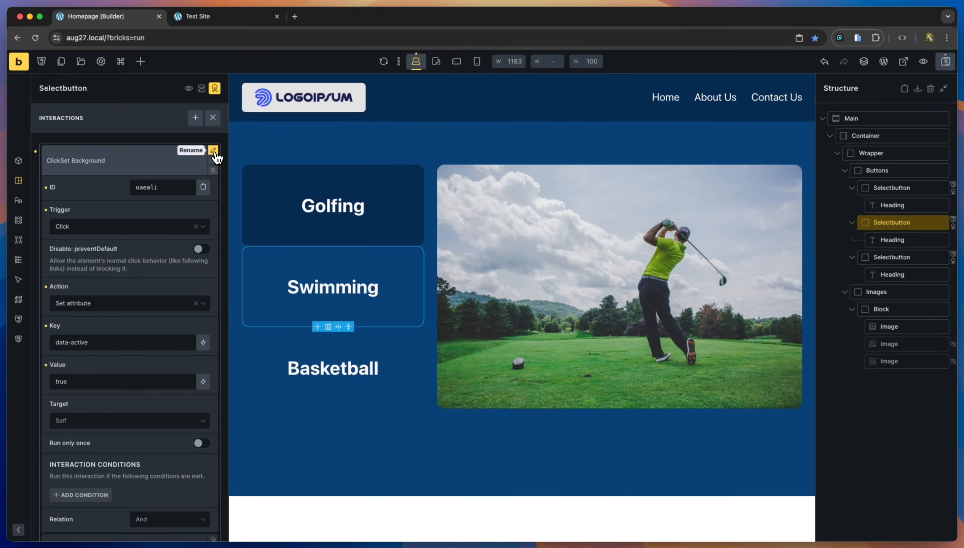
pyautogui.press('BackSpace')
pyautogui.click(209, 155)
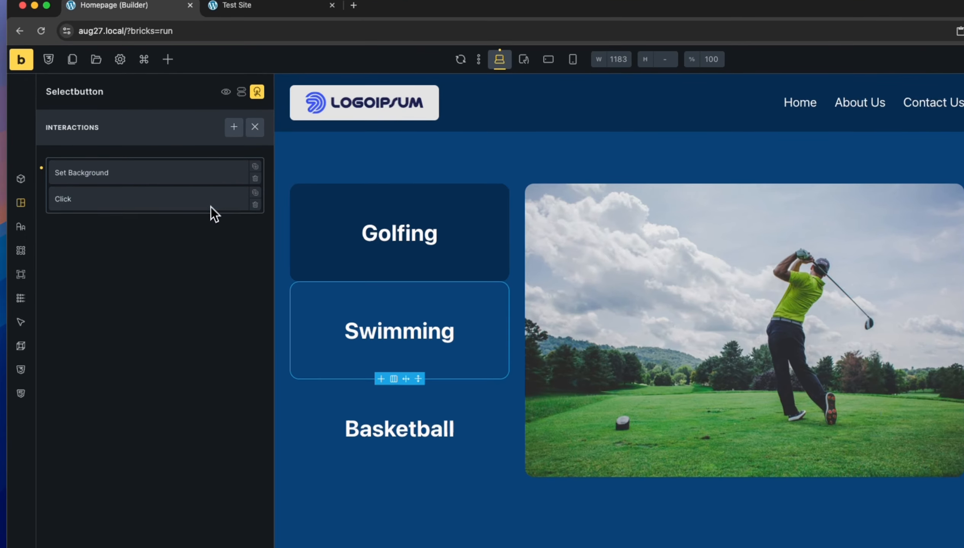
# Rename the second click interaction to Remove Background.
pyautogui.click(191, 198)
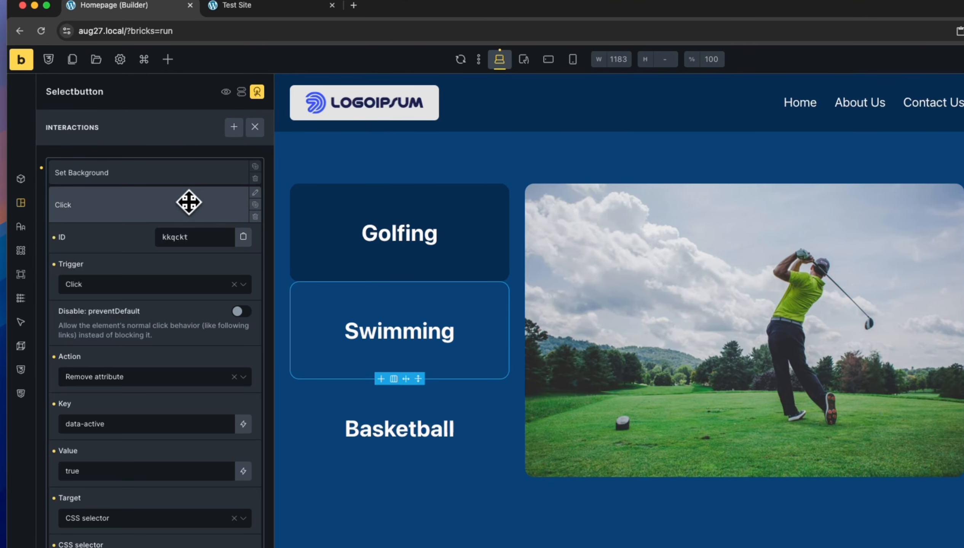
pyautogui.click(256, 195)
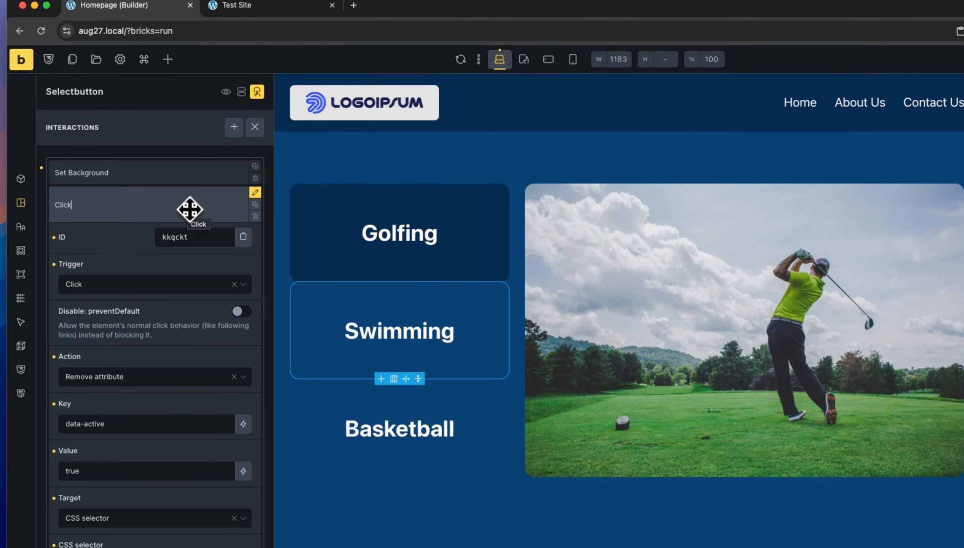
pyautogui.write('Remove Background')
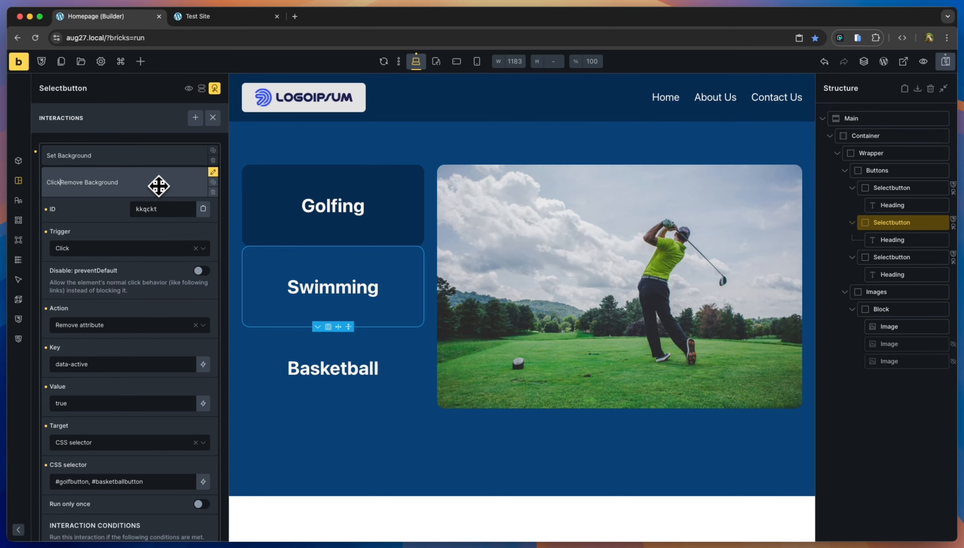
pyautogui.press('BackSpace')
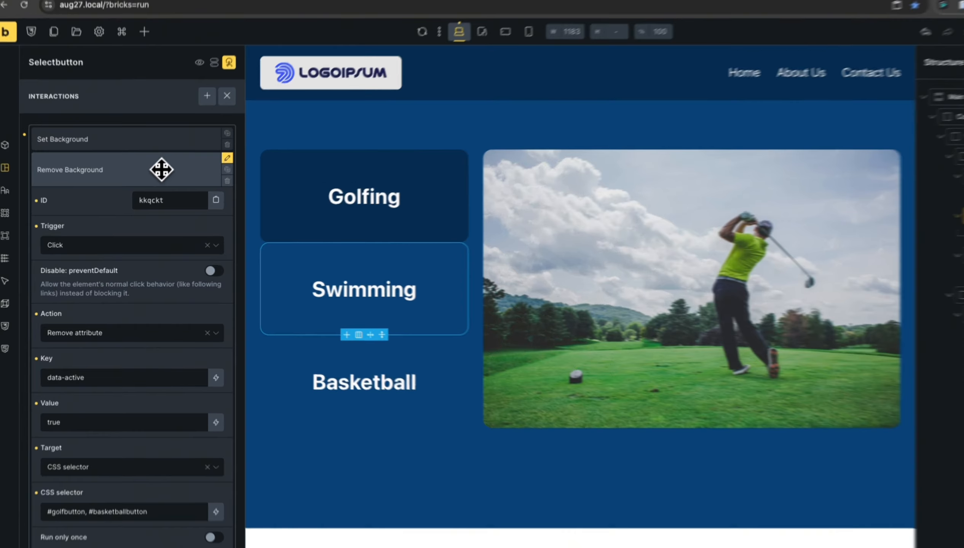
pyautogui.click(158, 186)
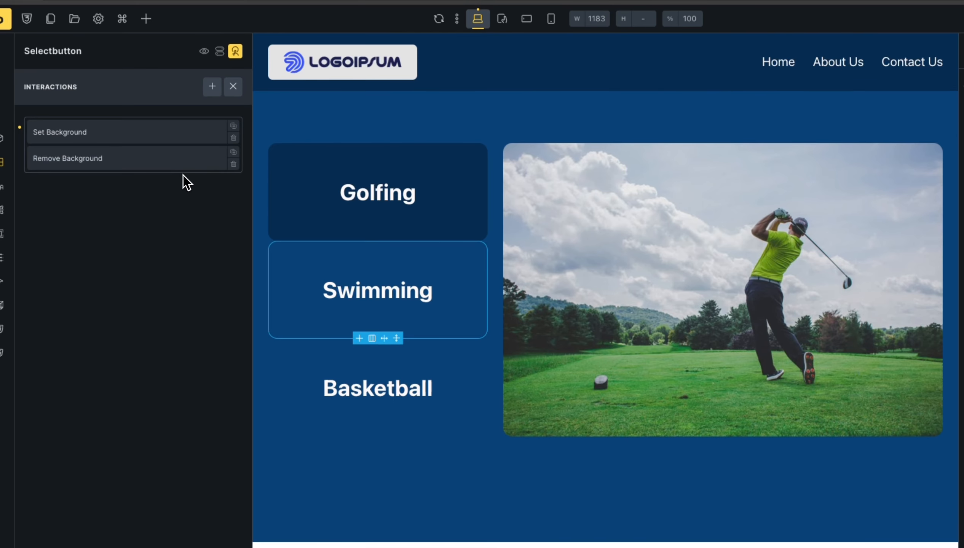
# Add a Click interaction with action Show element targeting CSS selector #swimmingimage.
pyautogui.click(213, 87)
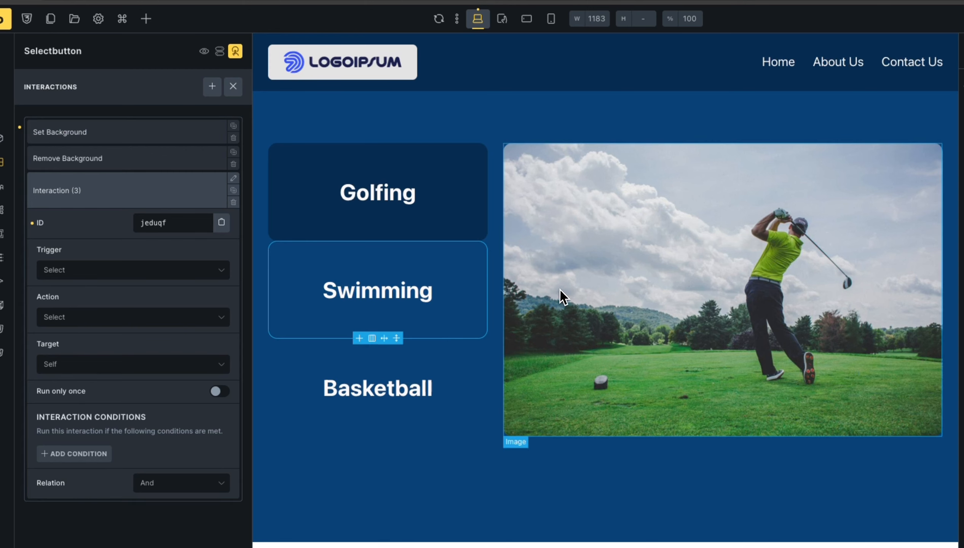
pyautogui.click(136, 277)
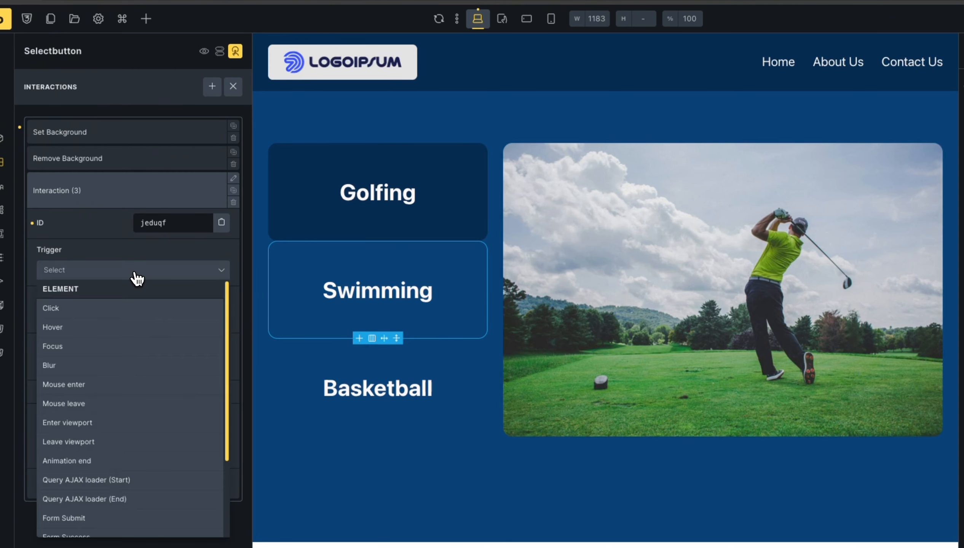
pyautogui.click(123, 313)
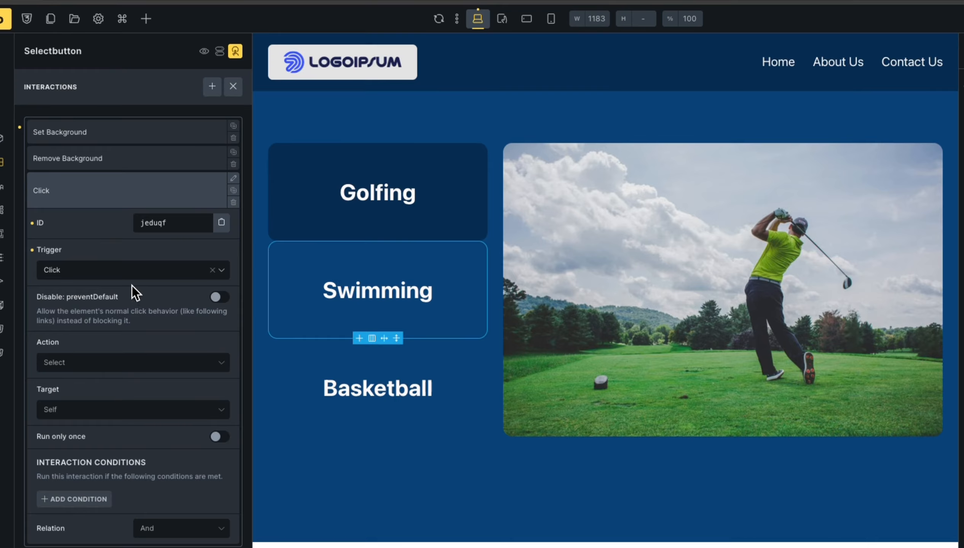
pyautogui.click(128, 366)
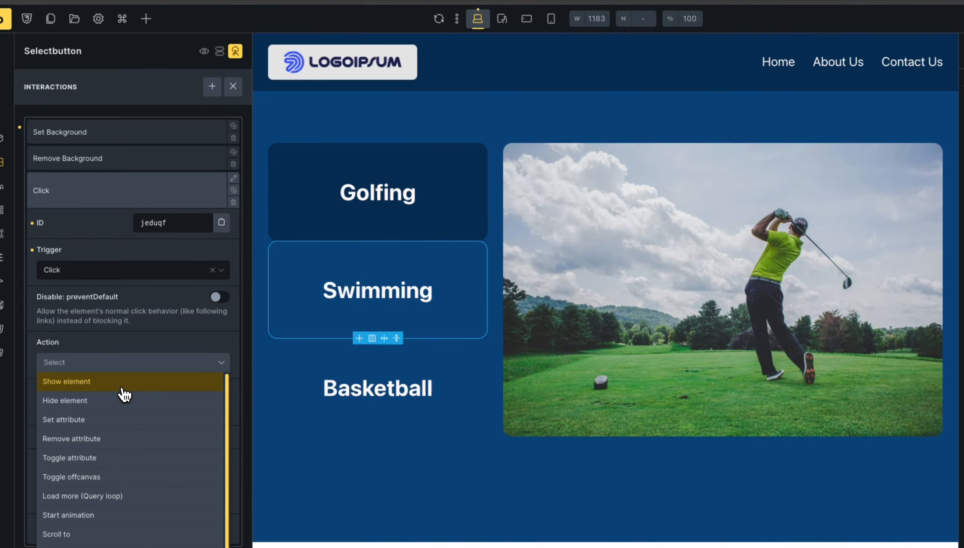
pyautogui.click(123, 383)
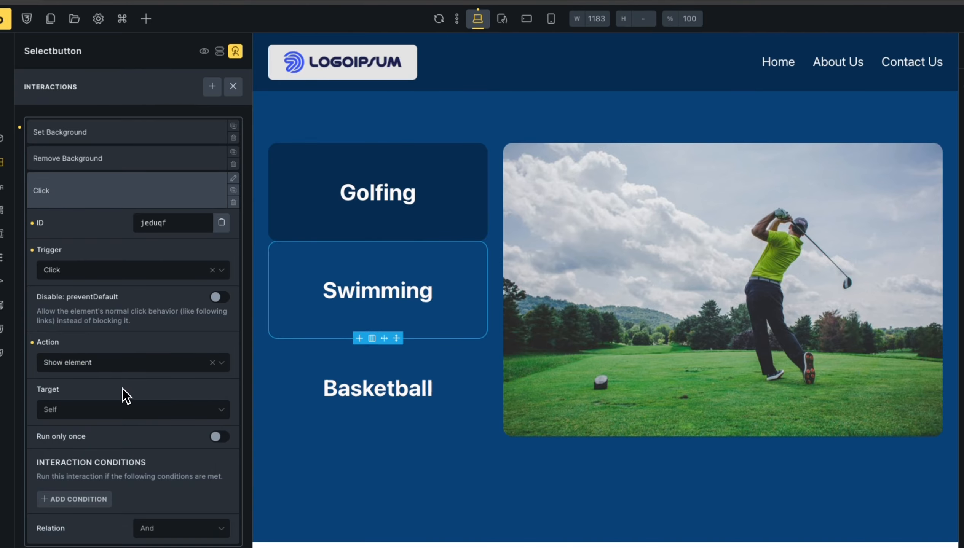
pyautogui.click(134, 413)
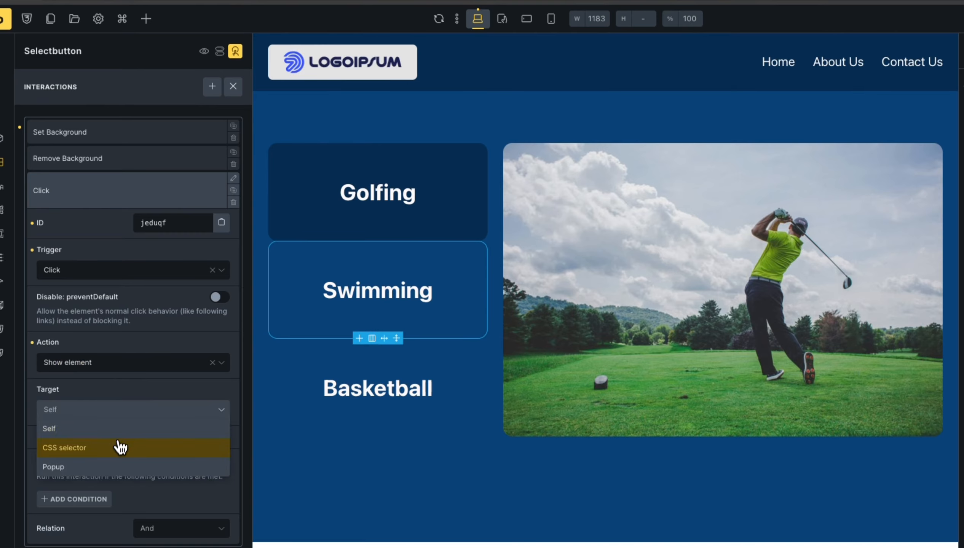
pyautogui.click(113, 459)
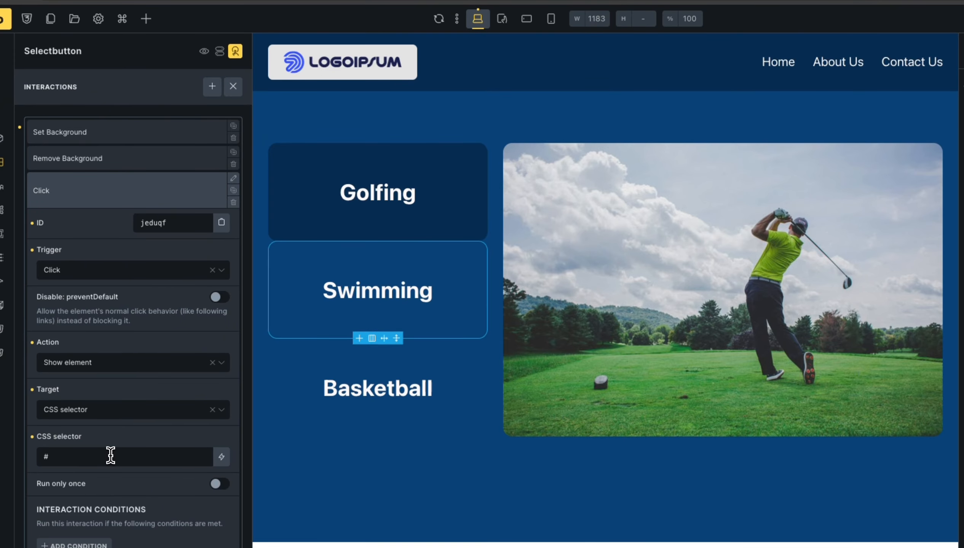
pyautogui.write('#')
pyautogui.write('swimmingimage')
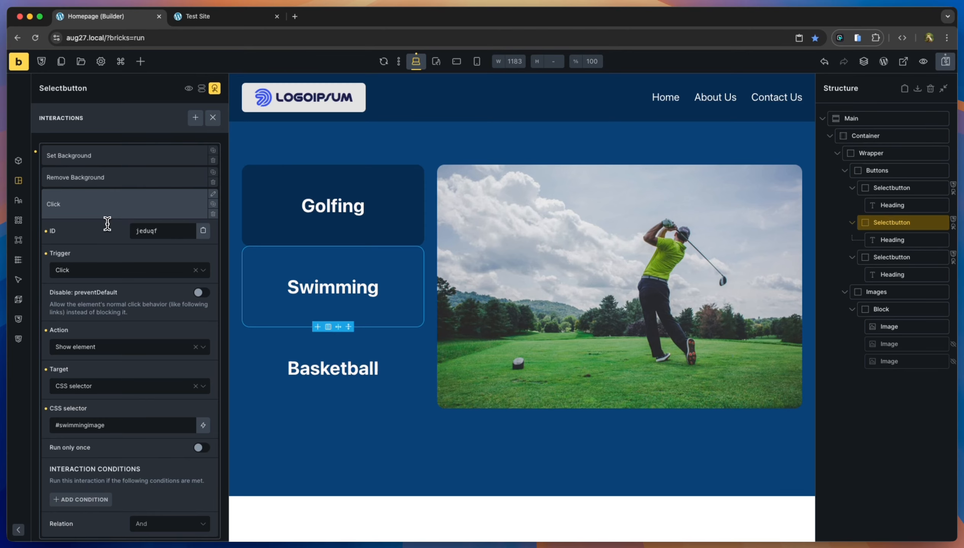
# Save, verify in Test Site that Swimming reveals the swimming photo, then return to the builder.
pyautogui.click(946, 62)
pyautogui.click(203, 16)
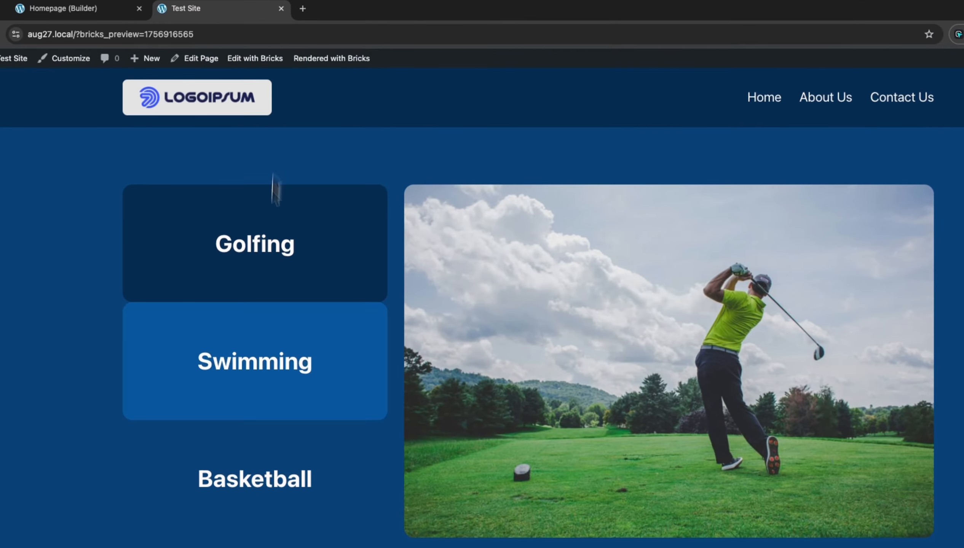
pyautogui.click(349, 365)
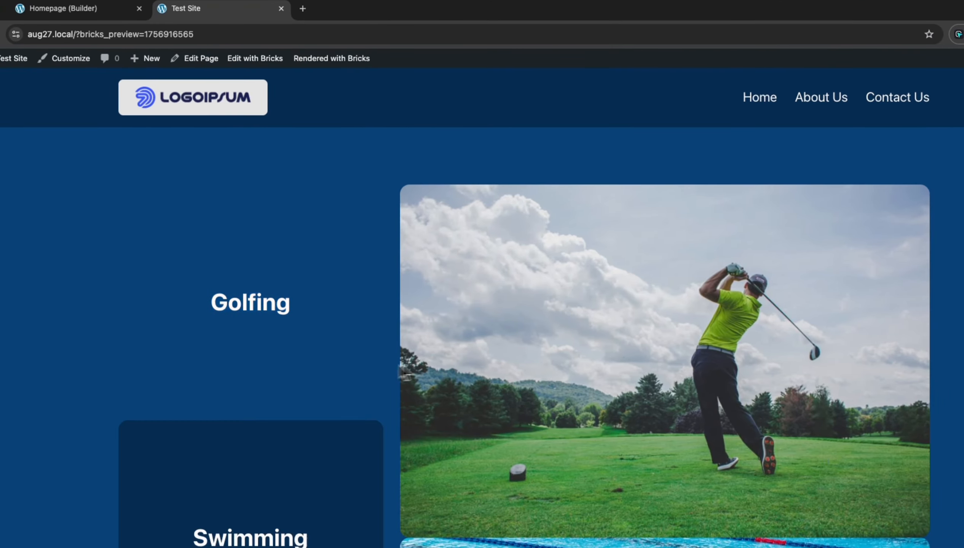
pyautogui.scroll(-7, 491, 367)
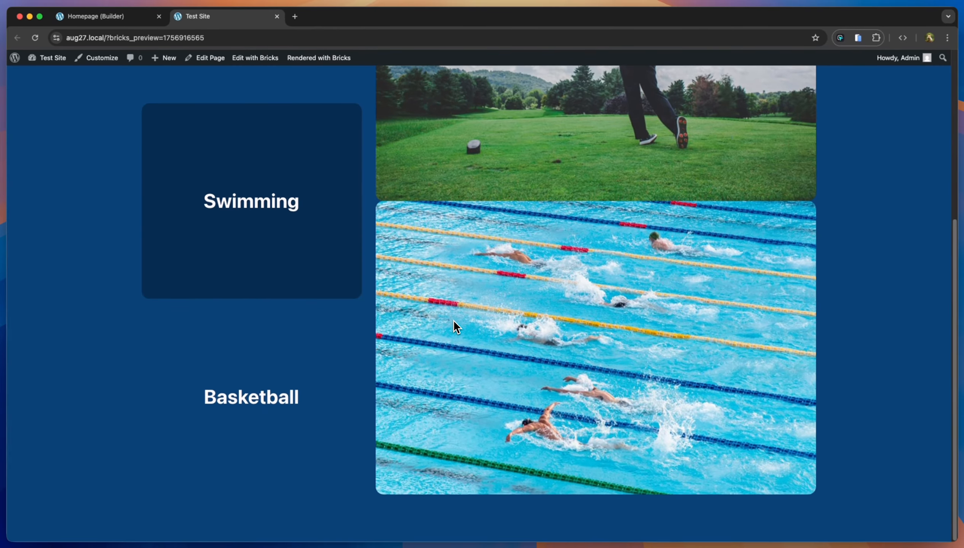
pyautogui.scroll(8, 471, 346)
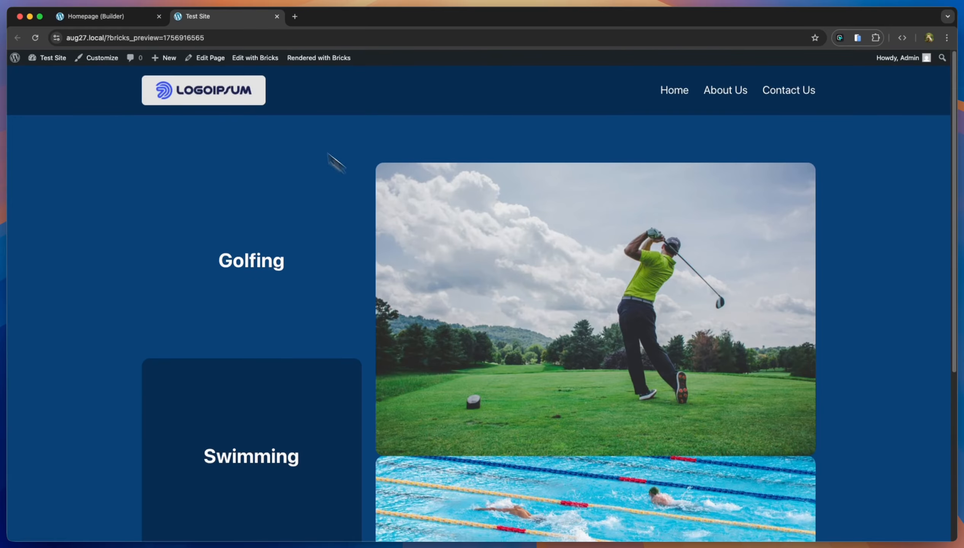
pyautogui.click(134, 18)
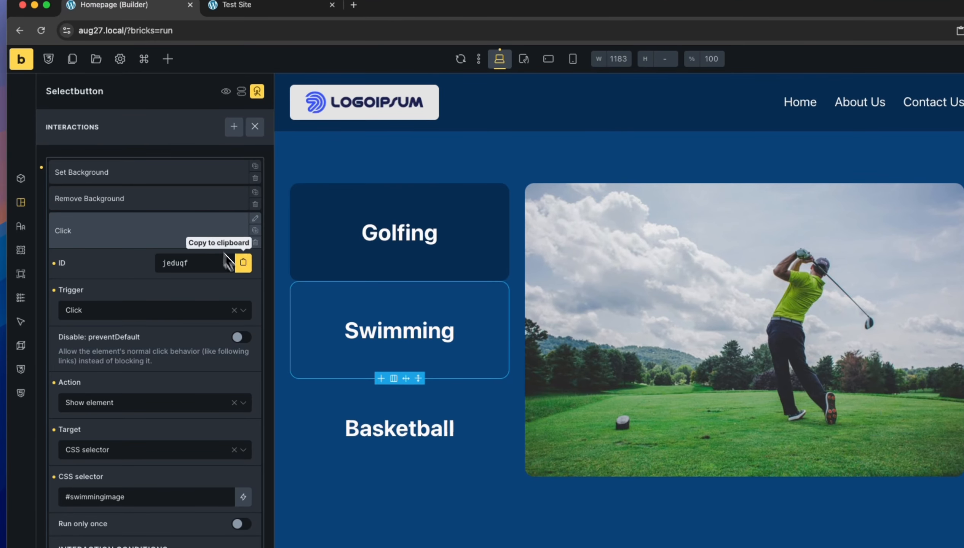
# Duplicate the show-#swimmingimage Click interaction and expand the copy.
pyautogui.click(140, 233)
pyautogui.click(139, 232)
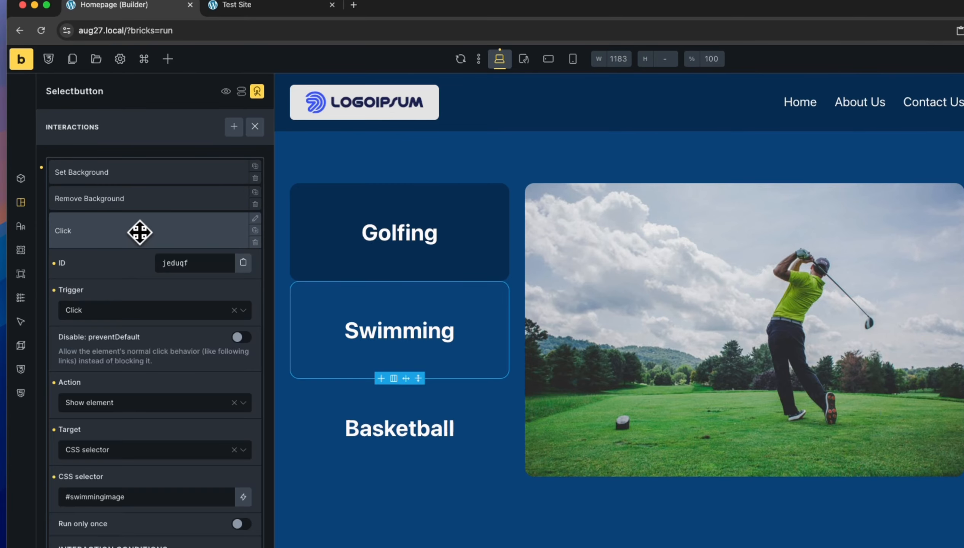
pyautogui.click(256, 231)
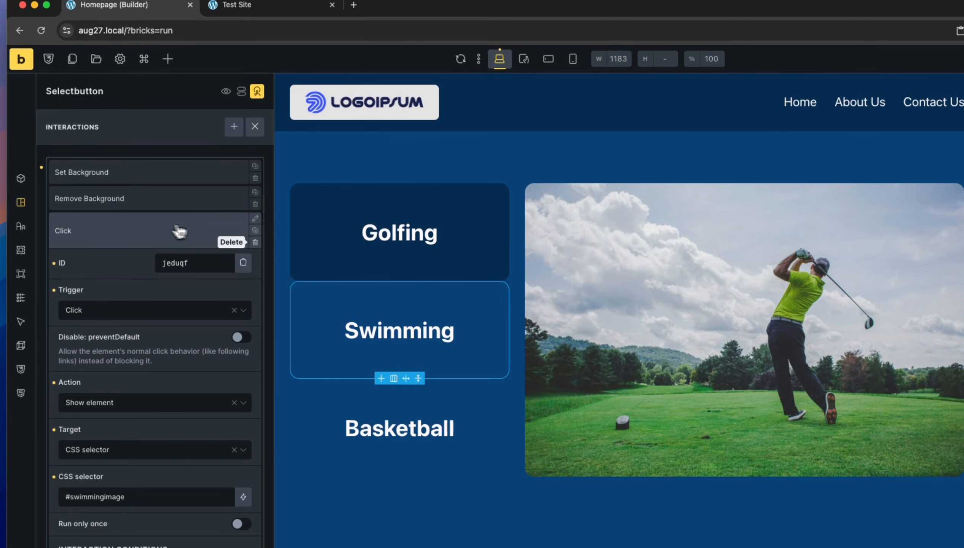
pyautogui.click(156, 229)
pyautogui.click(146, 244)
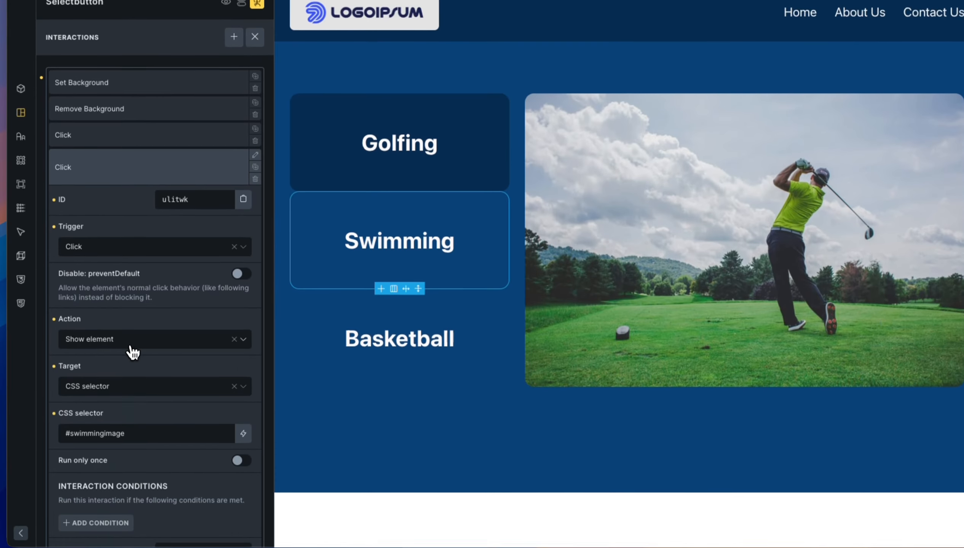
# Change the copied interaction's action to Hide element with selector #golfimage.
pyautogui.click(131, 431)
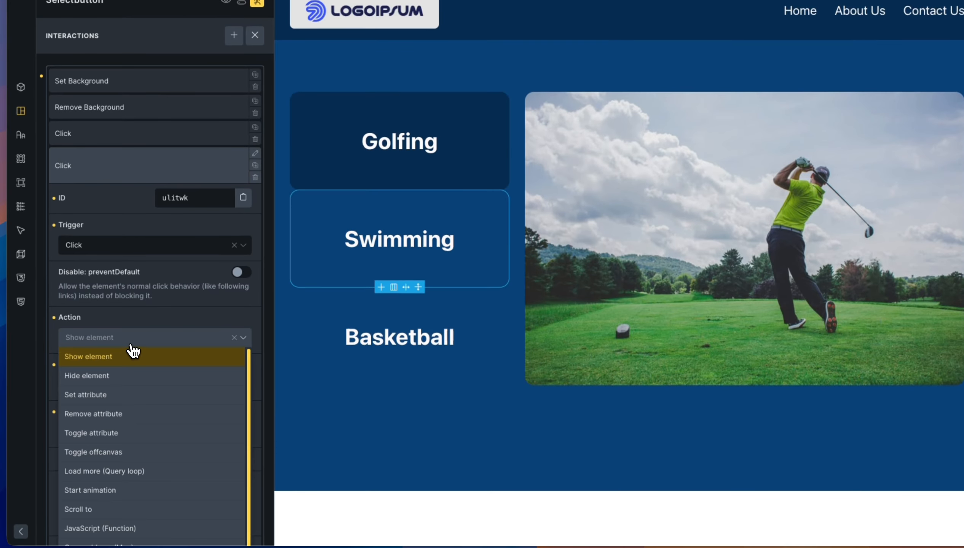
pyautogui.click(119, 380)
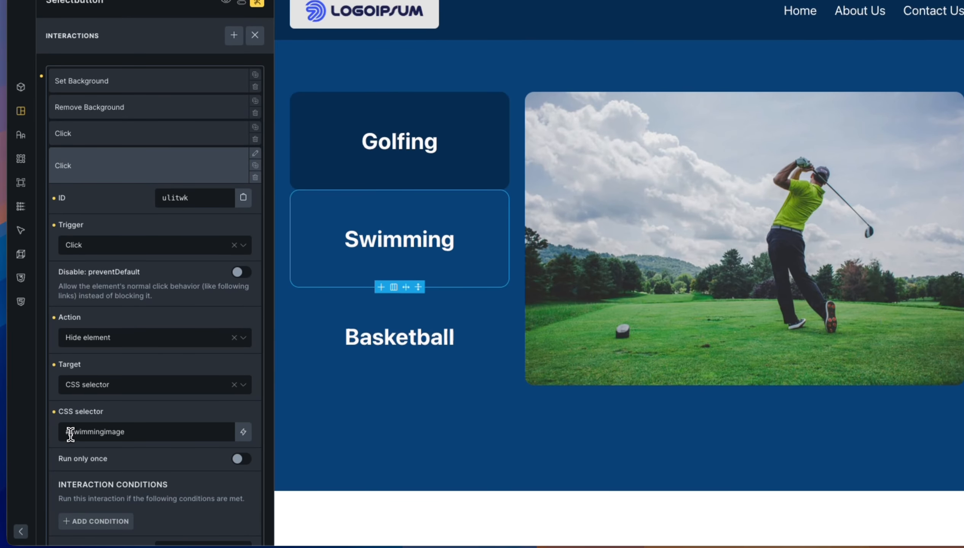
pyautogui.moveTo(71, 432); pyautogui.dragTo(102, 436)
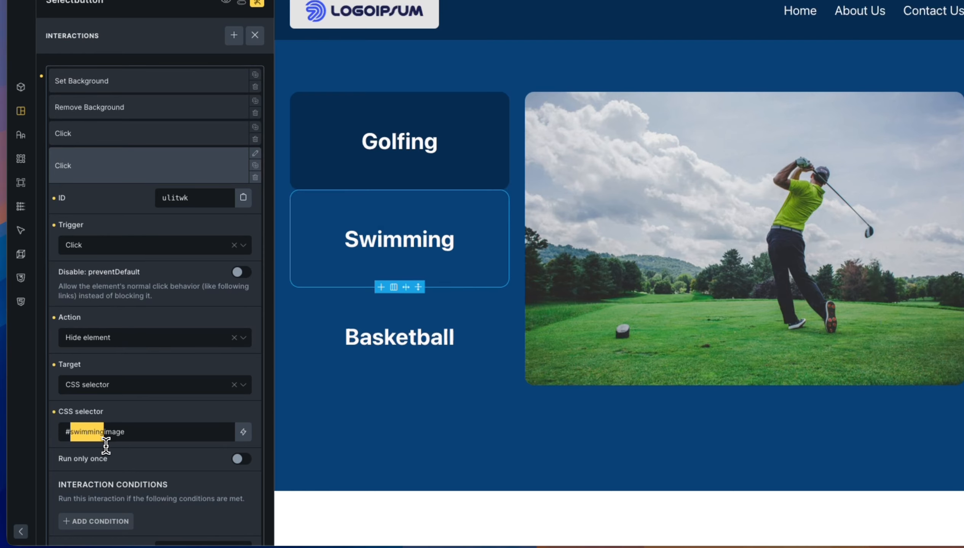
pyautogui.write('gold')
pyautogui.press('BackSpace')
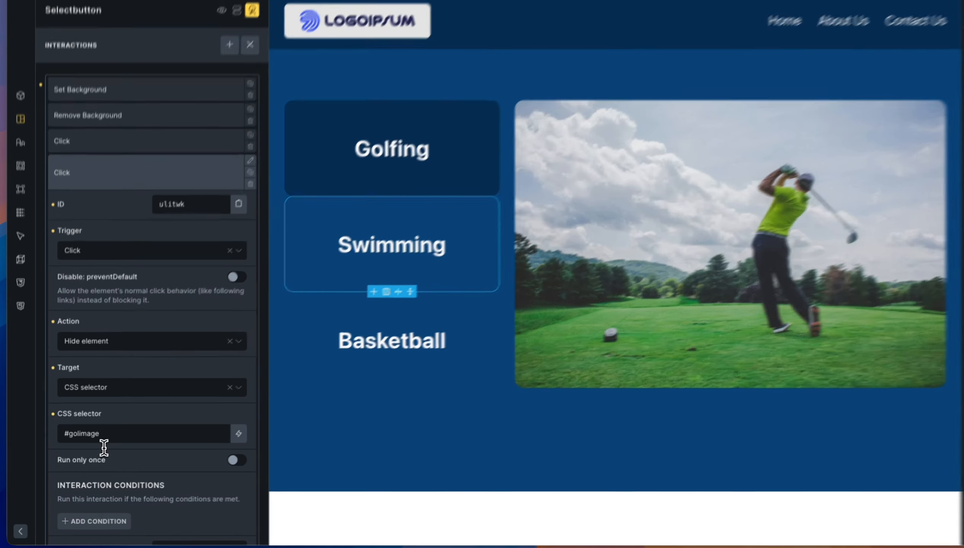
pyautogui.write('f')
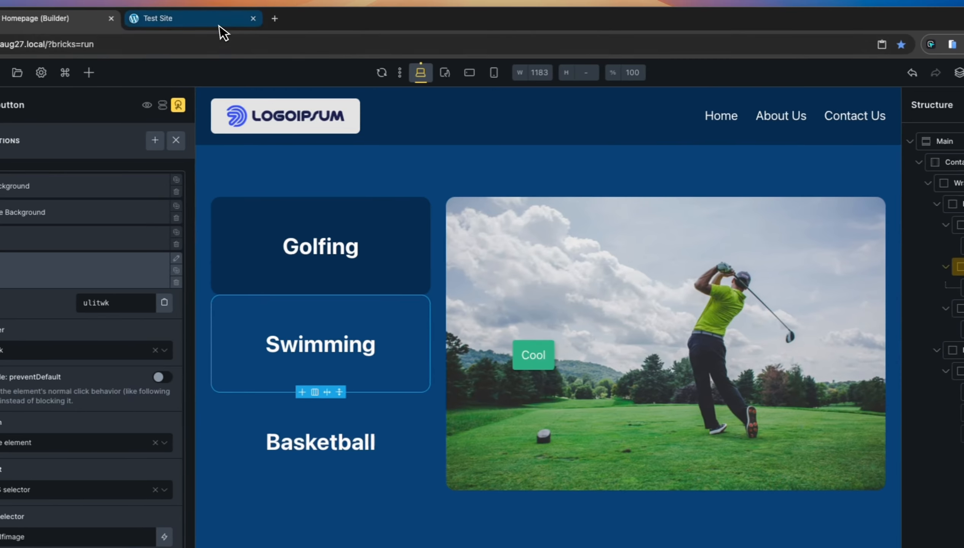
# On the Test Site preview, try Swimming, Golfing, then Swimming to confirm the photos swap, then return to the builder.
pyautogui.click(118, 23)
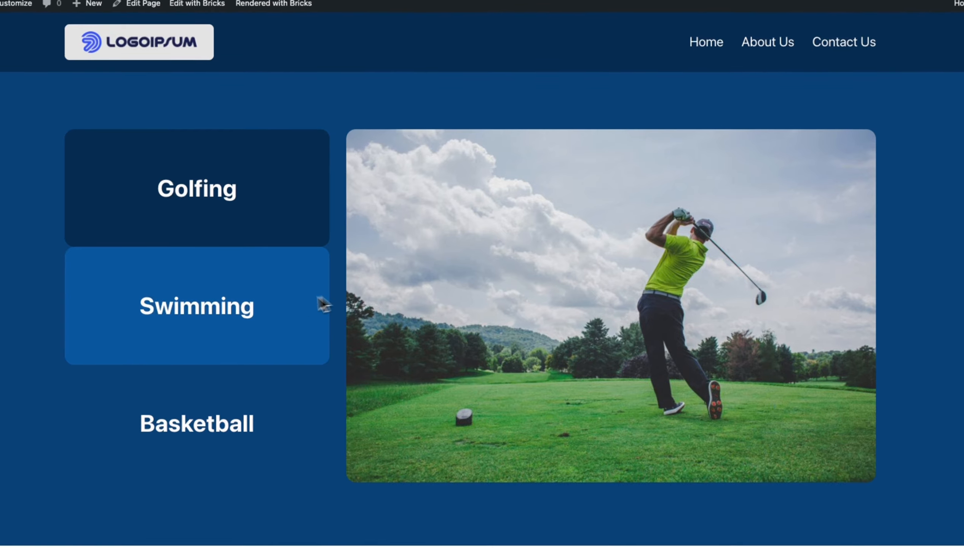
pyautogui.click(286, 306)
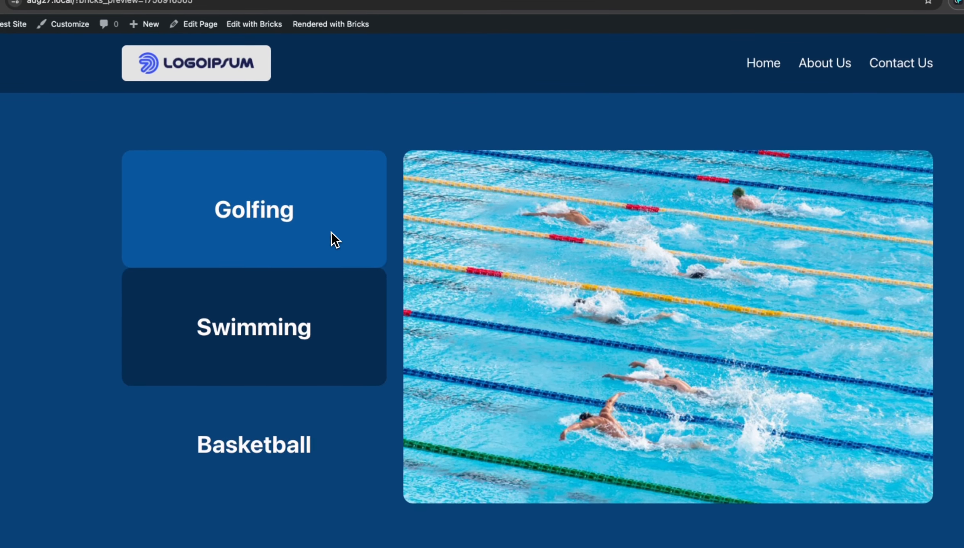
pyautogui.click(284, 227)
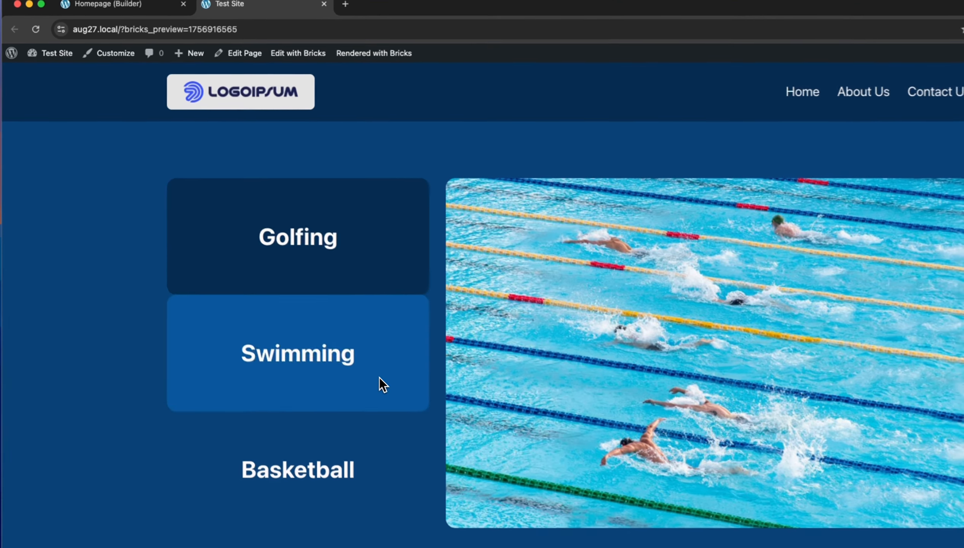
pyautogui.click(323, 329)
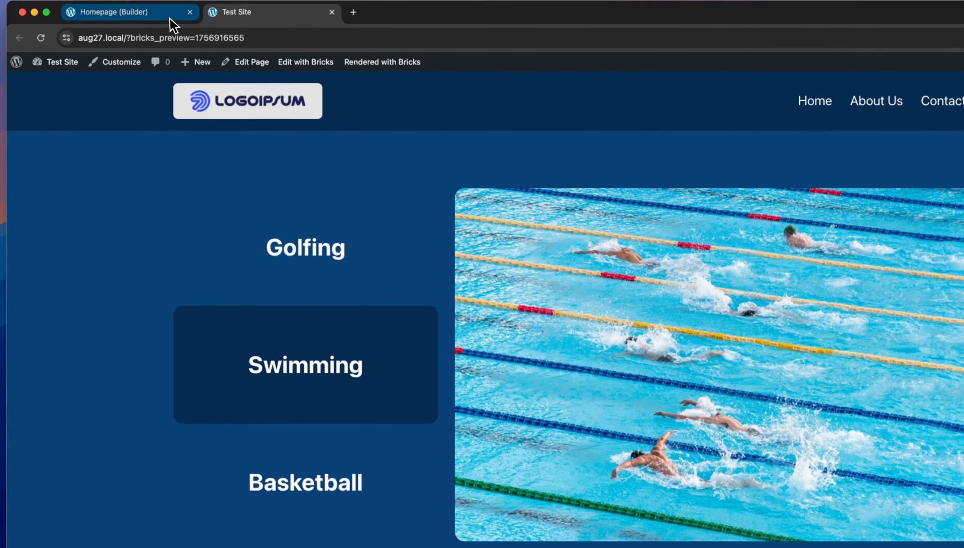
pyautogui.click(164, 9)
# Add a Click interaction to the Golfing button that shows the element with CSS selector #golfimage.
pyautogui.click(340, 258)
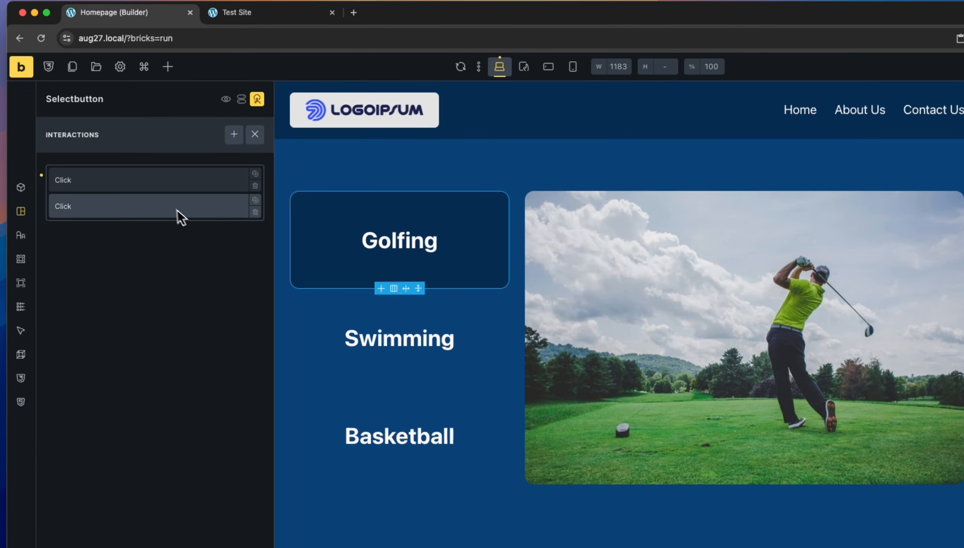
pyautogui.click(231, 136)
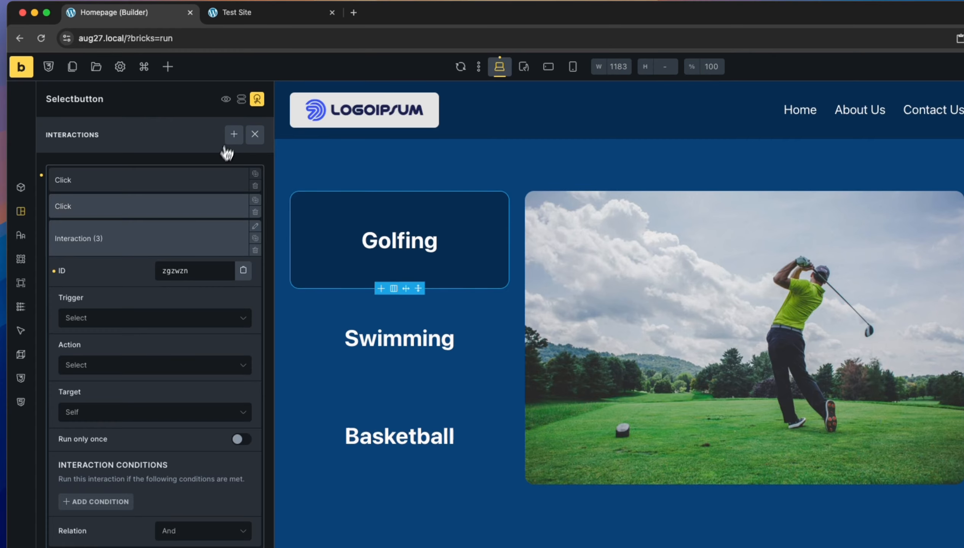
pyautogui.click(126, 323)
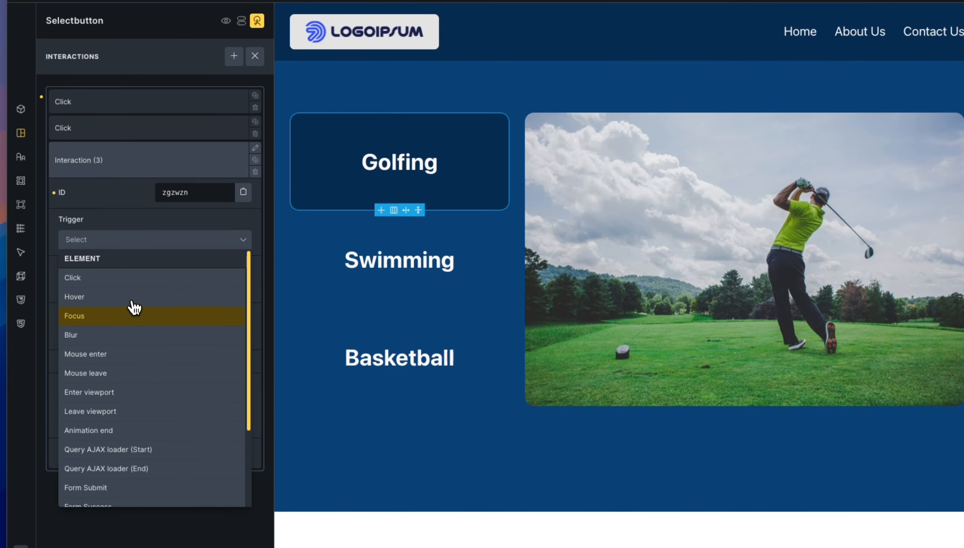
pyautogui.click(153, 280)
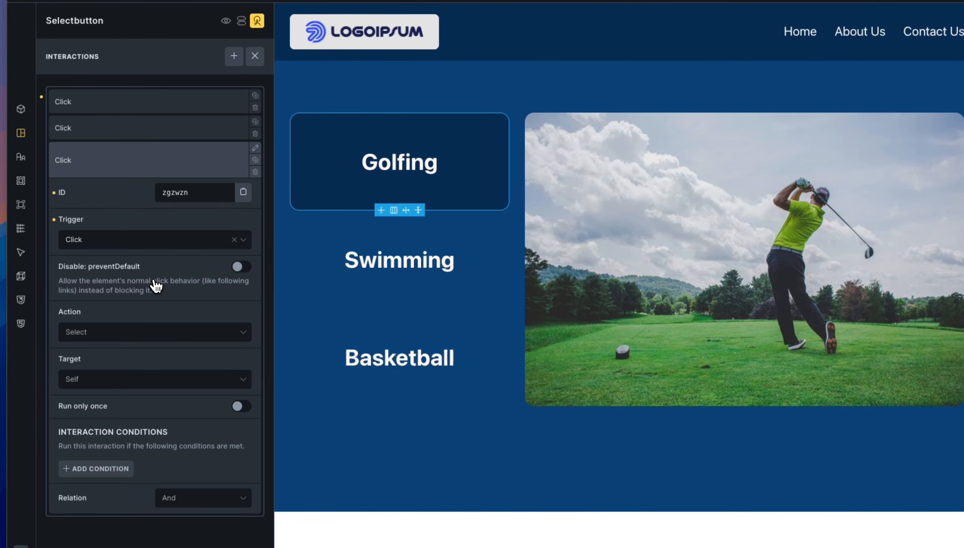
pyautogui.click(153, 333)
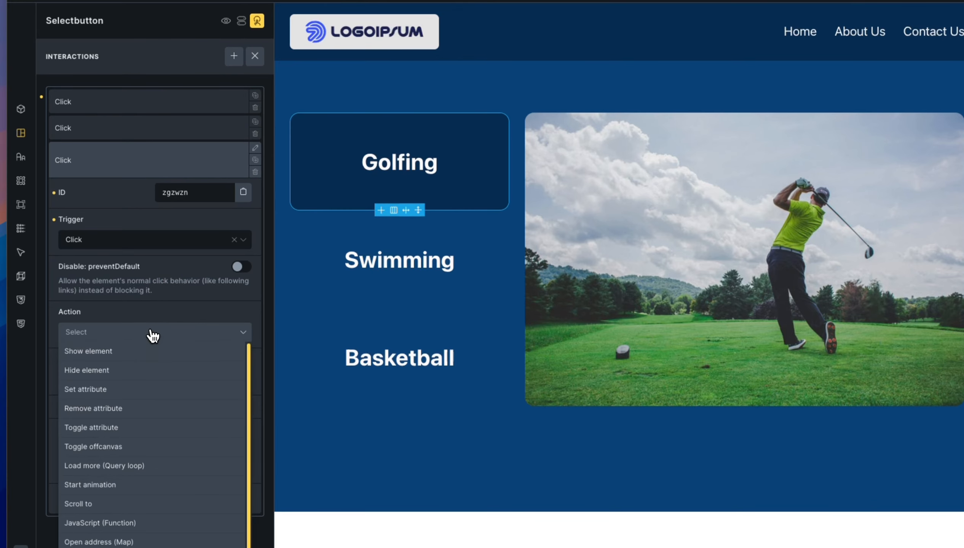
pyautogui.click(132, 354)
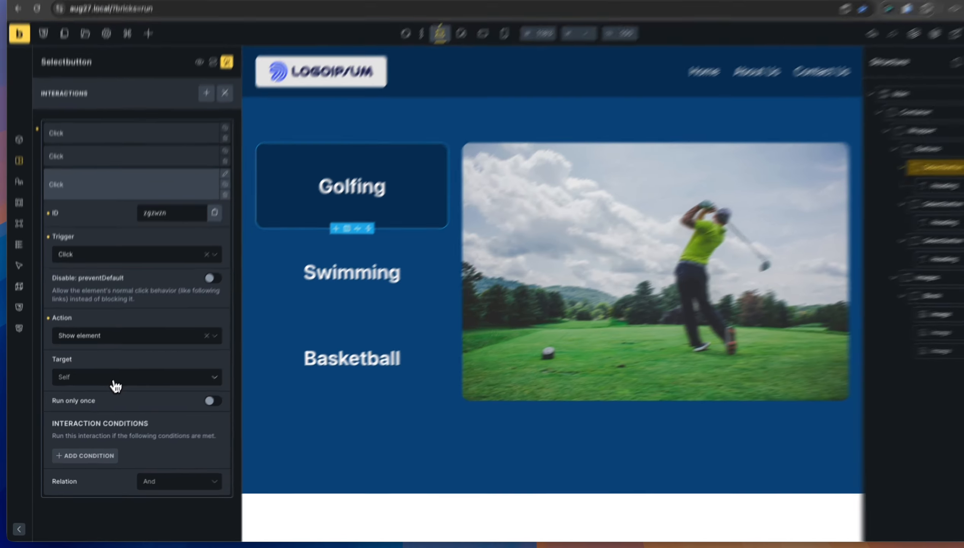
pyautogui.click(108, 387)
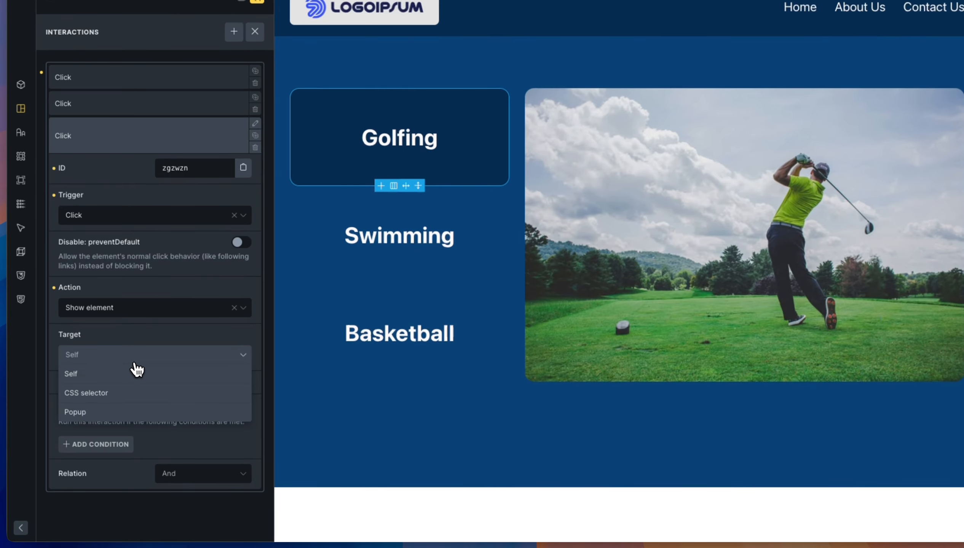
pyautogui.click(127, 394)
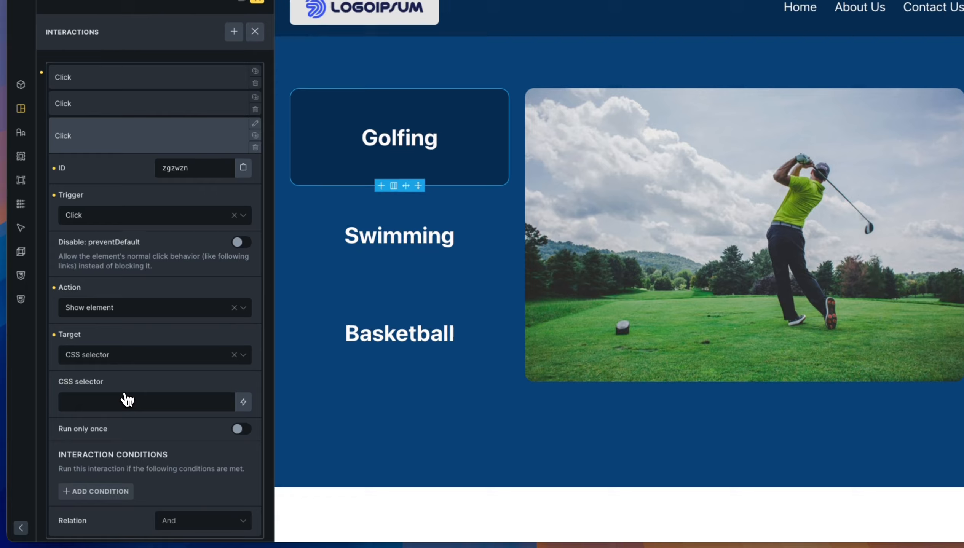
pyautogui.click(140, 402)
pyautogui.write('#golfimage')
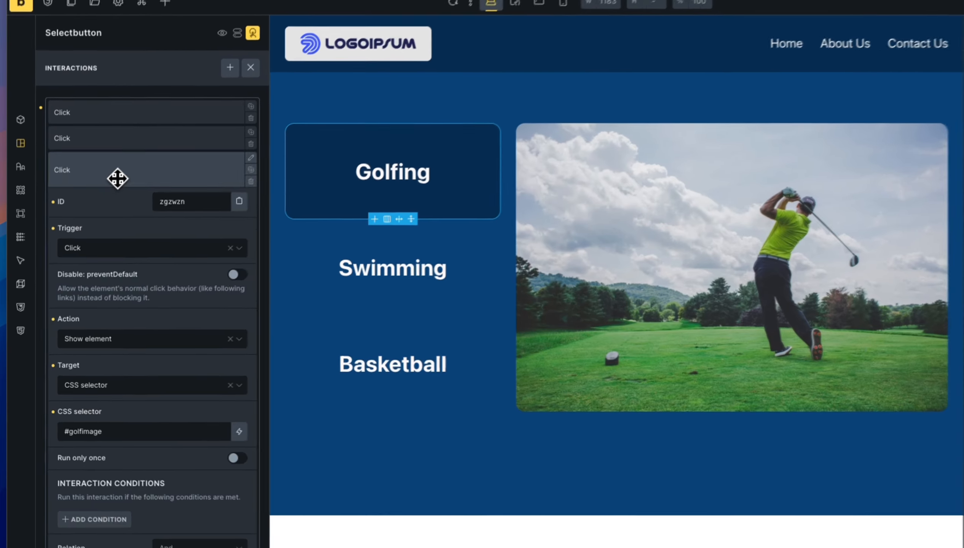
pyautogui.click(99, 208)
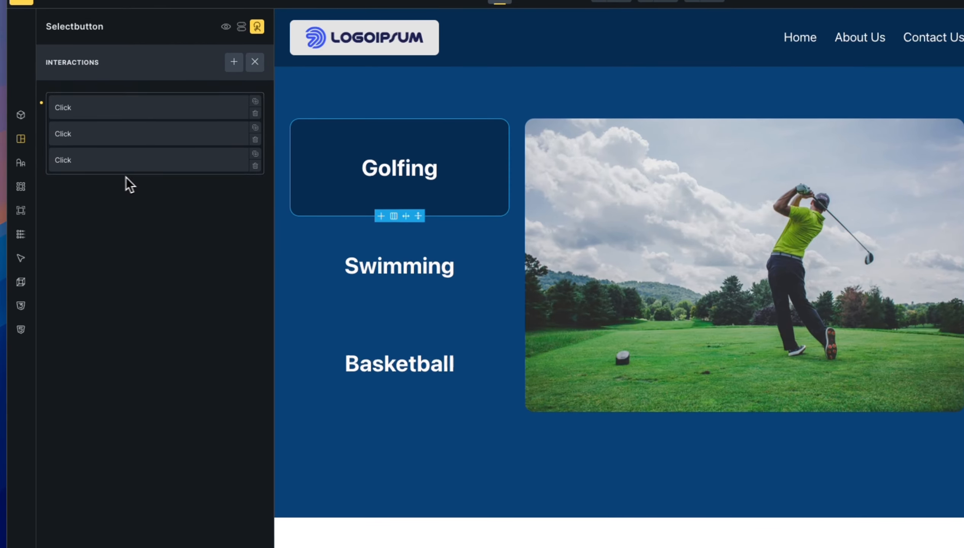
# Duplicate that interaction and change the copy to Hide element targeting #swimmingimage.
pyautogui.click(255, 154)
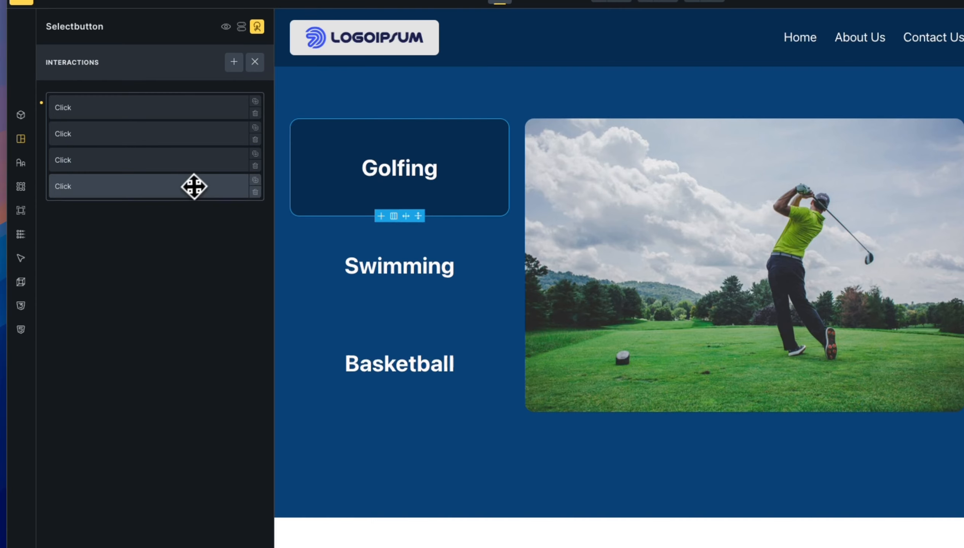
pyautogui.click(191, 188)
pyautogui.click(118, 364)
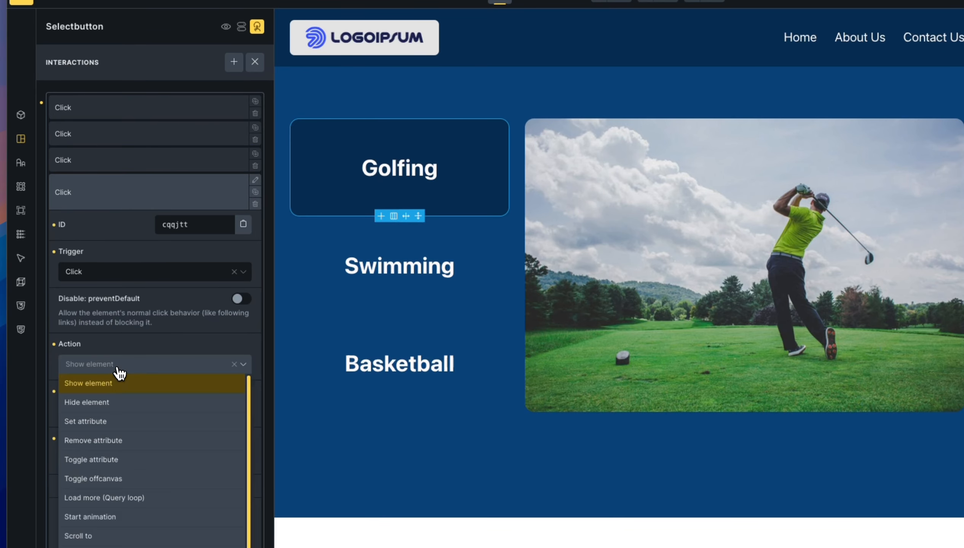
pyautogui.click(118, 406)
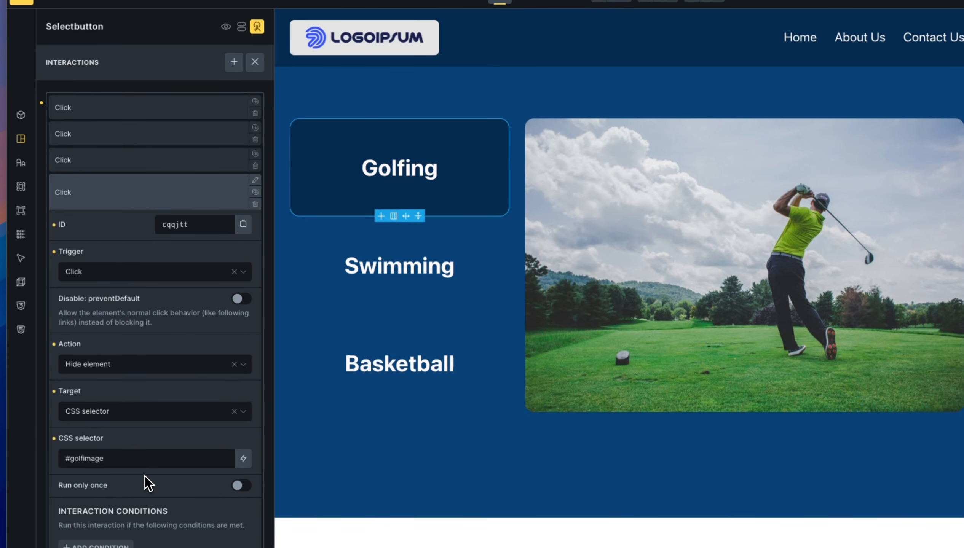
pyautogui.scroll(-1, 145, 476)
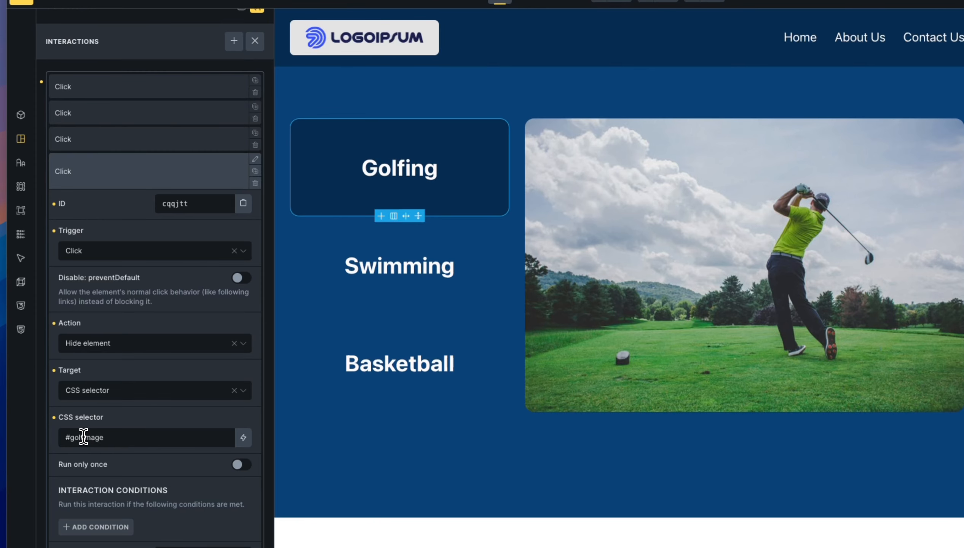
pyautogui.moveTo(83, 437); pyautogui.dragTo(71, 437)
pyautogui.write('swimming')
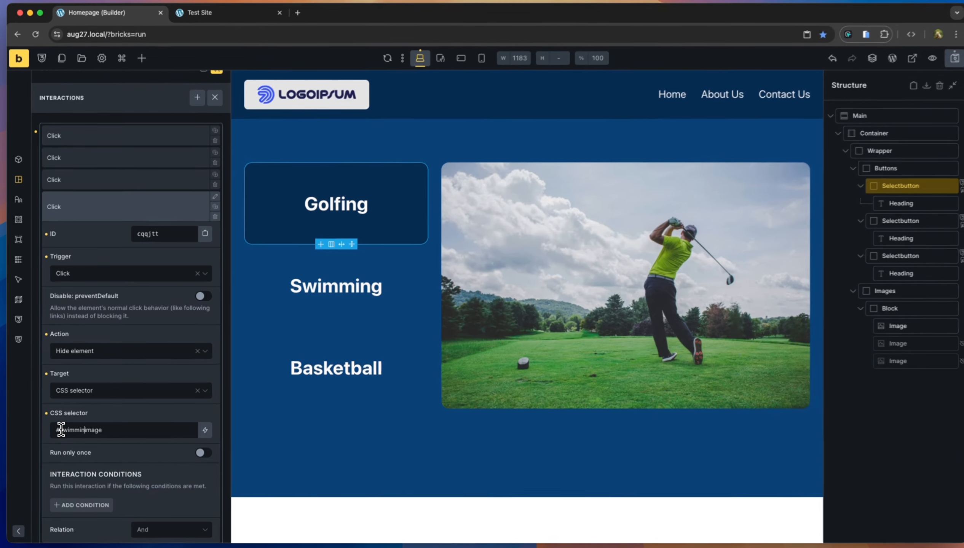
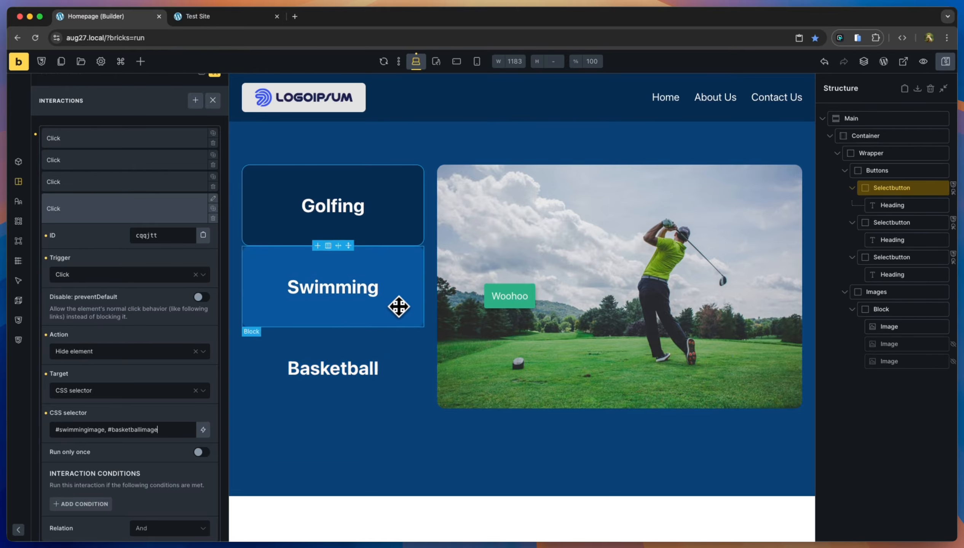
# Add a Click interaction to the Basketball button that shows #basketballimage.
pyautogui.click(401, 344)
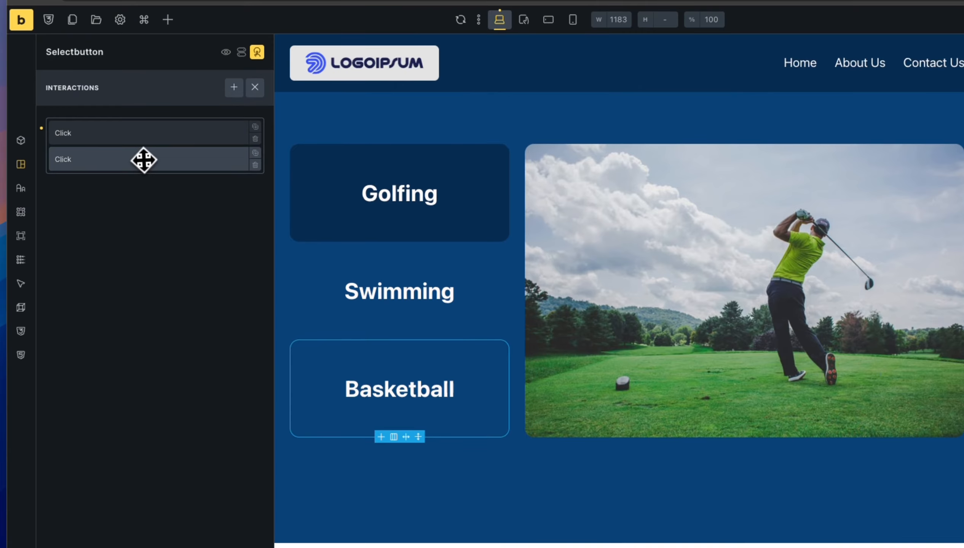
pyautogui.click(234, 88)
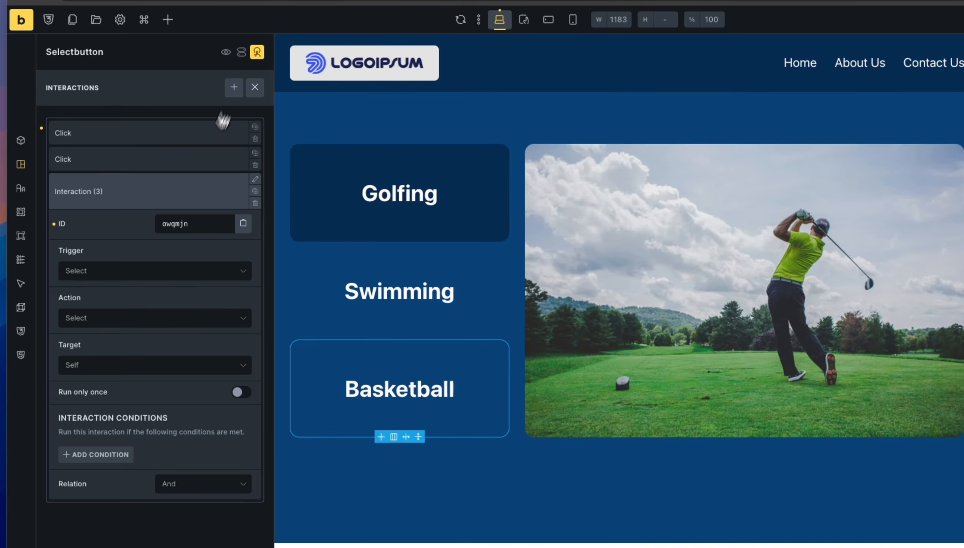
pyautogui.click(149, 282)
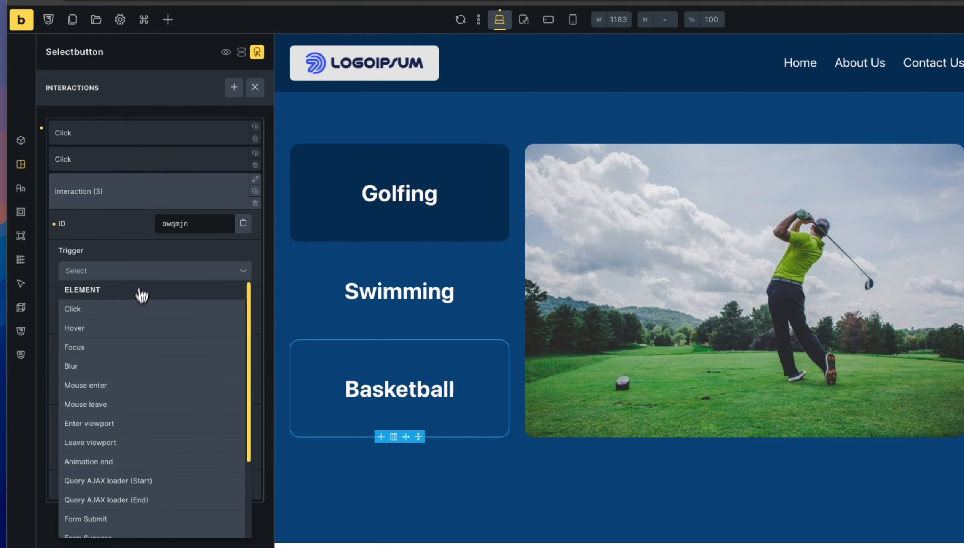
pyautogui.click(134, 316)
pyautogui.click(135, 372)
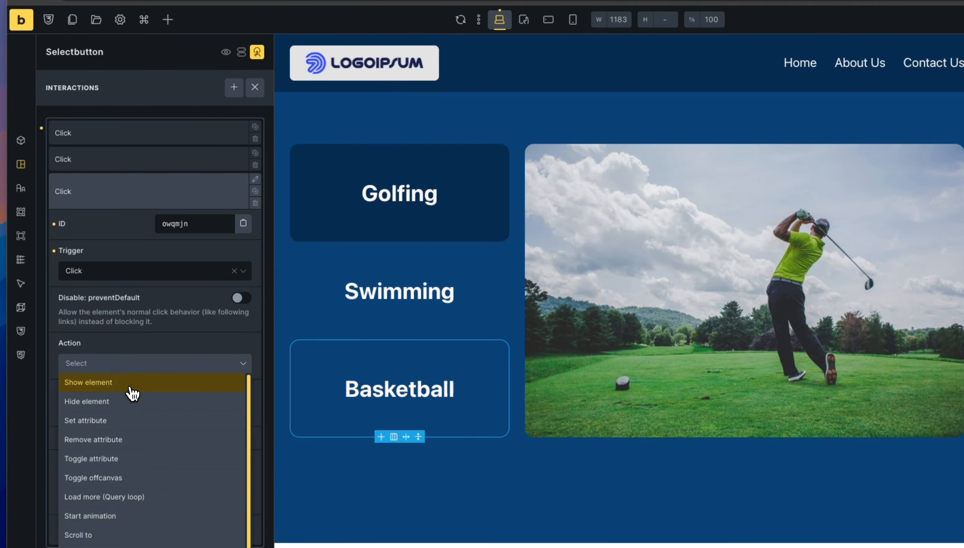
pyautogui.click(129, 386)
pyautogui.click(119, 415)
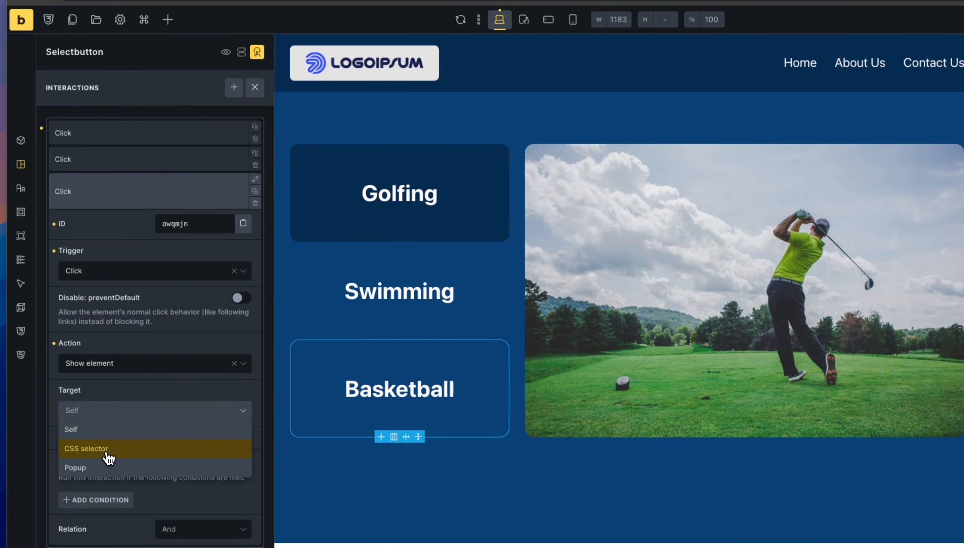
pyautogui.click(108, 455)
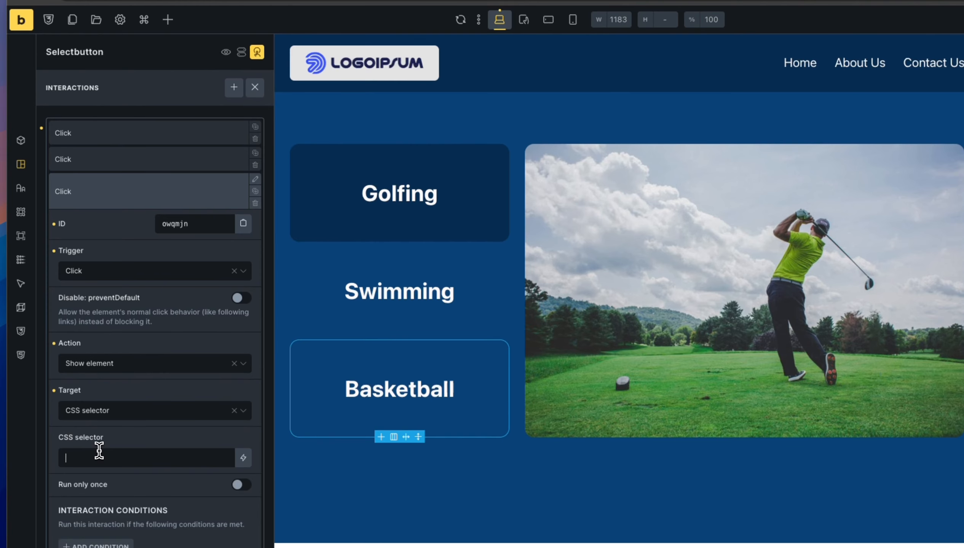
pyautogui.write('#bas')
pyautogui.write('ketballim')
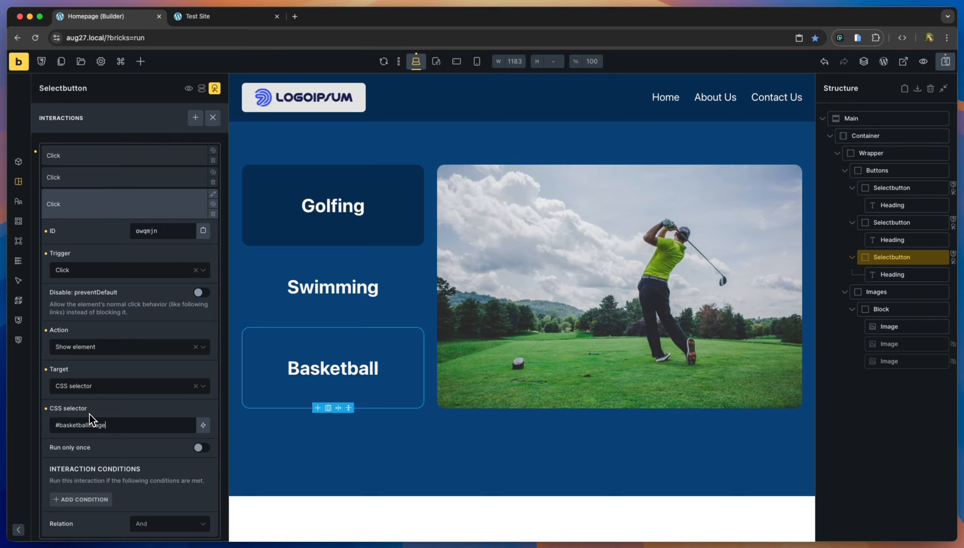
pyautogui.write('age')
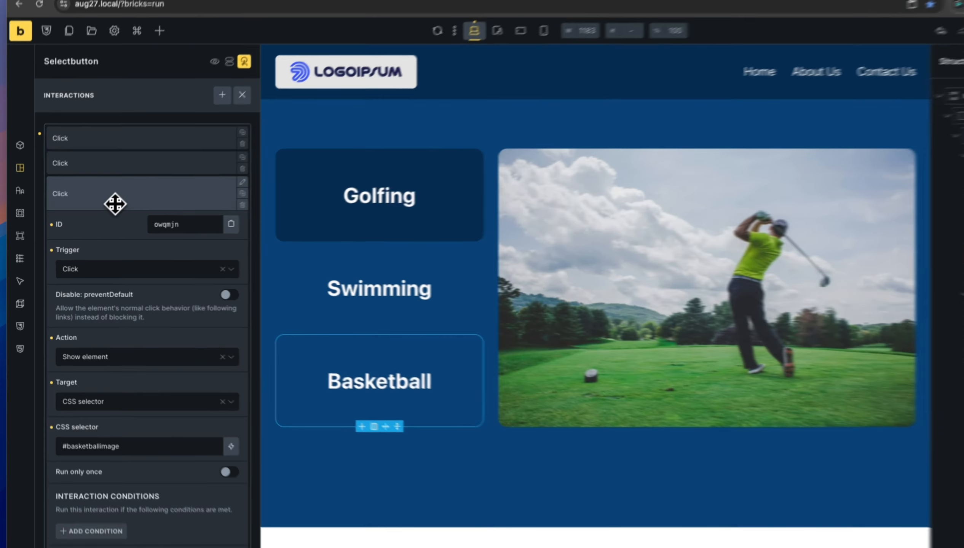
pyautogui.click(102, 212)
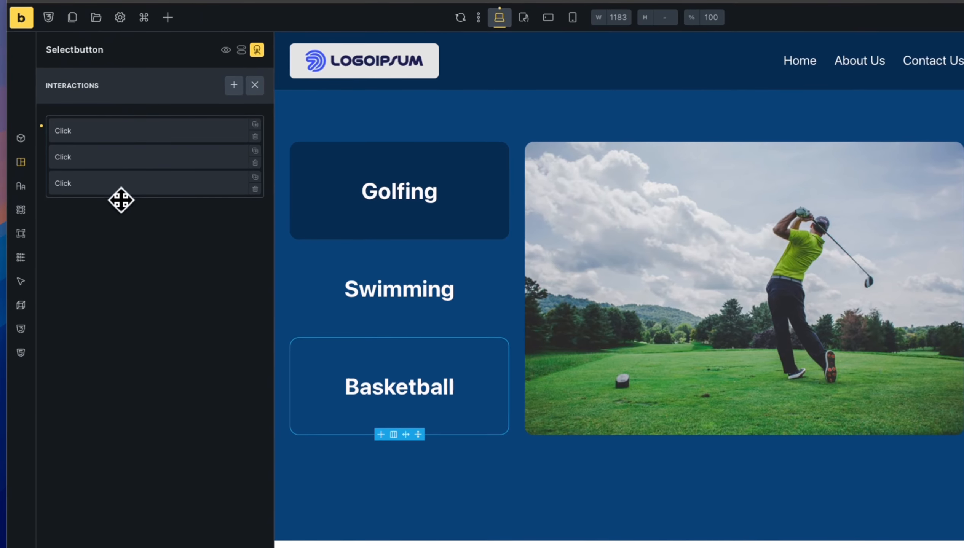
# Add a second Click interaction hiding #golfimage, #swimmingimage, then save the page.
pyautogui.click(233, 85)
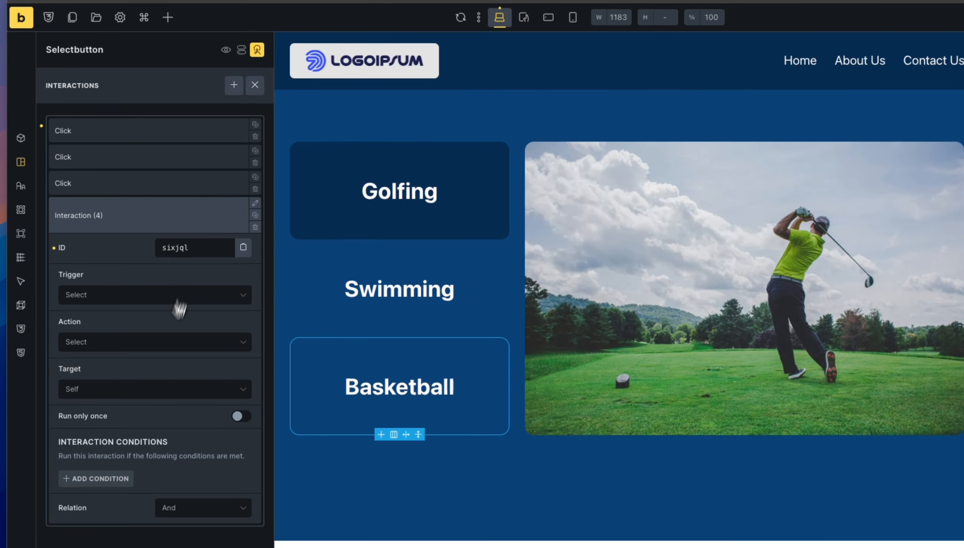
pyautogui.click(122, 302)
pyautogui.click(120, 334)
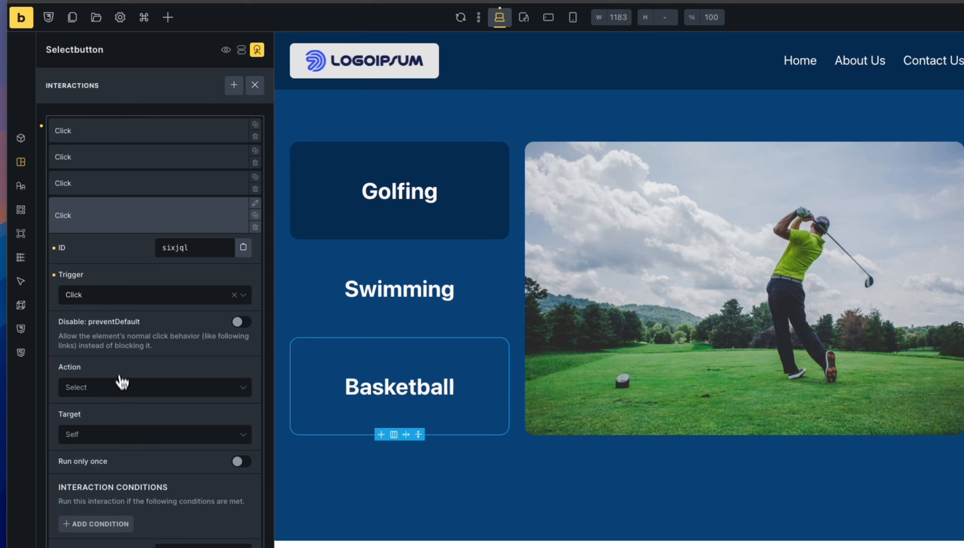
pyautogui.click(123, 384)
pyautogui.click(118, 427)
pyautogui.click(117, 444)
pyautogui.click(111, 475)
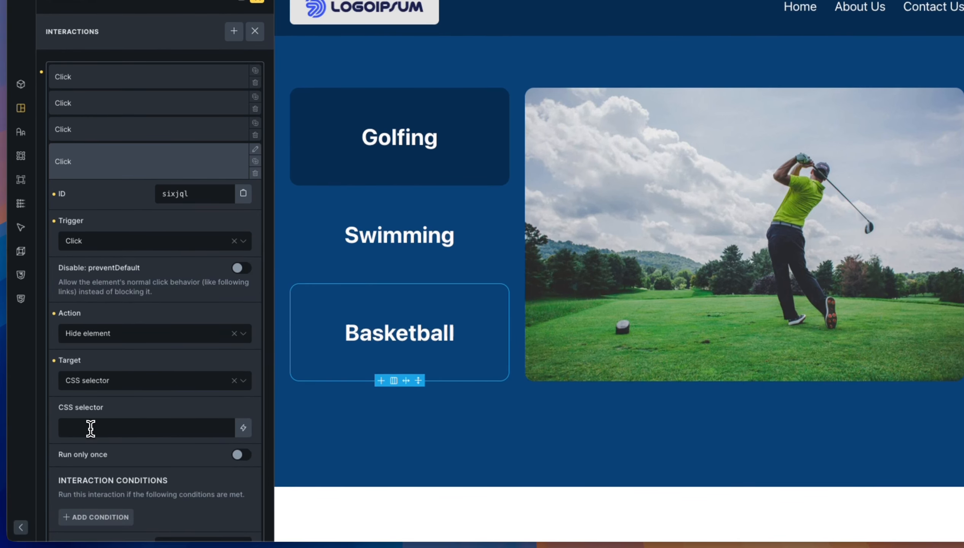
pyautogui.write('#golfi')
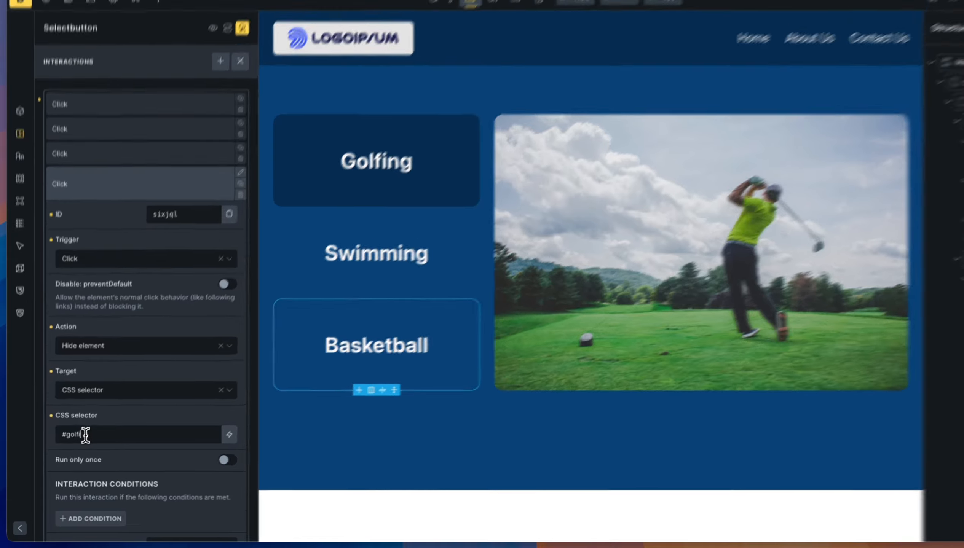
pyautogui.write('mage')
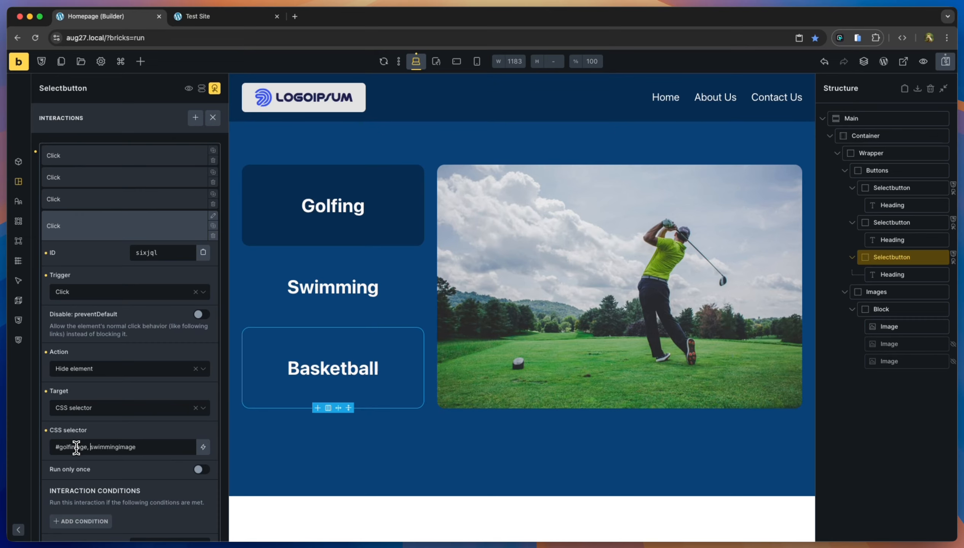
pyautogui.write('#')
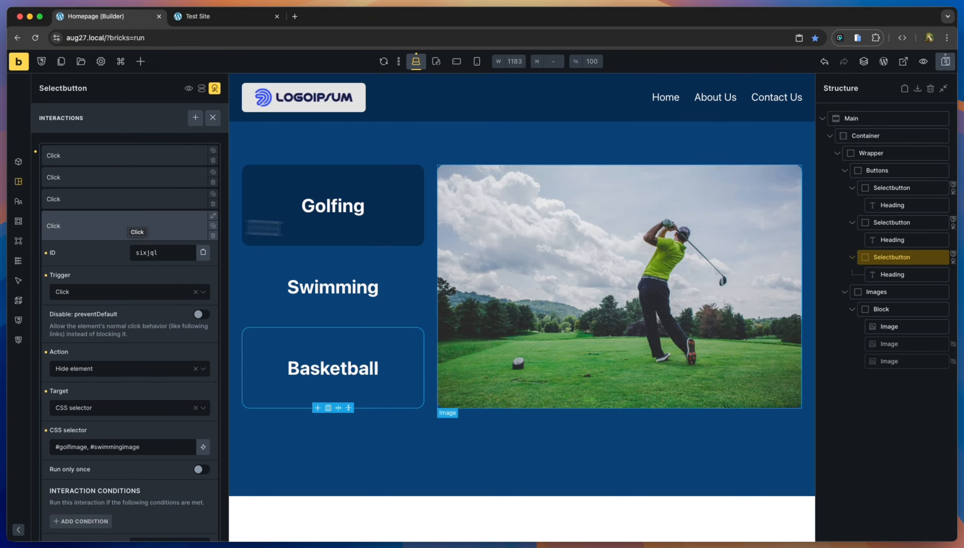
pyautogui.click(946, 63)
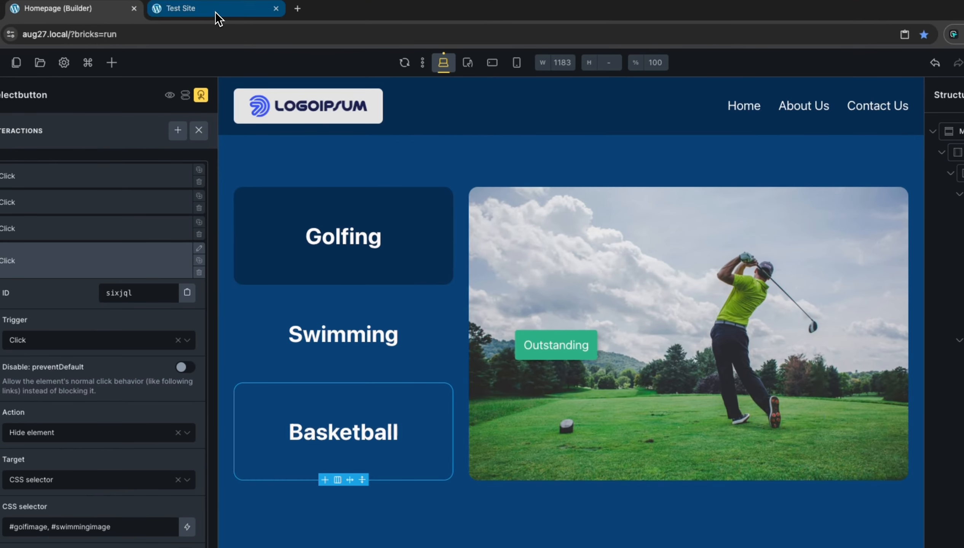
# Test Basketball, Swimming and Golfing on the Test Site preview, then select the Swimming button in the builder.
pyautogui.click(216, 13)
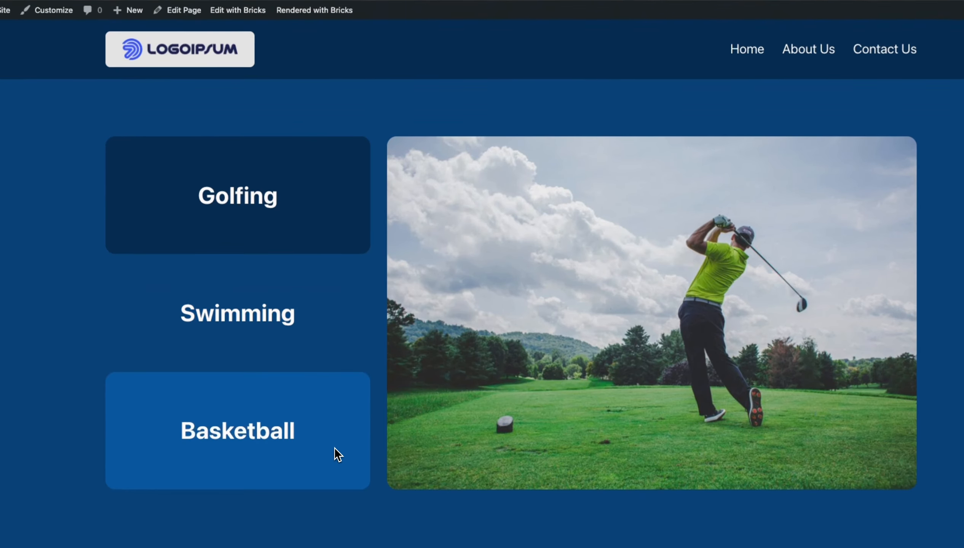
pyautogui.click(347, 496)
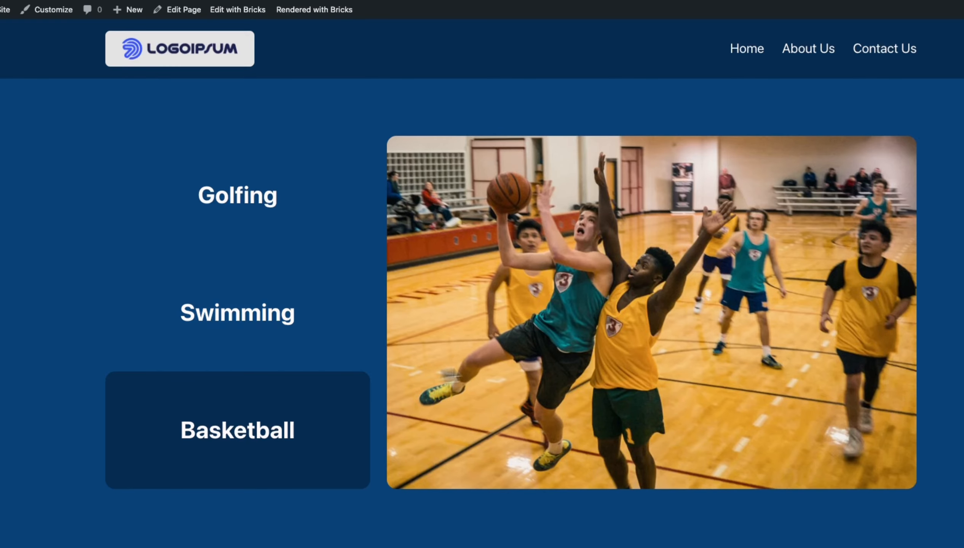
pyautogui.click(348, 329)
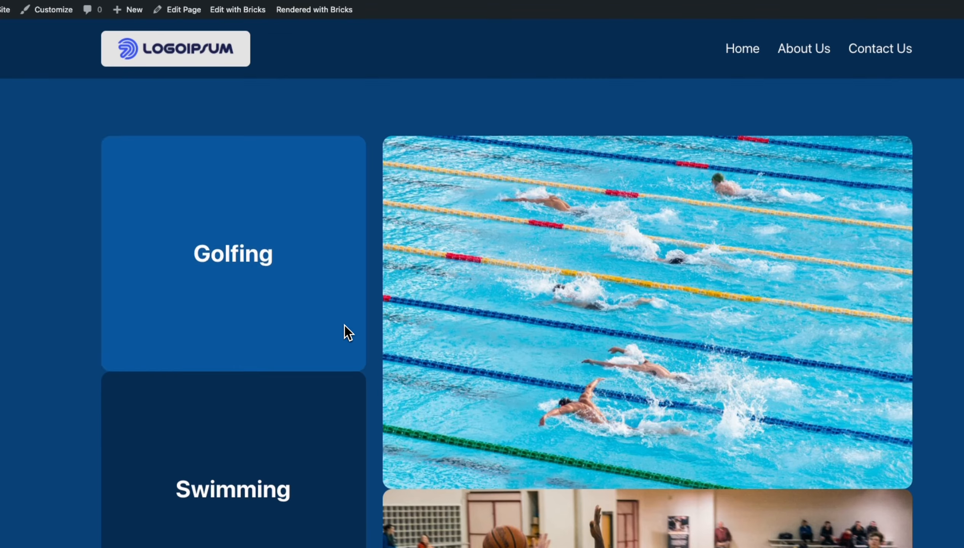
pyautogui.click(335, 265)
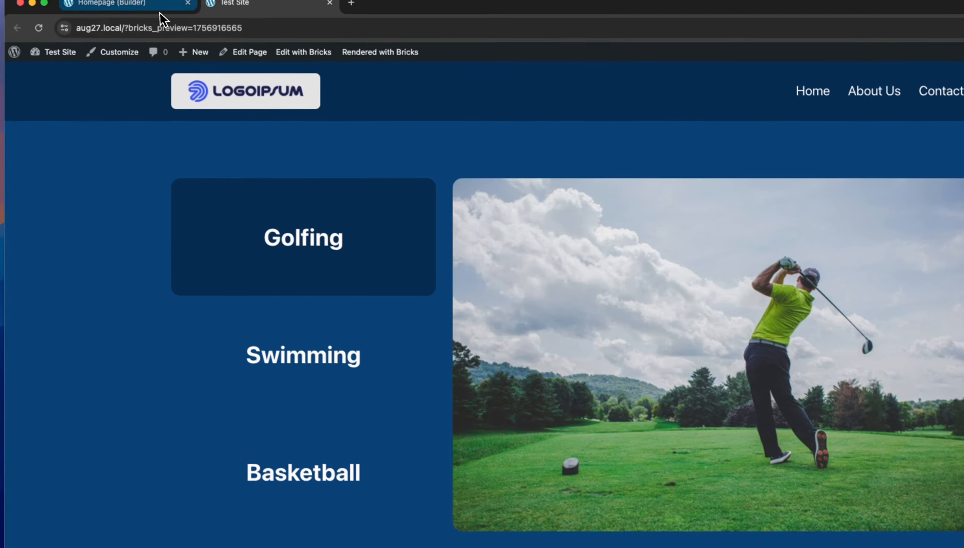
pyautogui.click(160, 12)
pyautogui.click(324, 342)
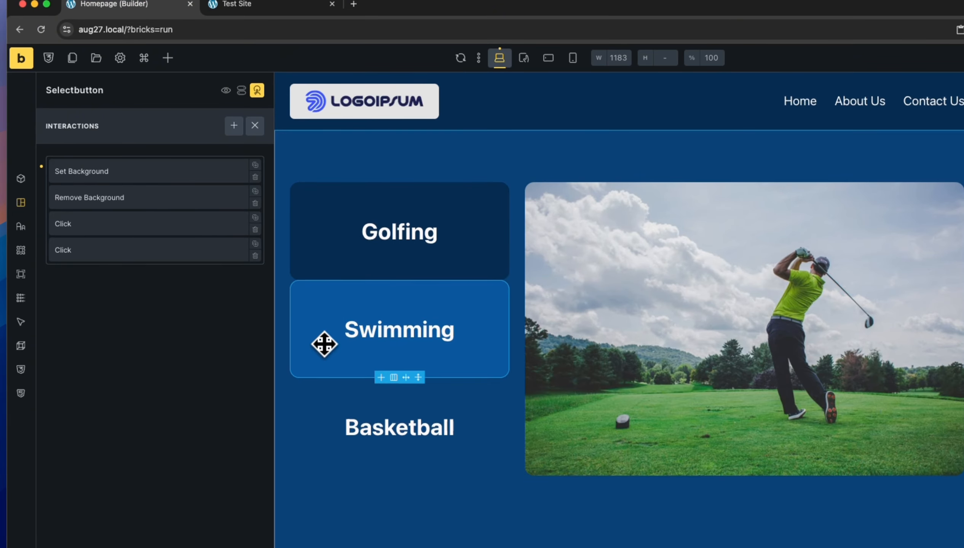
# Append ', #basketballimage' to the Swimming button's Hide element selector and save.
pyautogui.click(168, 252)
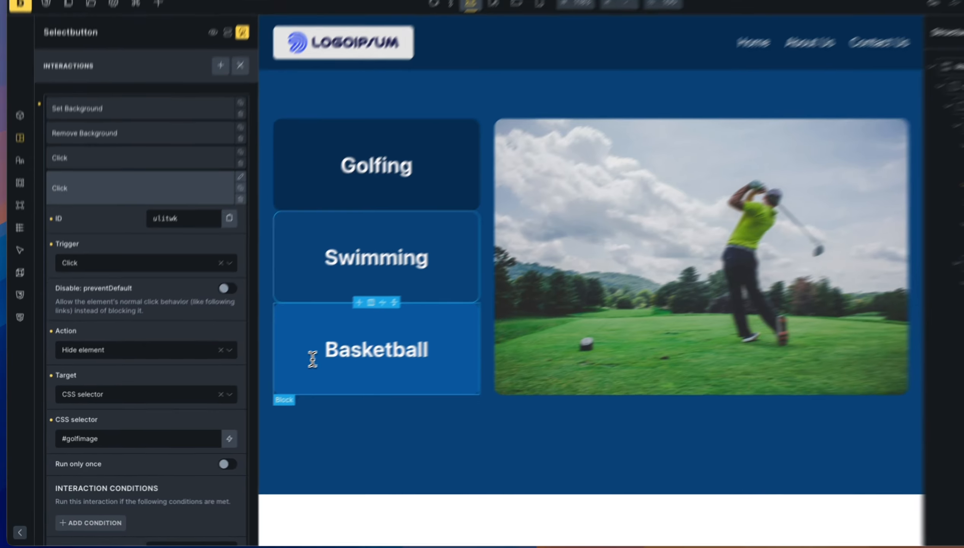
pyautogui.click(156, 434)
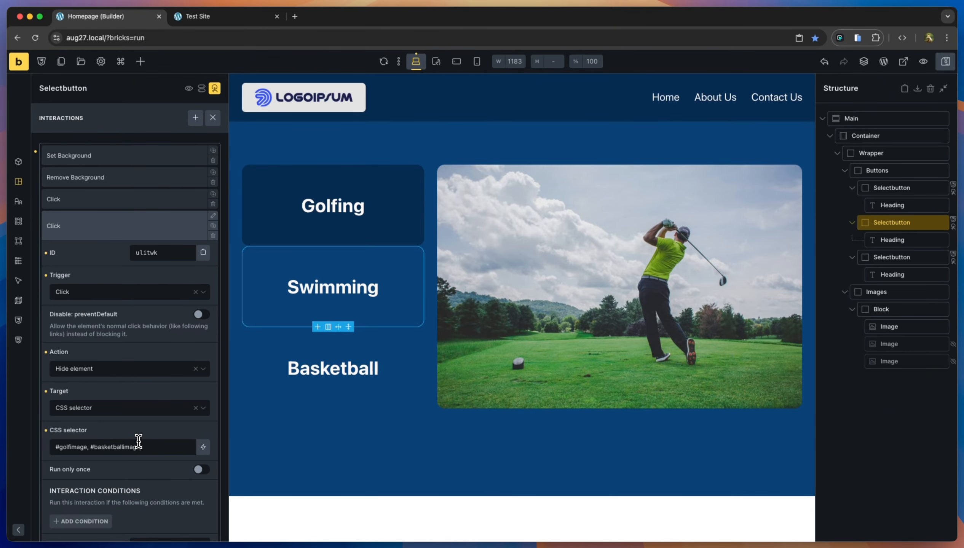
pyautogui.press('super+s')
pyautogui.click(236, 17)
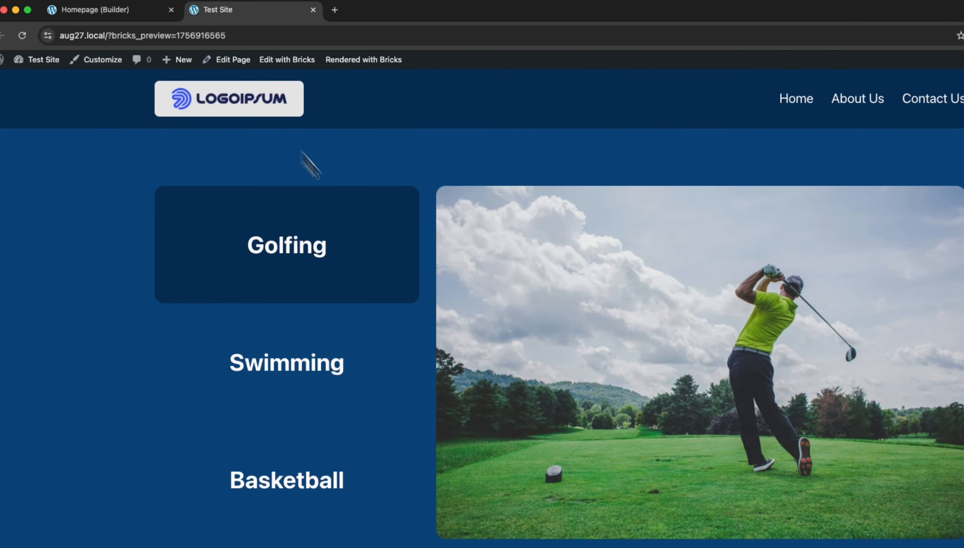
pyautogui.click(376, 362)
pyautogui.click(371, 451)
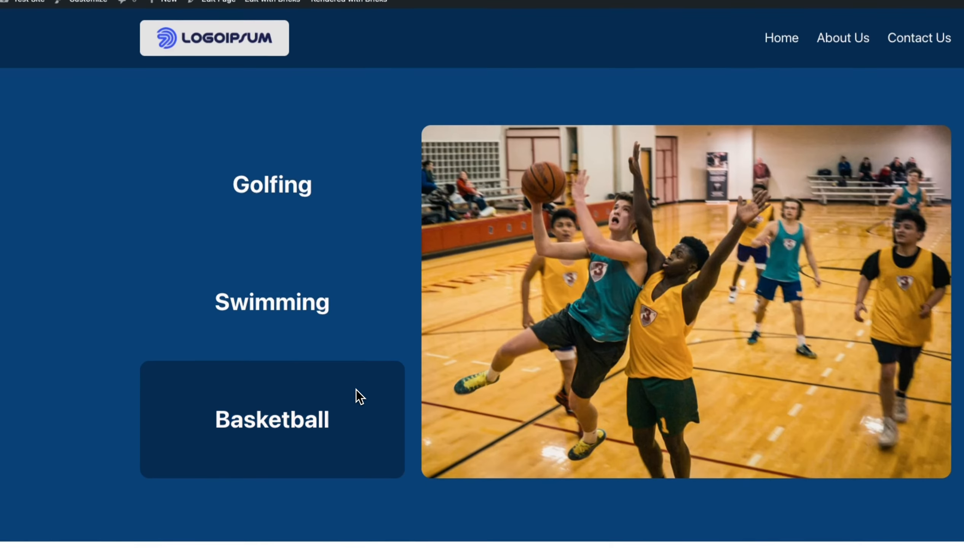
pyautogui.click(360, 325)
pyautogui.click(362, 206)
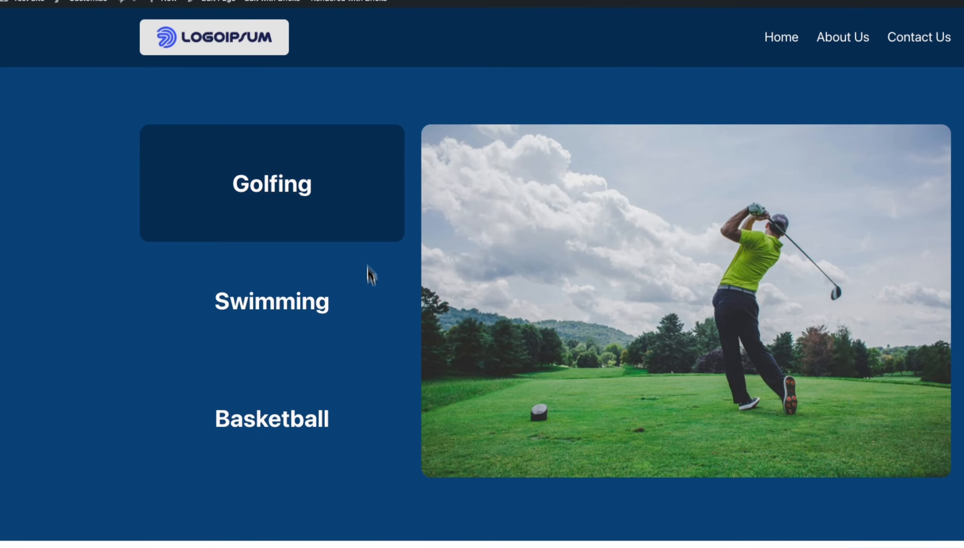
pyautogui.click(372, 325)
pyautogui.click(362, 411)
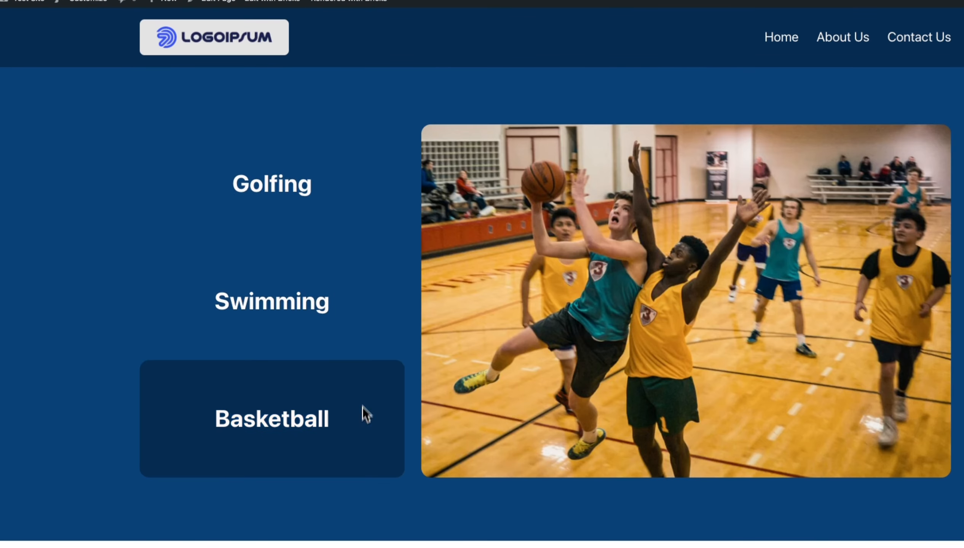
pyautogui.click(369, 325)
pyautogui.click(352, 233)
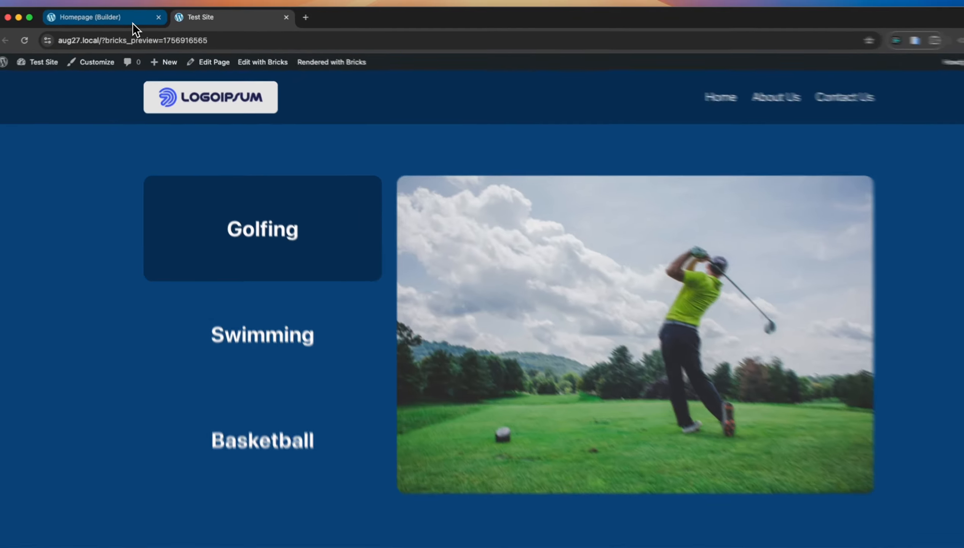
pyautogui.click(134, 18)
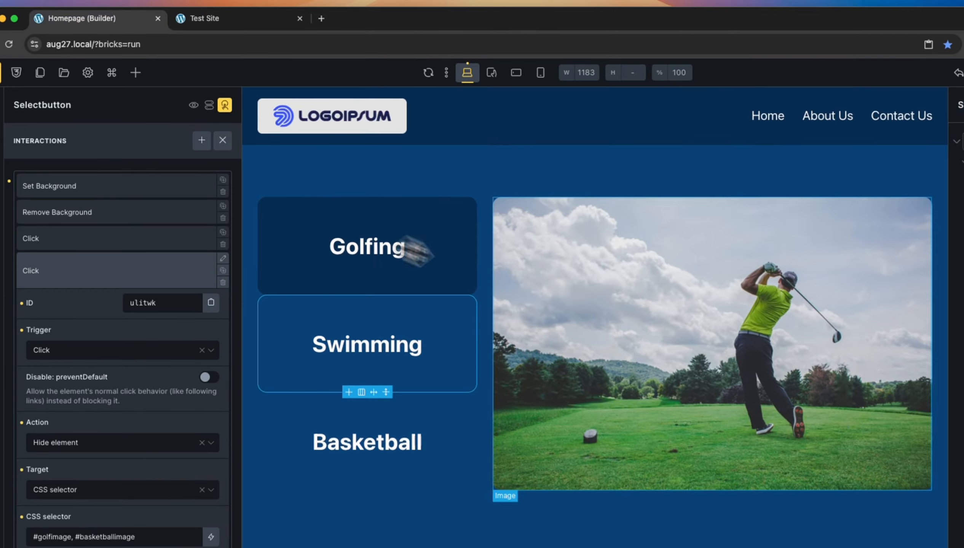
# Select the second Image, the swimming pool photo, and show its Content settings.
pyautogui.click(559, 303)
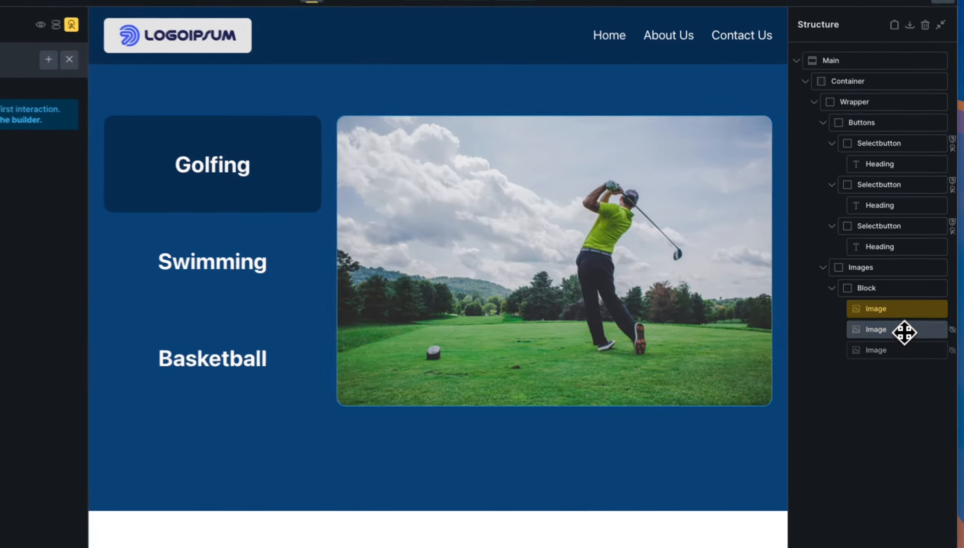
pyautogui.click(912, 347)
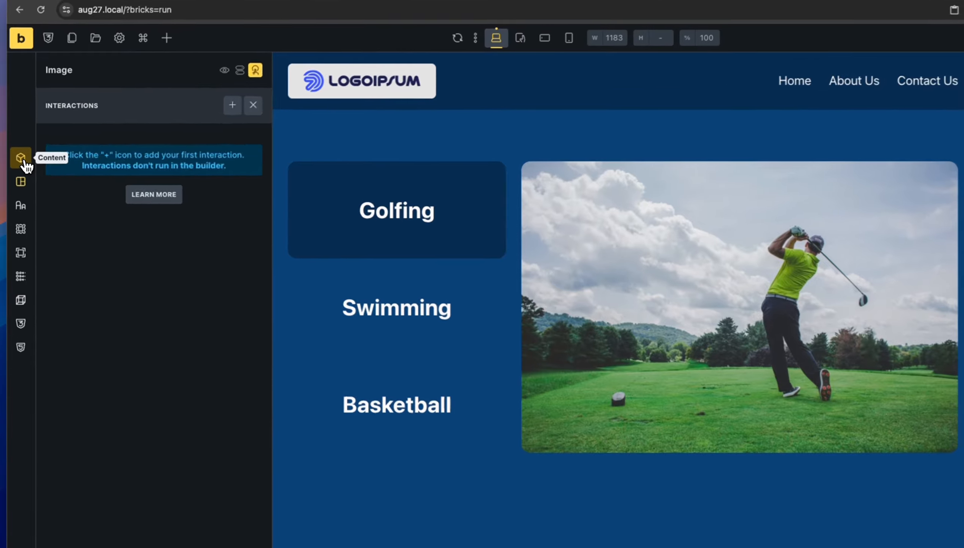
pyautogui.click(19, 163)
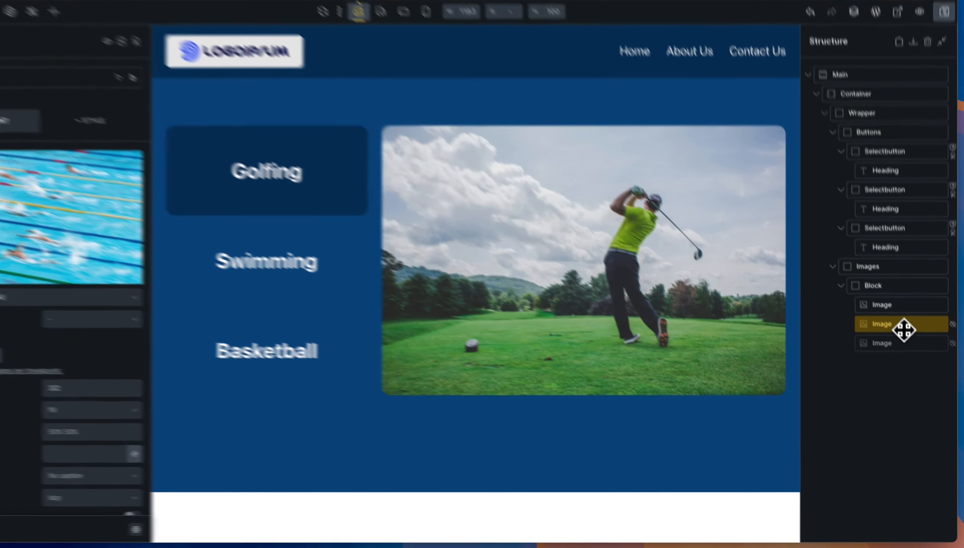
# Wrap the swimming image in a new Block and delete the image's swimmingimage CSS ID.
pyautogui.rightClick(907, 346)
pyautogui.click(886, 436)
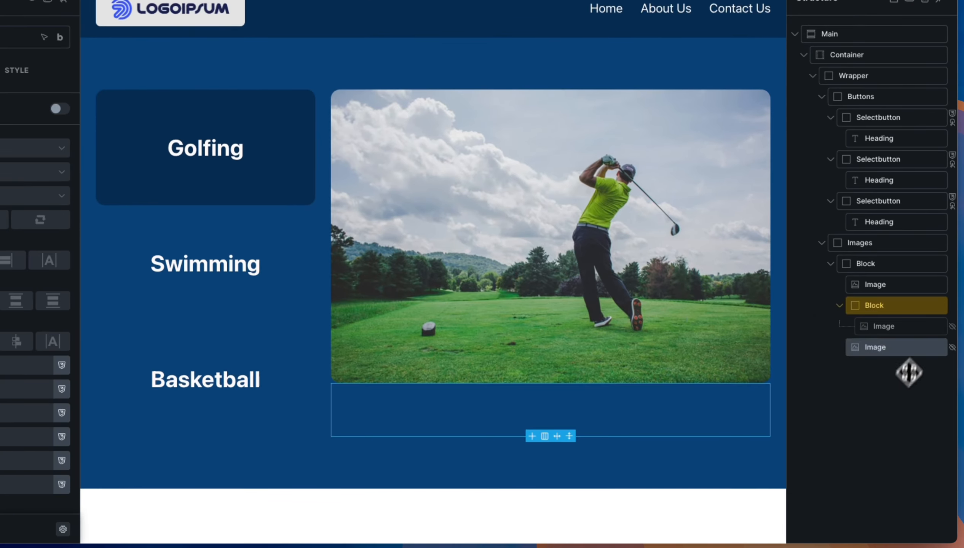
pyautogui.click(904, 328)
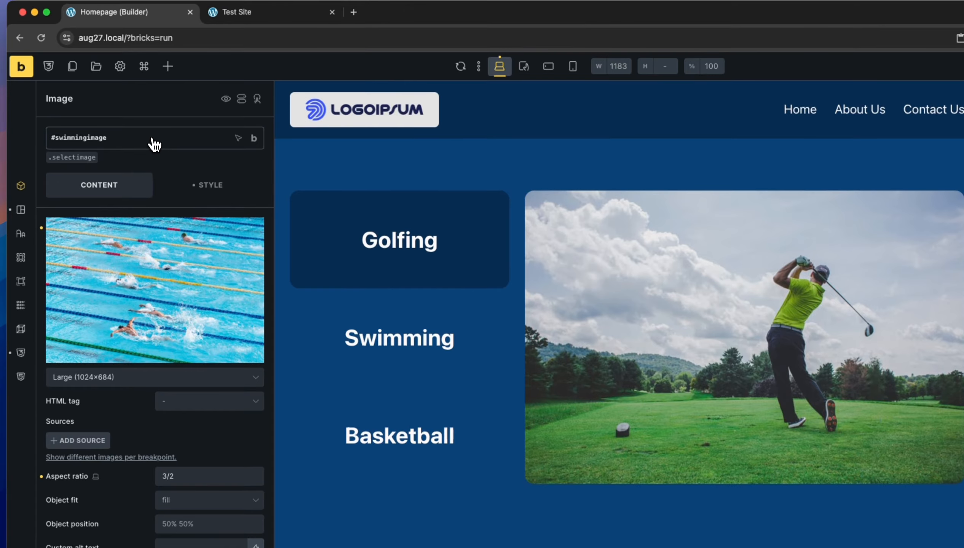
pyautogui.click(155, 145)
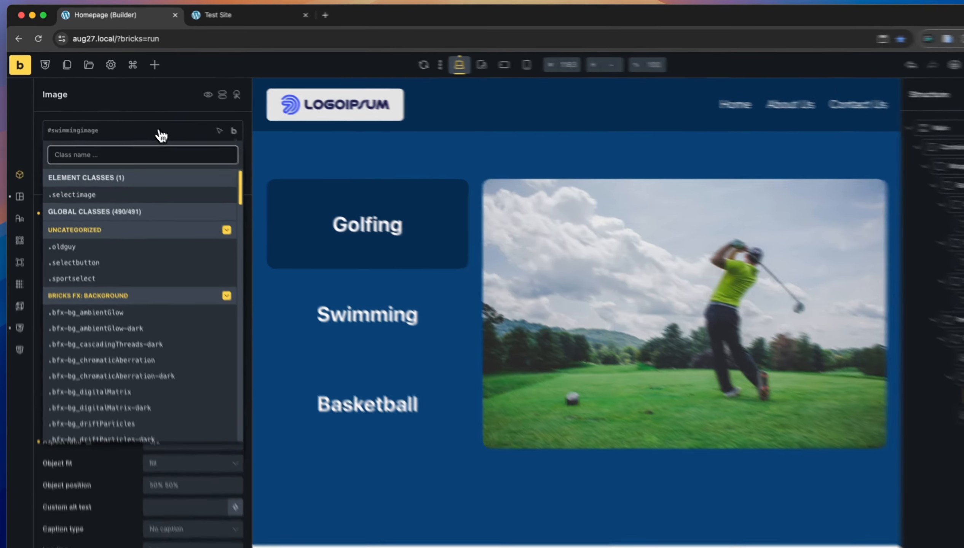
pyautogui.click(146, 123)
pyautogui.moveTo(215, 122)
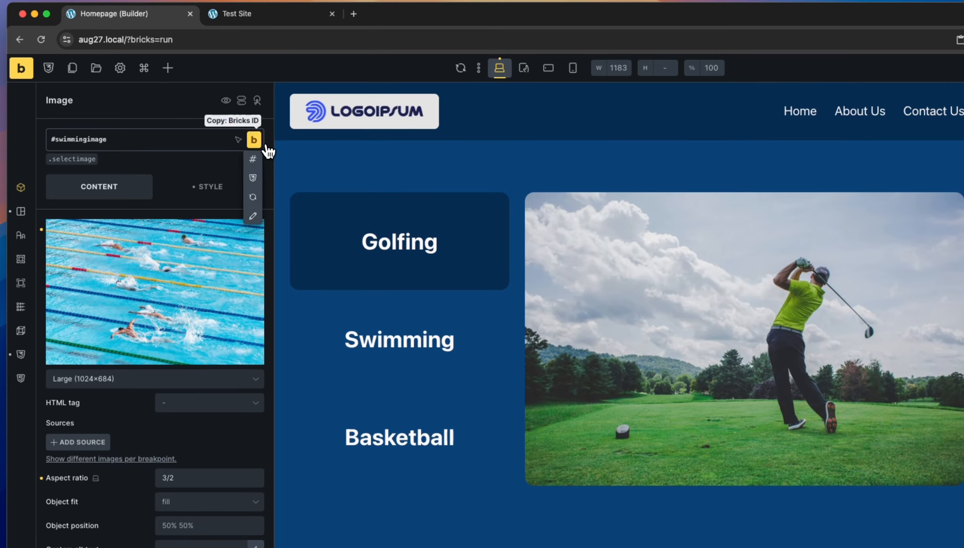
pyautogui.click(253, 217)
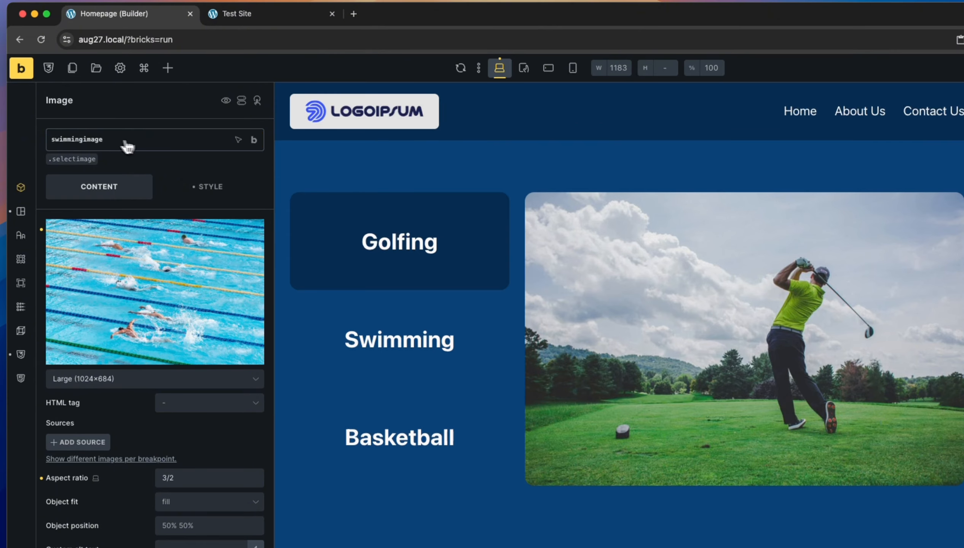
pyautogui.moveTo(124, 142); pyautogui.dragTo(84, 143)
pyautogui.press('BackSpace')
pyautogui.press('BackSpace')
pyautogui.press('BackSpace')
pyautogui.press('BackSpace')
pyautogui.press('BackSpace')
pyautogui.press('BackSpace')
pyautogui.press('BackSpace')
pyautogui.press('BackSpace')
pyautogui.press('BackSpace')
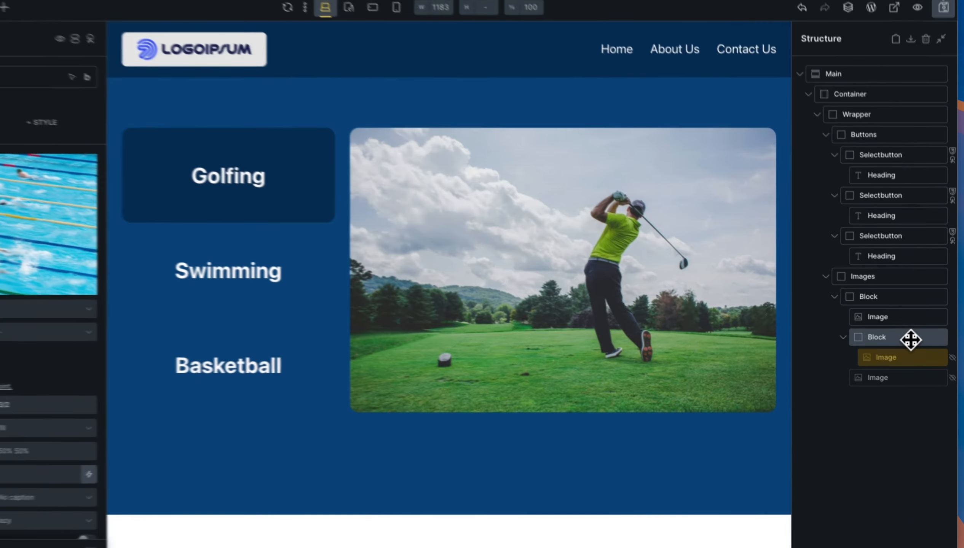
# Rename the new Block's CSS ID to swimmingimage.
pyautogui.click(920, 344)
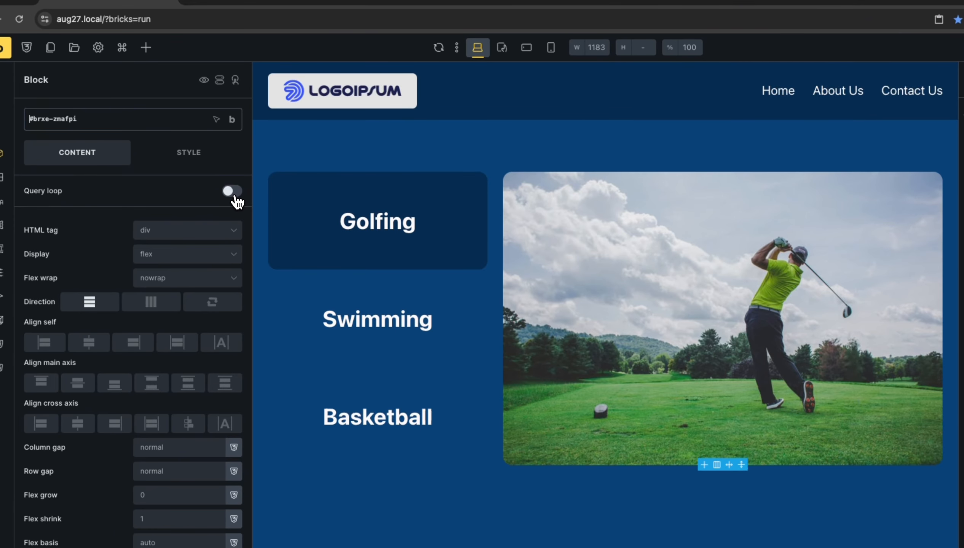
pyautogui.press('BackSpace')
pyautogui.write('wimmingimage')
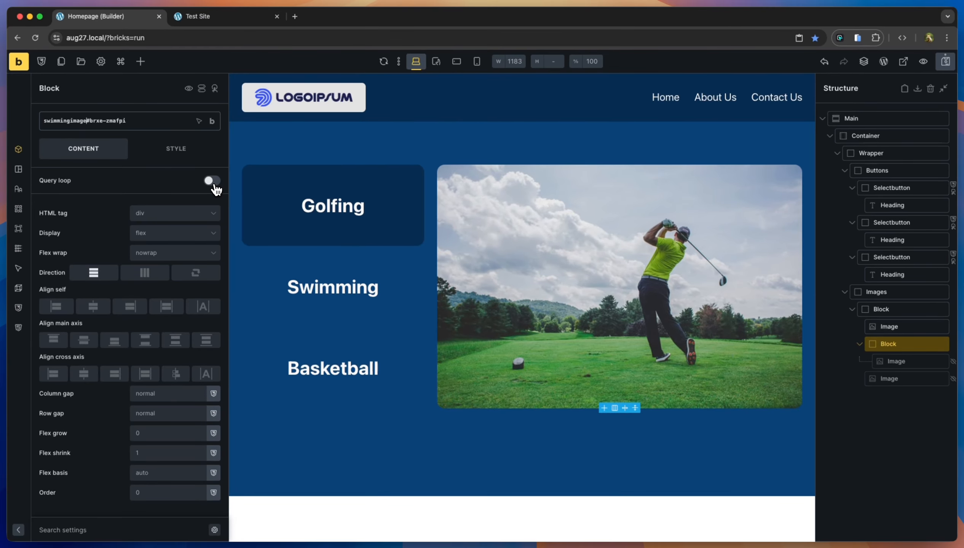
pyautogui.press('super+shift+Right')
pyautogui.press('BackSpace')
pyautogui.press('Return')
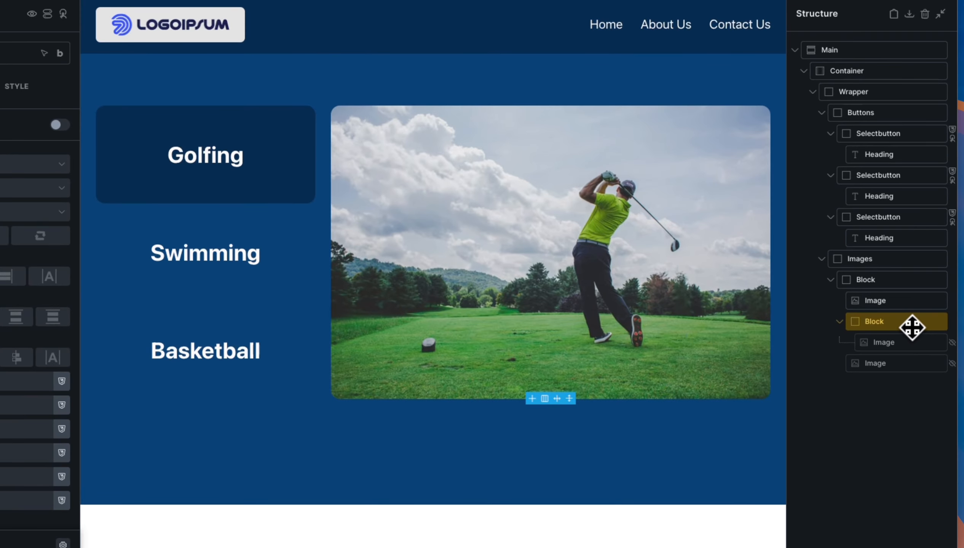
# Clear the swimming image's Display: none so the pool photo shows beneath the golf image.
pyautogui.click(920, 347)
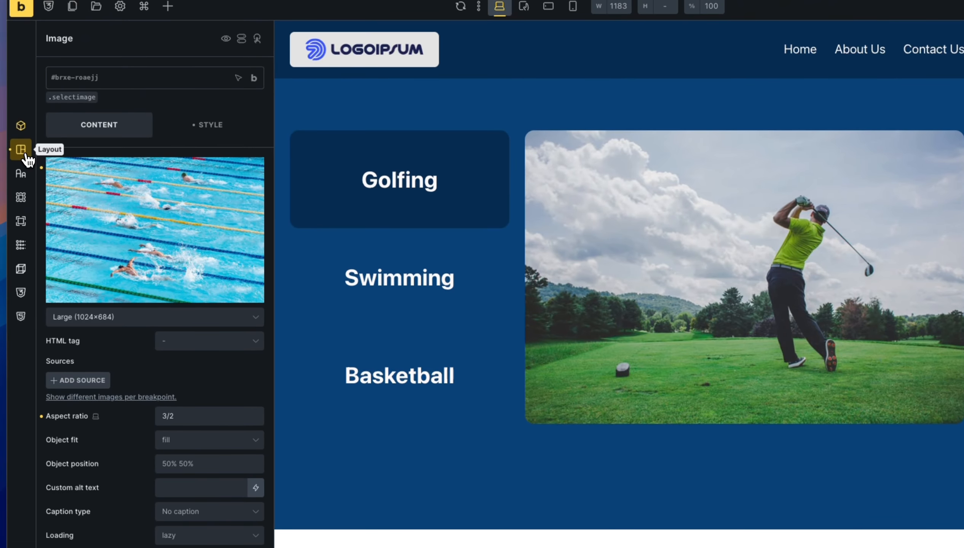
pyautogui.click(21, 150)
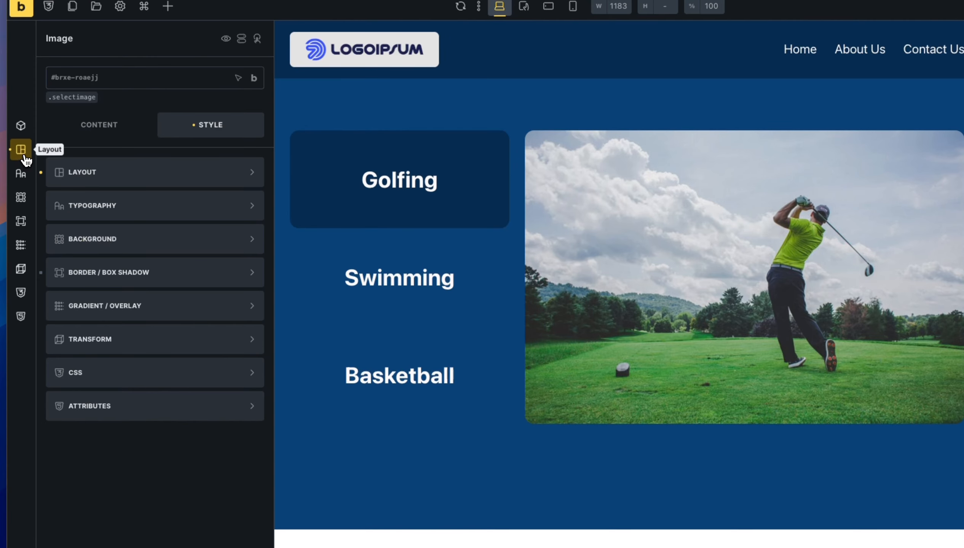
pyautogui.scroll(-5, 166, 385)
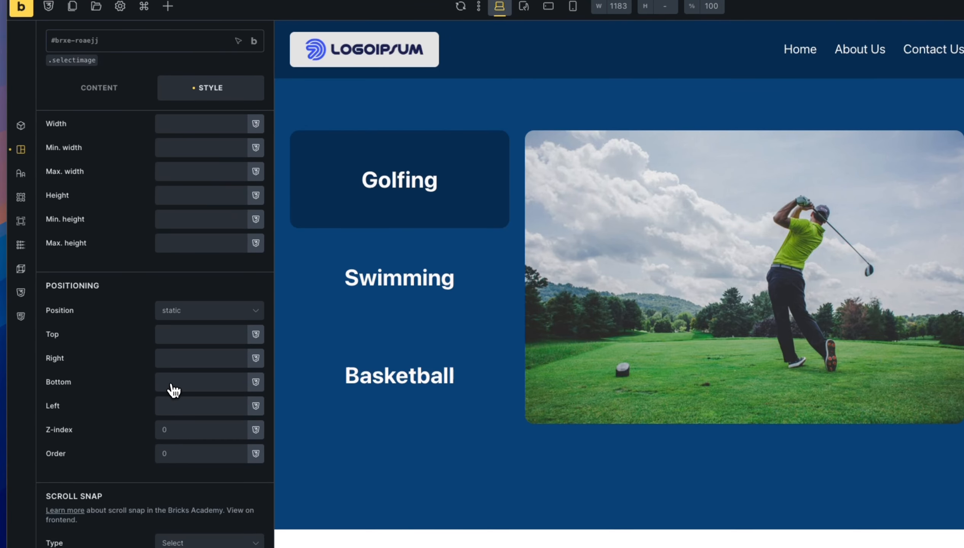
pyautogui.scroll(-6, 212, 341)
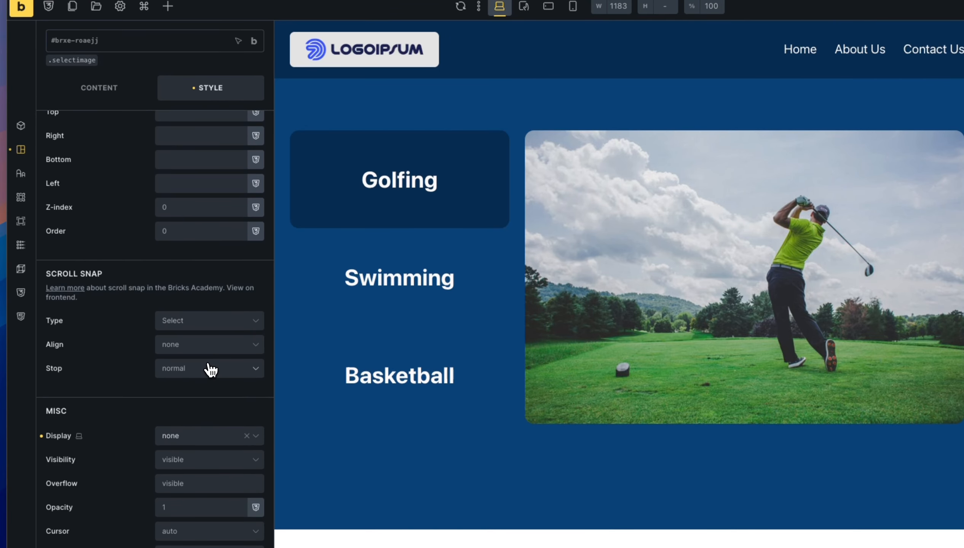
pyautogui.click(45, 446)
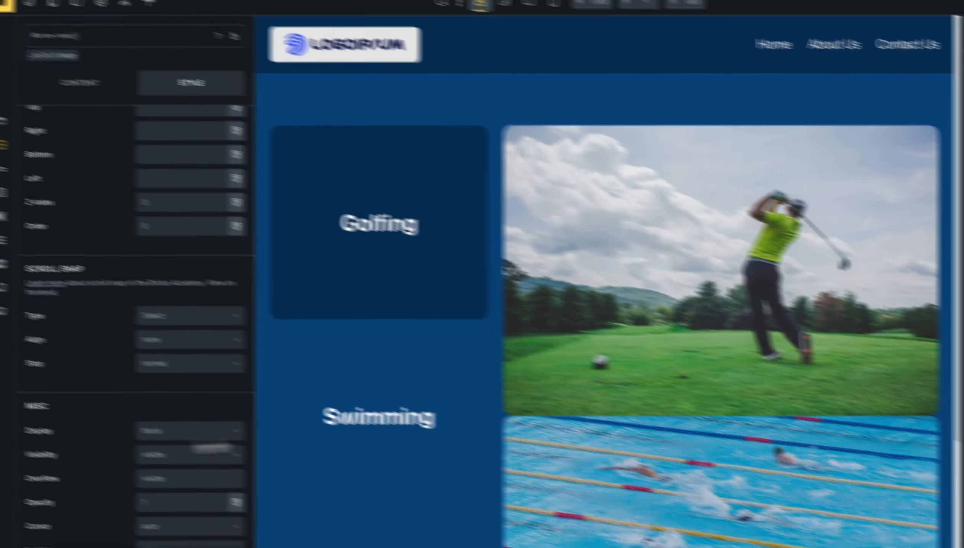
pyautogui.click(906, 327)
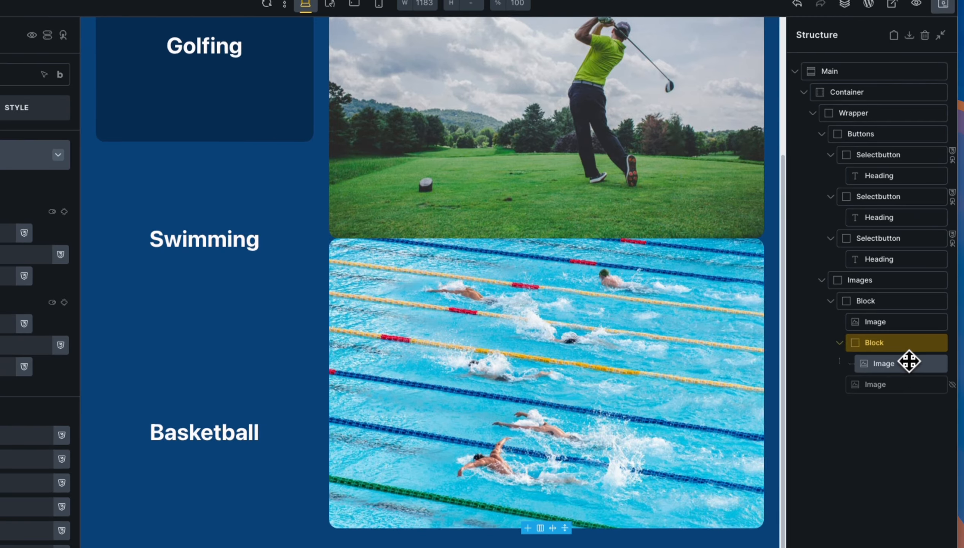
# Drag a Rich Text element from the Elements panel onto the canvas beneath the pool image.
pyautogui.click(909, 362)
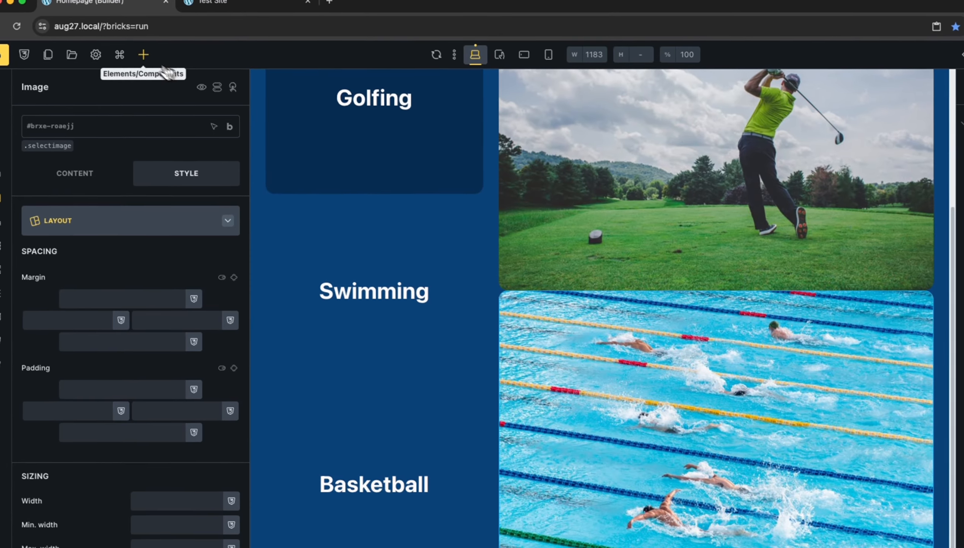
pyautogui.click(144, 55)
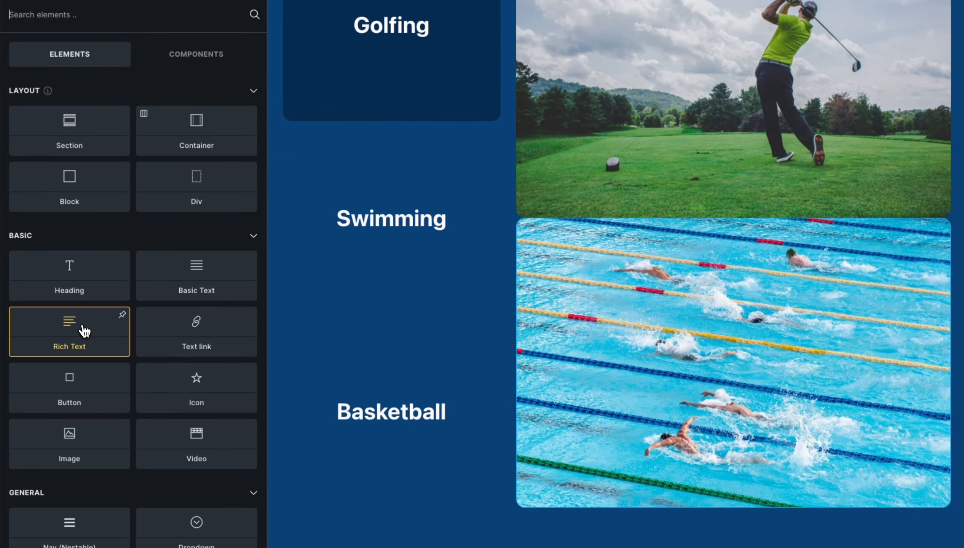
pyautogui.click(84, 331)
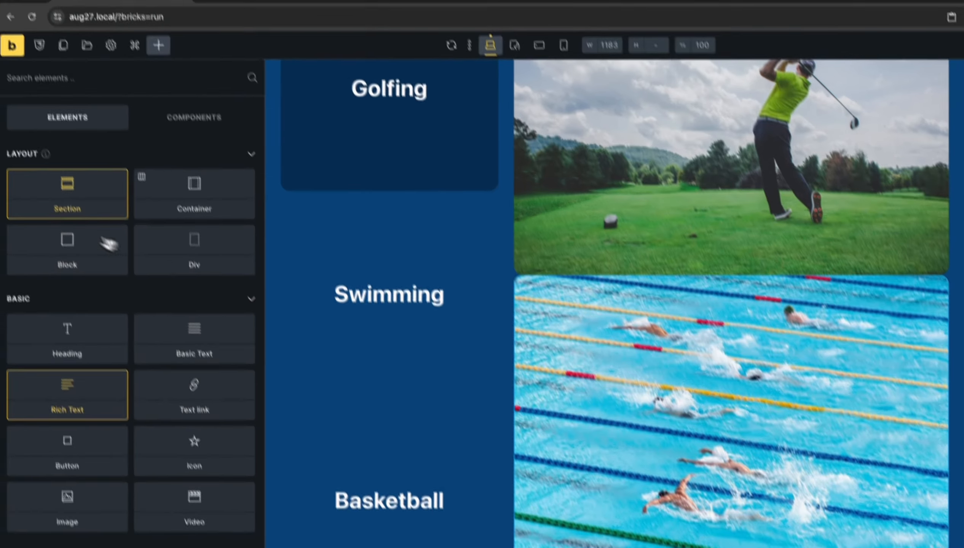
pyautogui.click(12, 45)
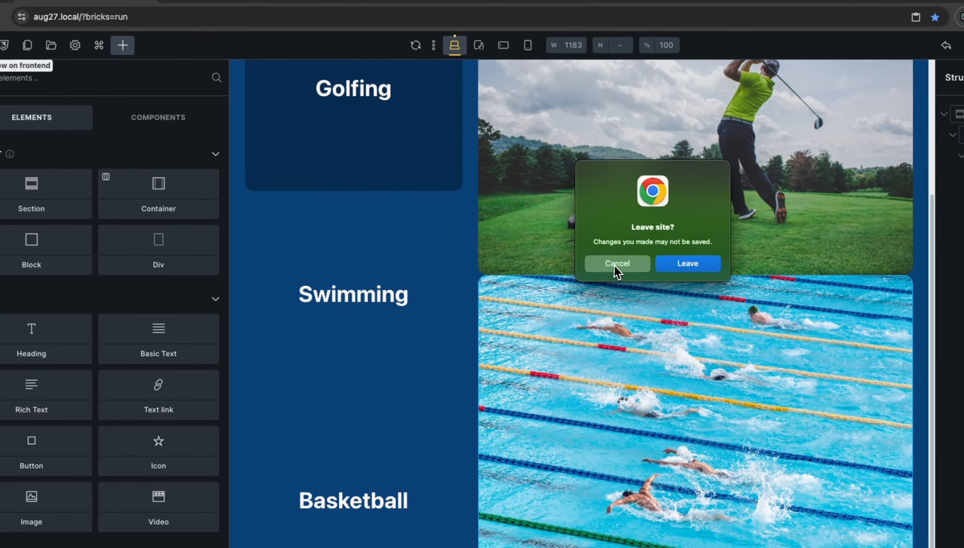
pyautogui.click(662, 281)
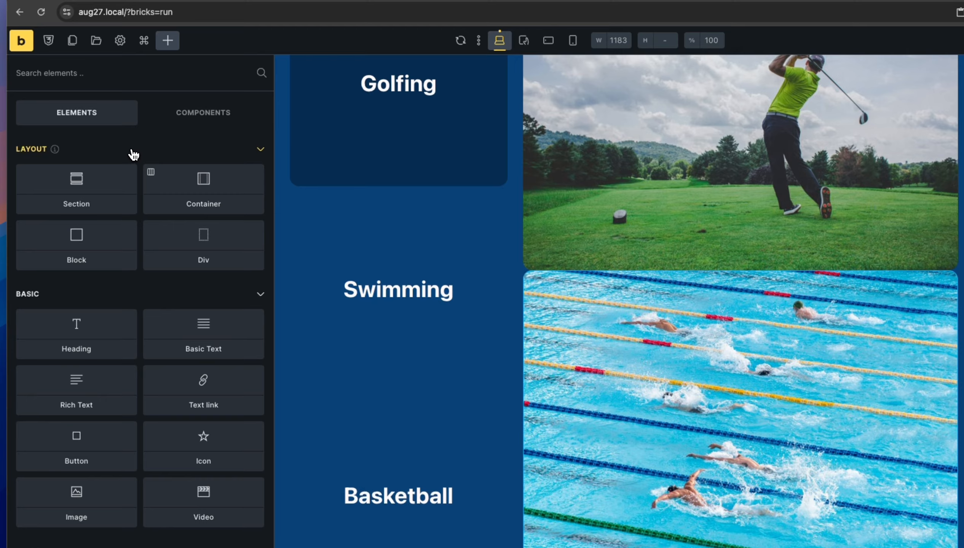
pyautogui.click(134, 154)
pyautogui.click(161, 123)
pyautogui.click(96, 124)
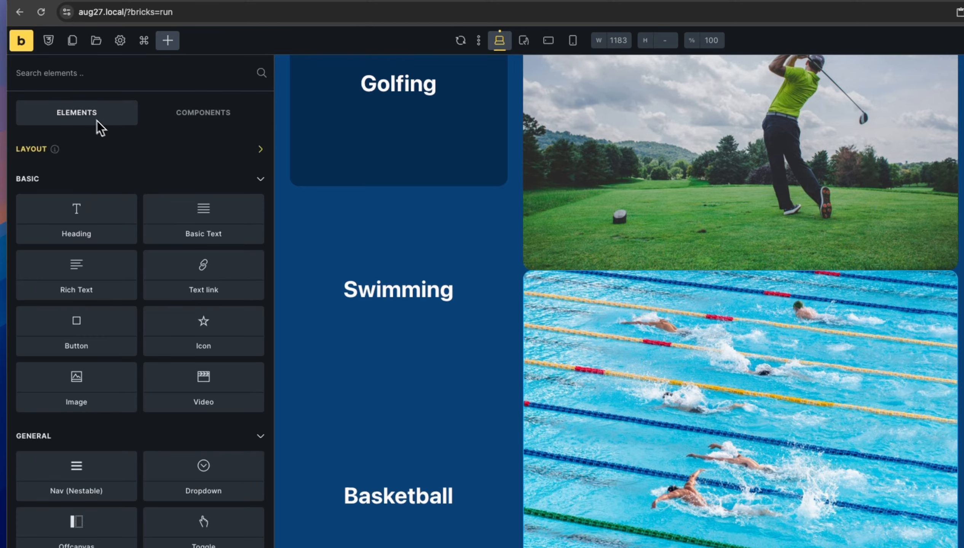
pyautogui.moveTo(76, 275); pyautogui.dragTo(387, 277)
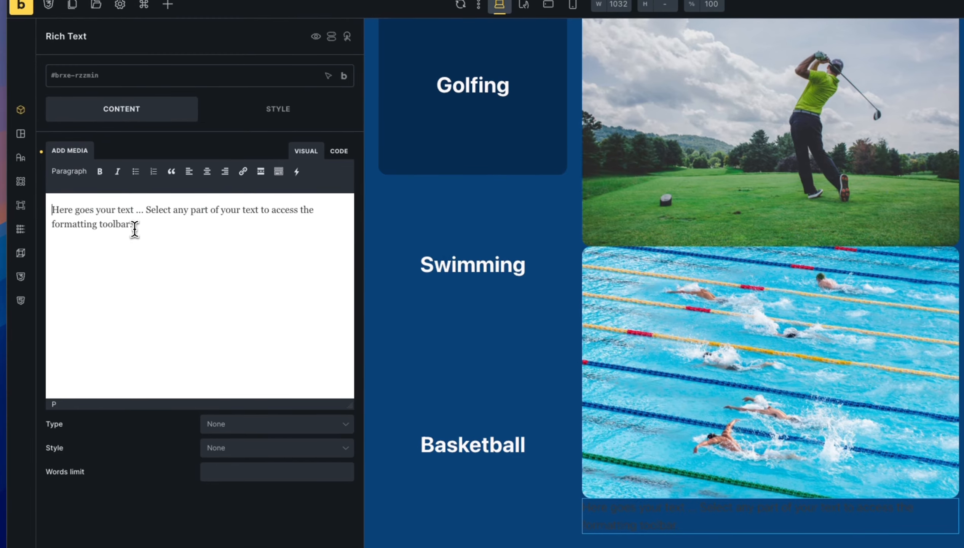
# Replace the placeholder text with 'Swimming is great for health.' and open its Typography settings.
pyautogui.moveTo(133, 227); pyautogui.dragTo(50, 195)
pyautogui.write('Swi')
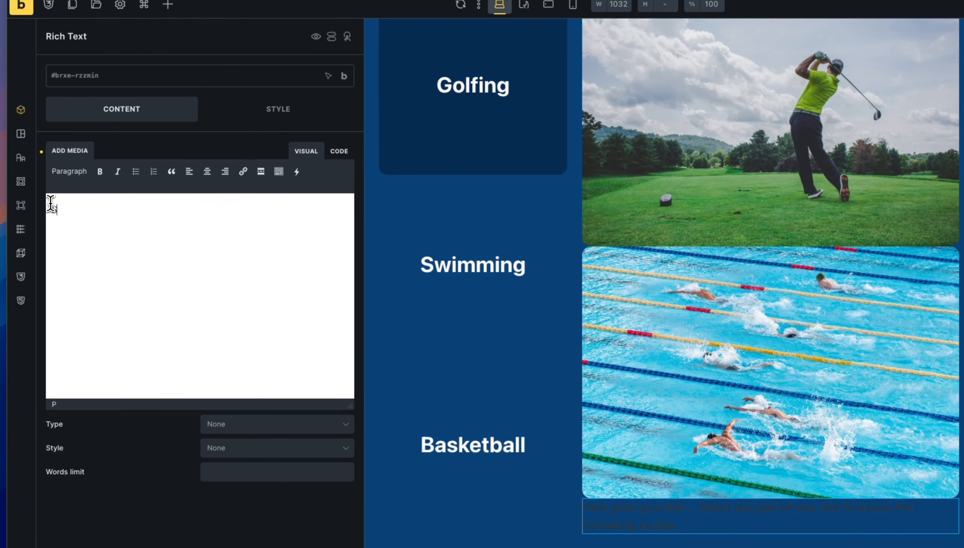
pyautogui.write('mming is great for health.')
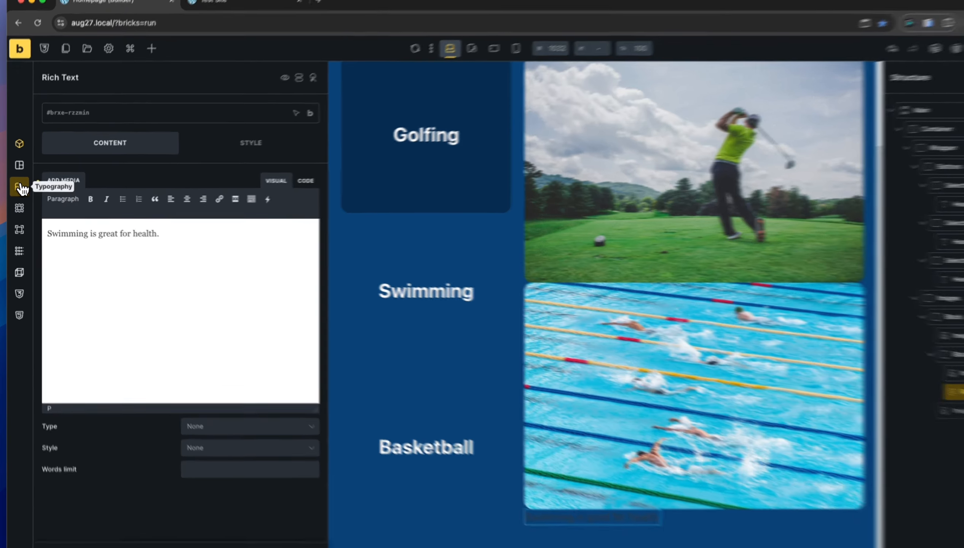
pyautogui.click(19, 189)
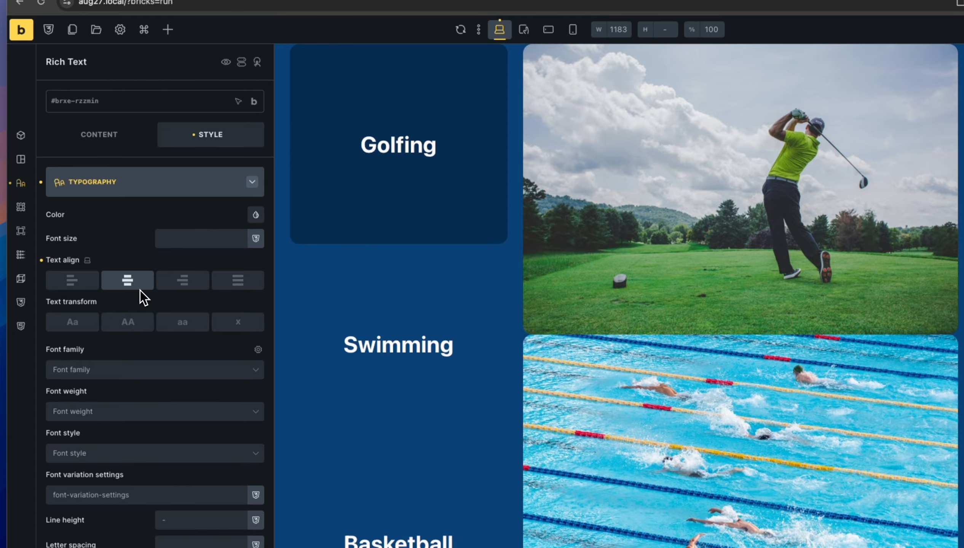
# Make the caption text white and center it under the image via the Block's cross-axis alignment.
pyautogui.scroll(-2, 706, 334)
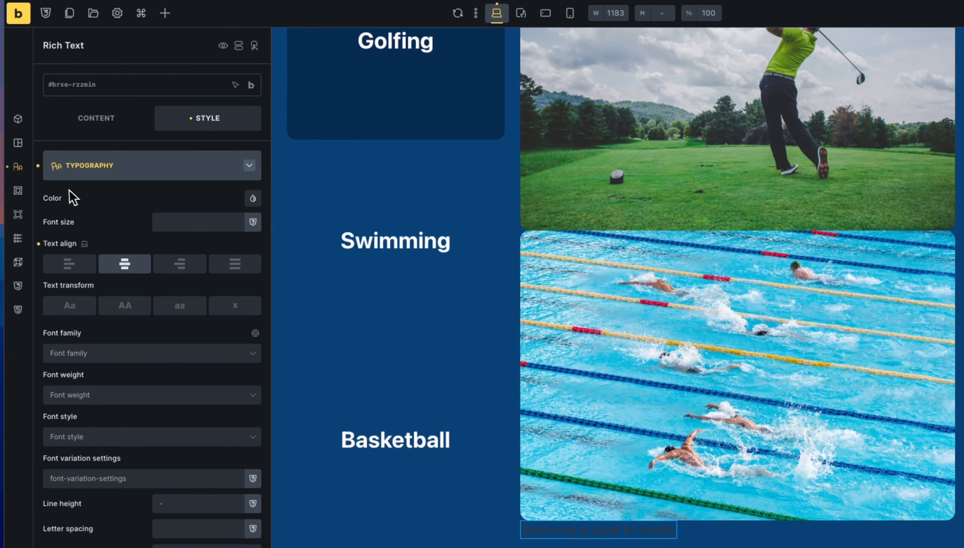
pyautogui.click(253, 200)
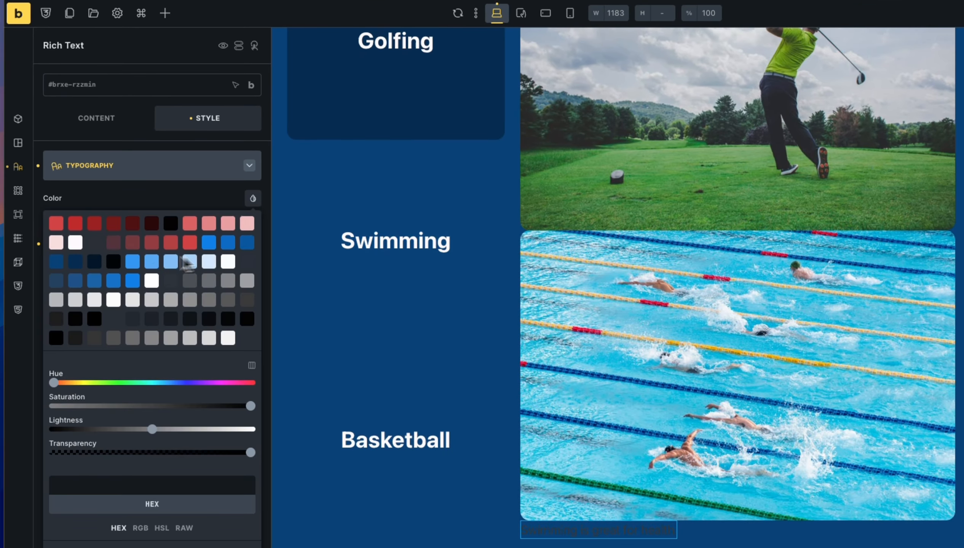
pyautogui.click(75, 243)
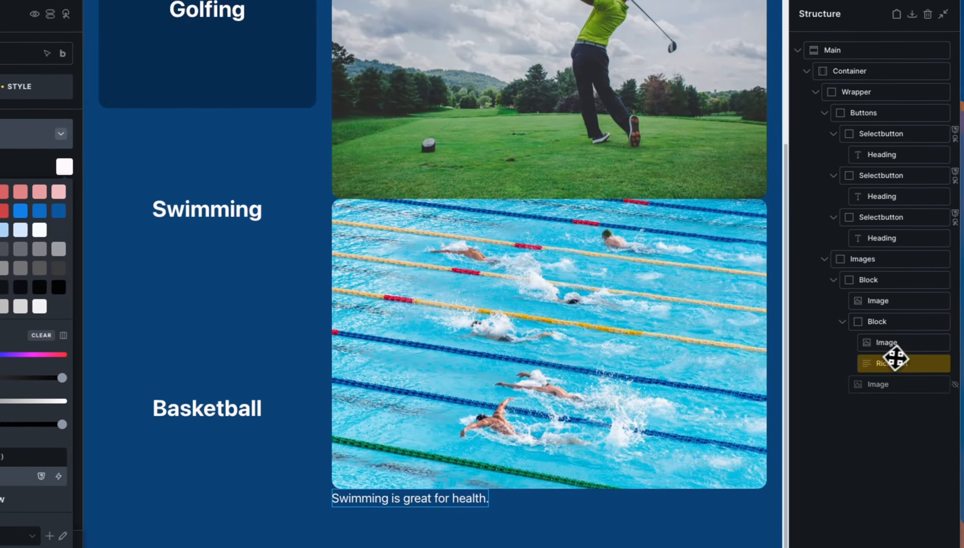
pyautogui.click(899, 323)
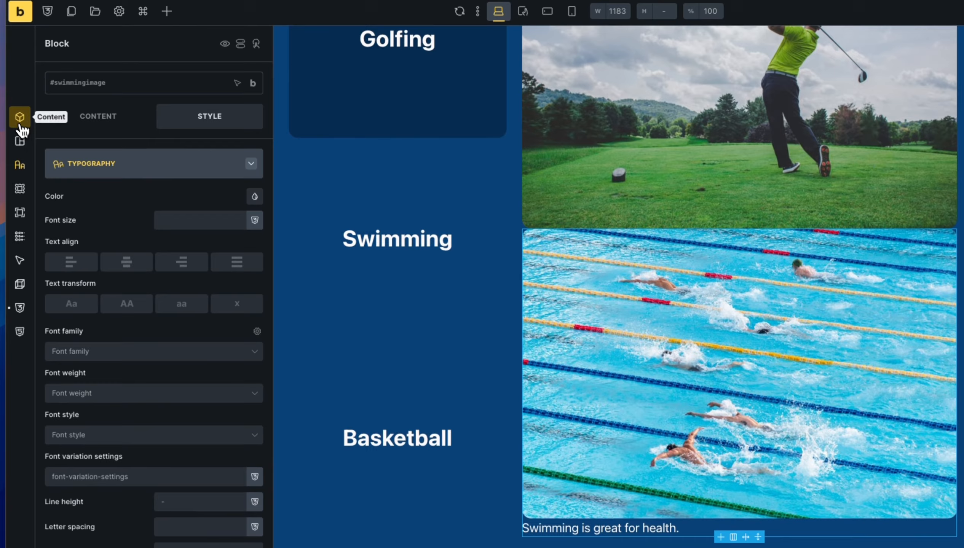
pyautogui.click(10, 121)
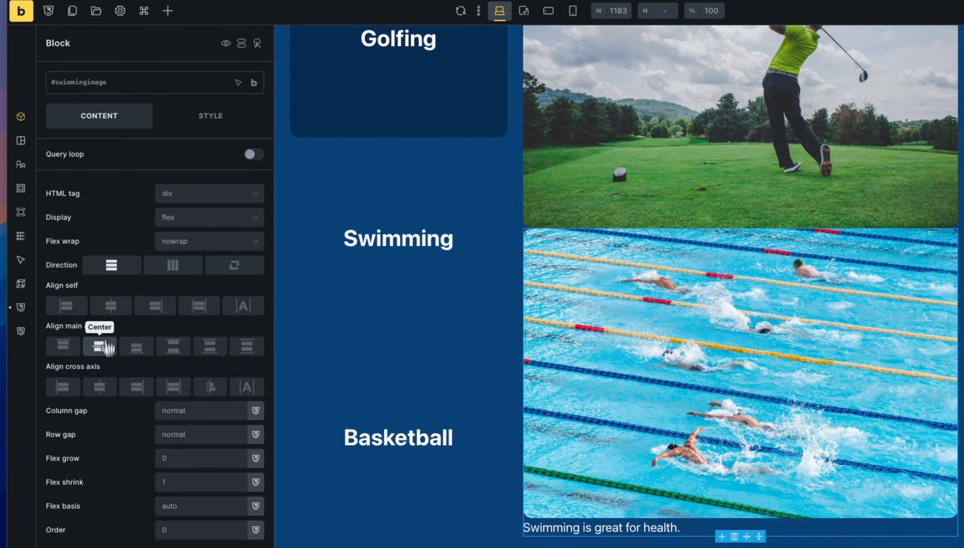
pyautogui.click(100, 386)
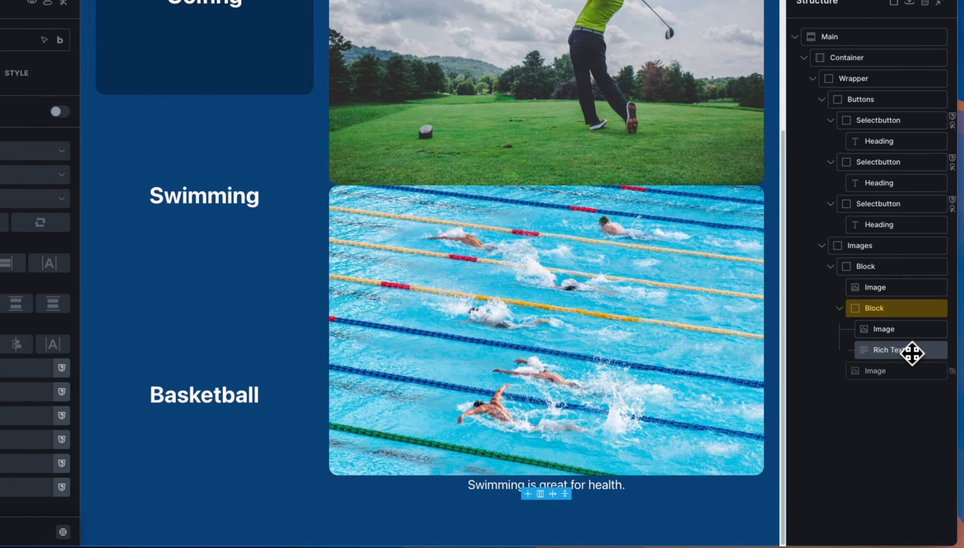
# Bold the whole caption sentence and save the page.
pyautogui.click(934, 345)
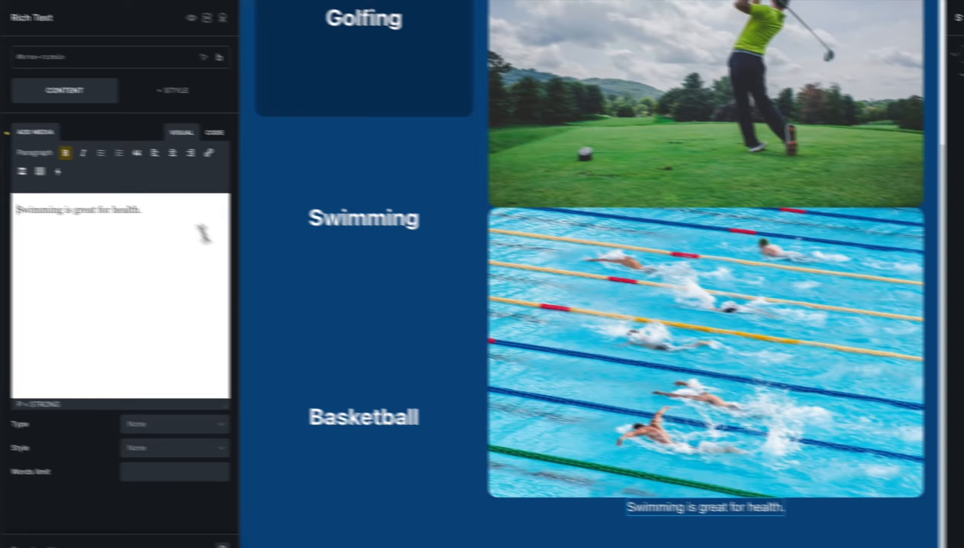
pyautogui.moveTo(75, 209)
pyautogui.mouseDown()
pyautogui.moveTo(7, 209)
pyautogui.moveTo(16, 223)
pyautogui.mouseUp()
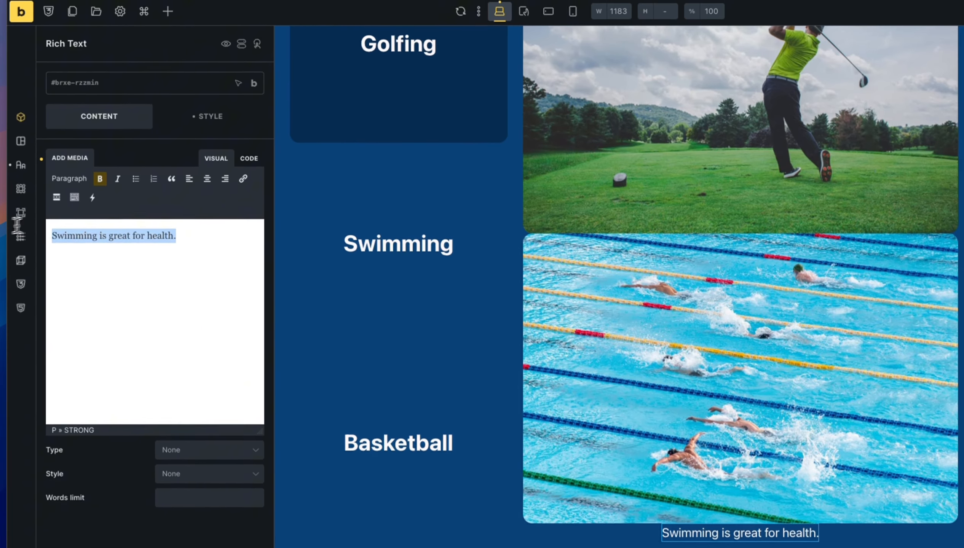
pyautogui.click(101, 180)
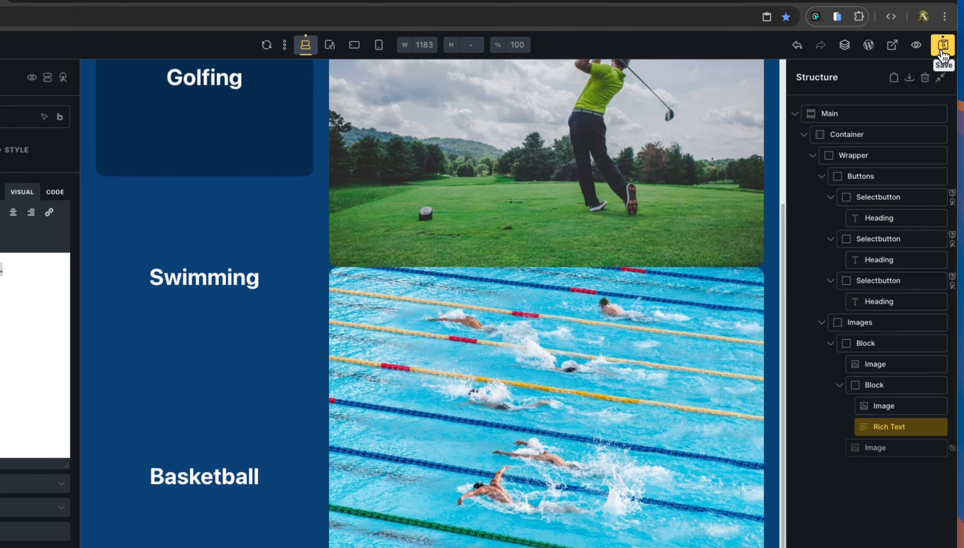
pyautogui.click(942, 56)
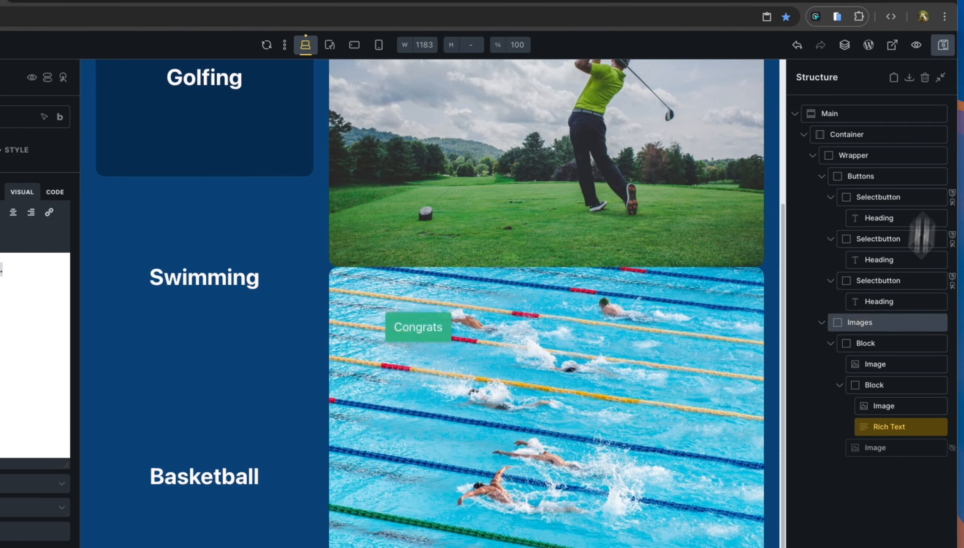
pyautogui.click(910, 390)
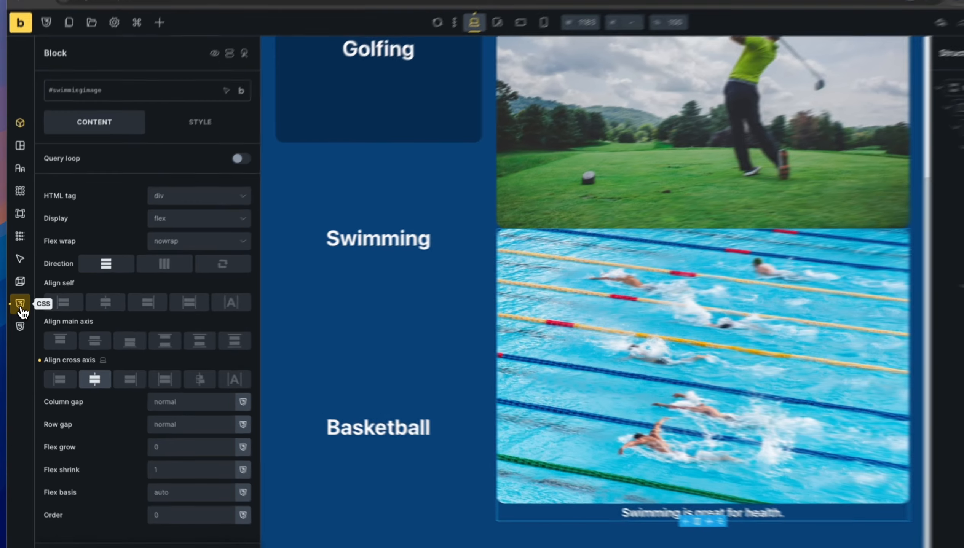
# Set the #swimmingimage Block's Display to none so only the golf photo shows.
pyautogui.click(18, 308)
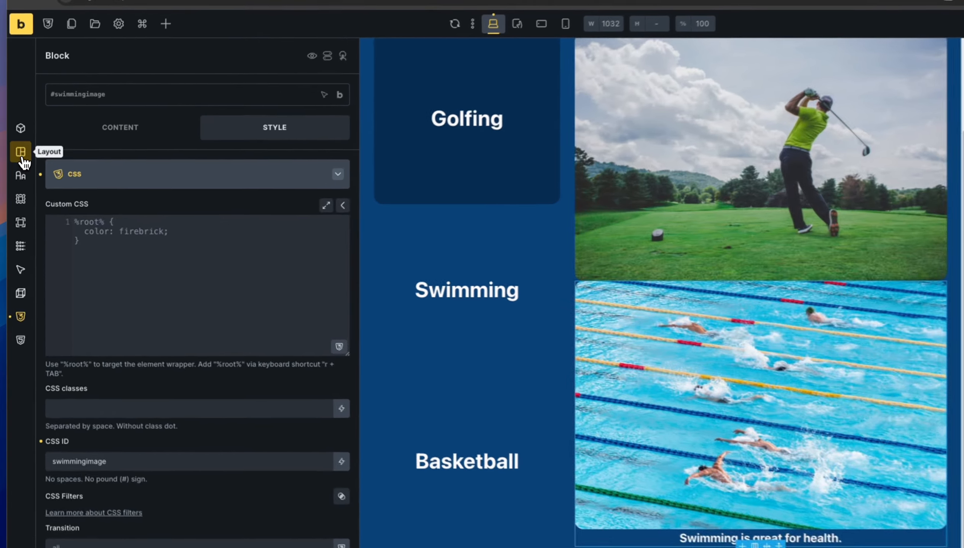
pyautogui.click(18, 169)
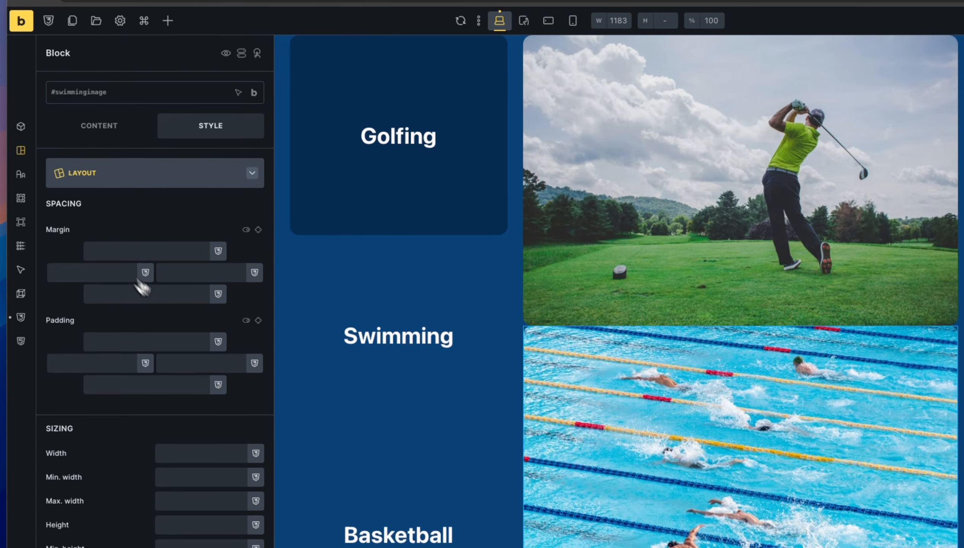
pyautogui.scroll(-10, 147, 325)
pyautogui.scroll(-1, 176, 337)
pyautogui.click(184, 332)
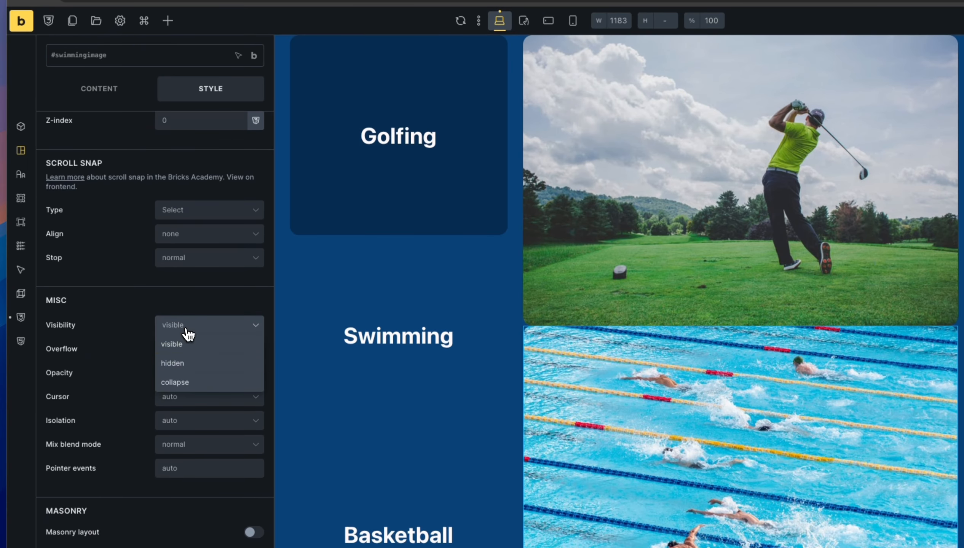
pyautogui.click(95, 297)
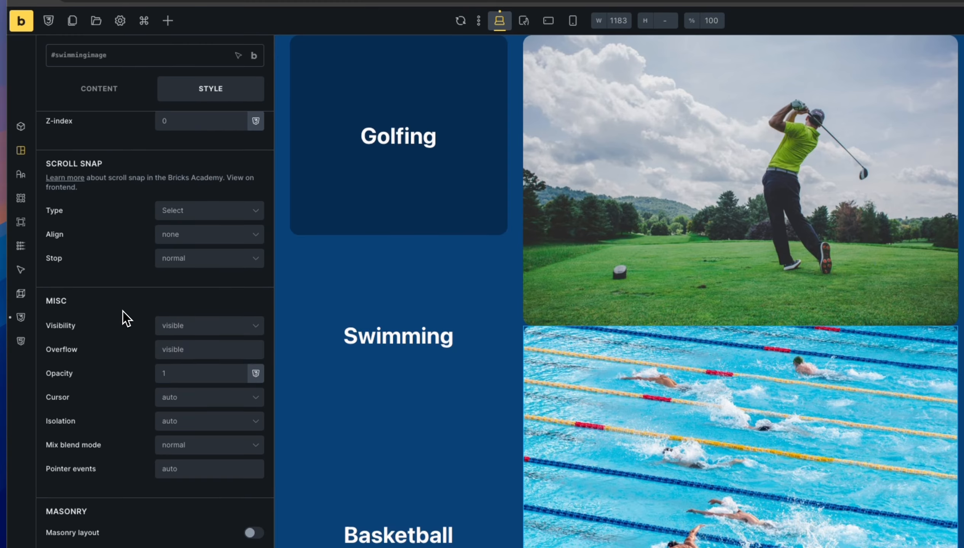
pyautogui.scroll(1, 126, 308)
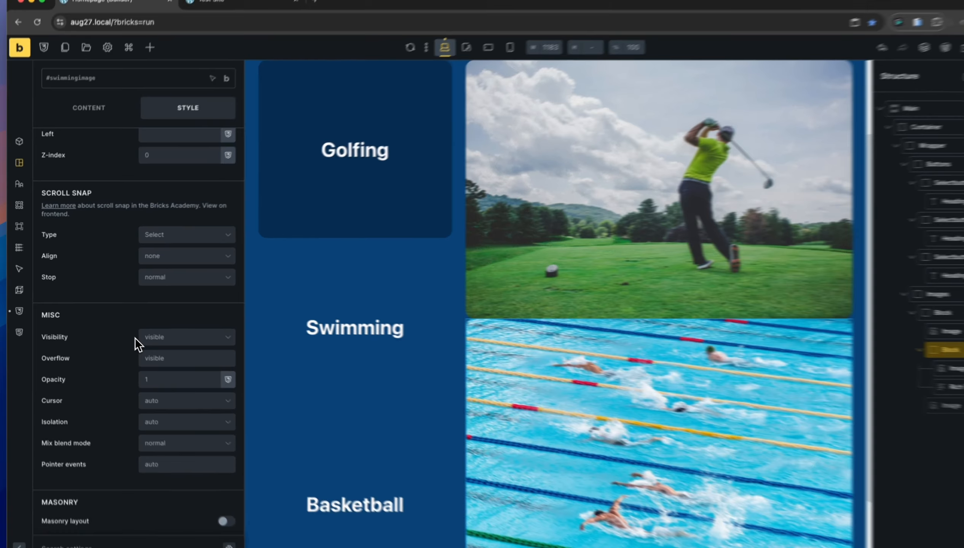
pyautogui.scroll(2, 152, 283)
pyautogui.scroll(8, 129, 341)
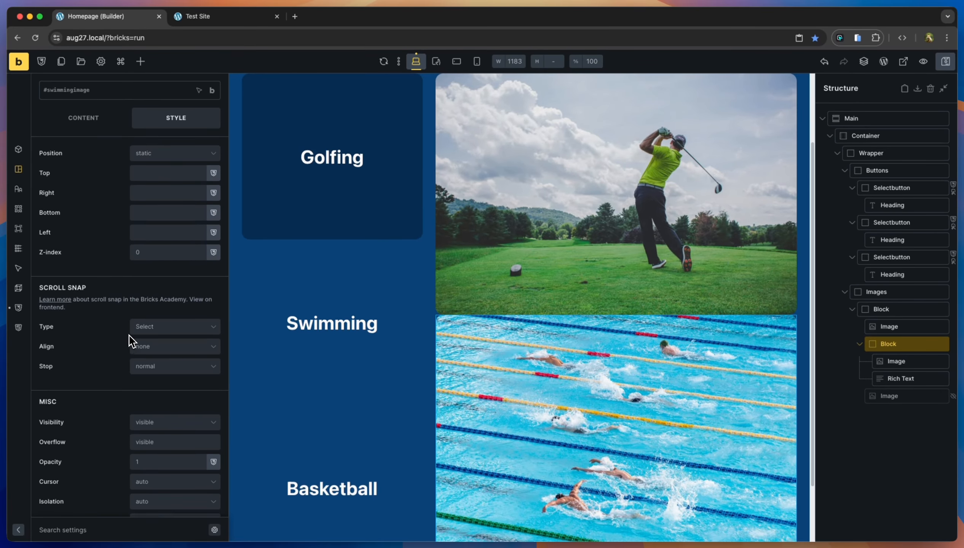
pyautogui.scroll(-10, 132, 341)
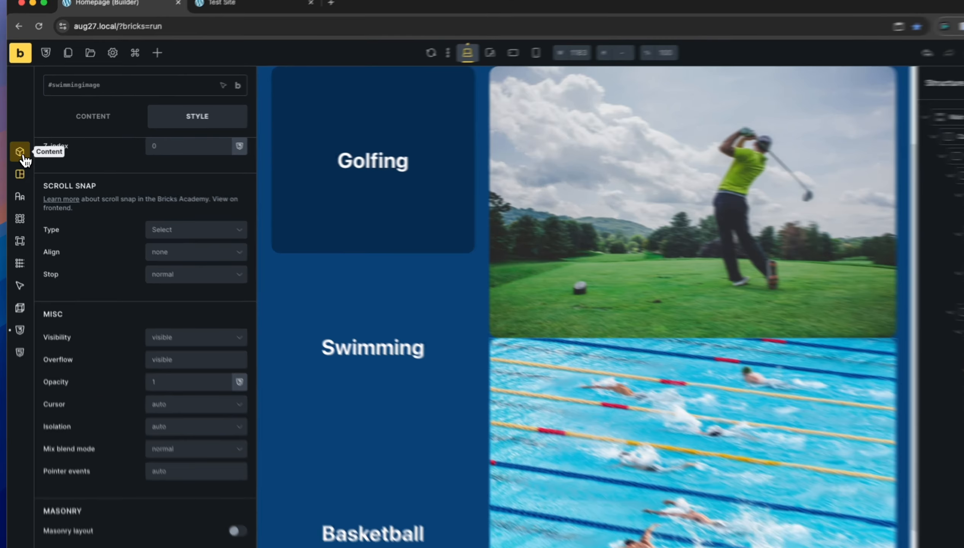
pyautogui.click(18, 150)
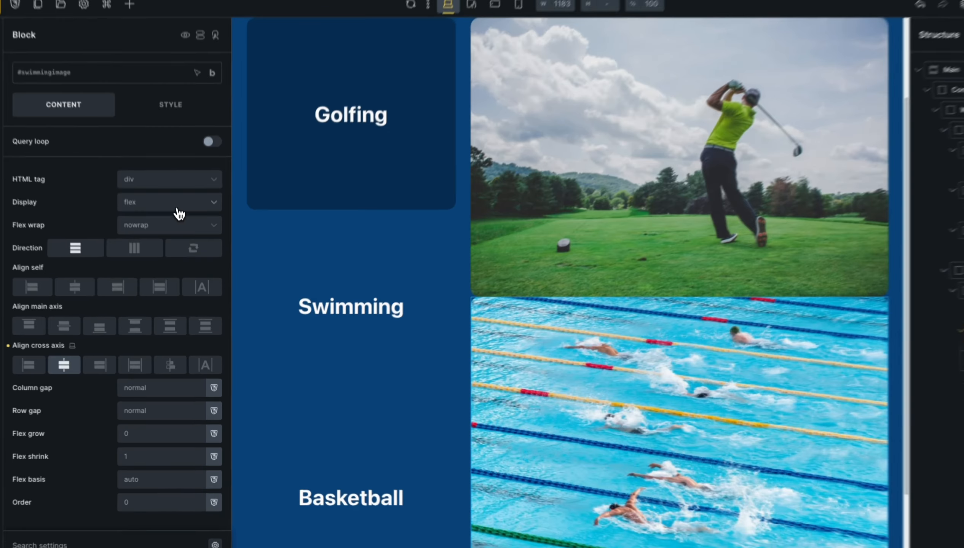
pyautogui.click(184, 234)
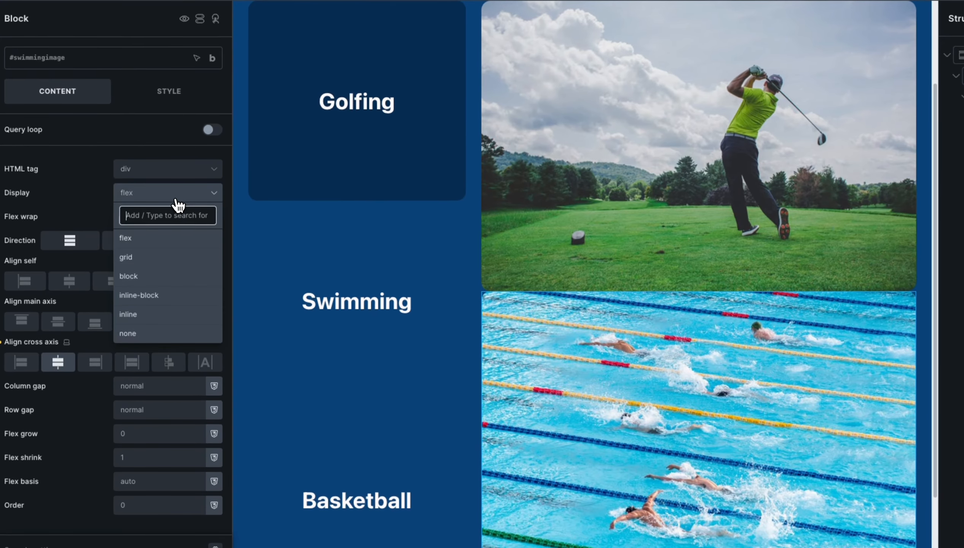
pyautogui.click(155, 340)
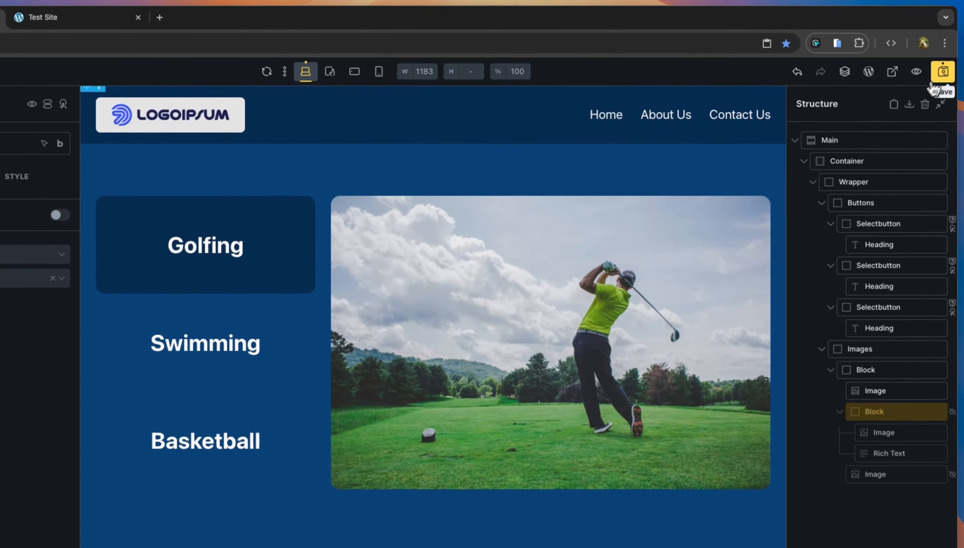
# Save the page and open the live site to see the captioned swimming image.
pyautogui.click(942, 76)
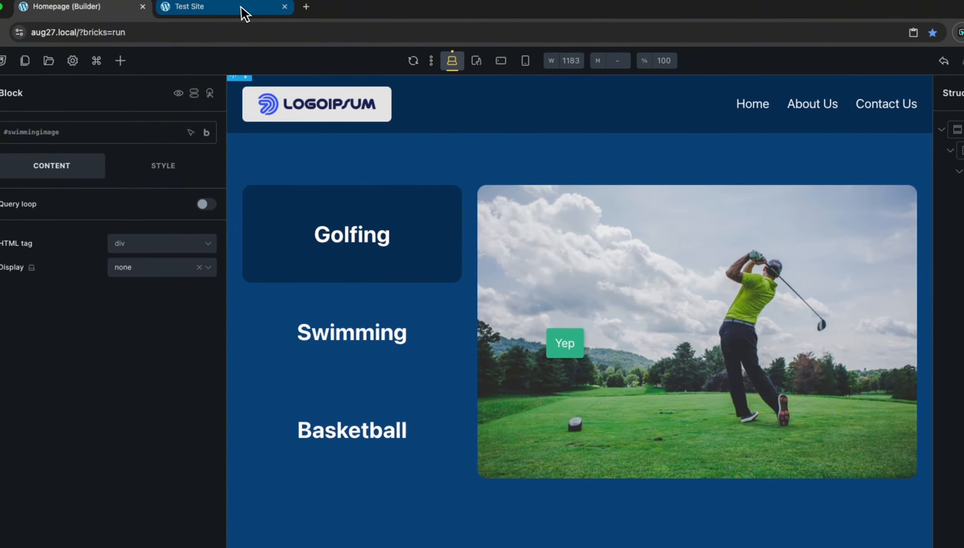
pyautogui.click(242, 13)
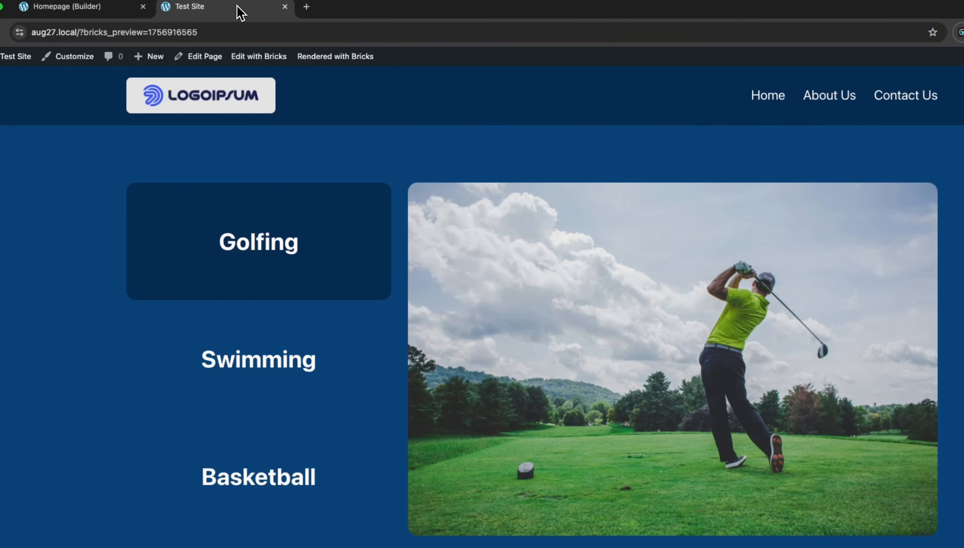
pyautogui.click(340, 386)
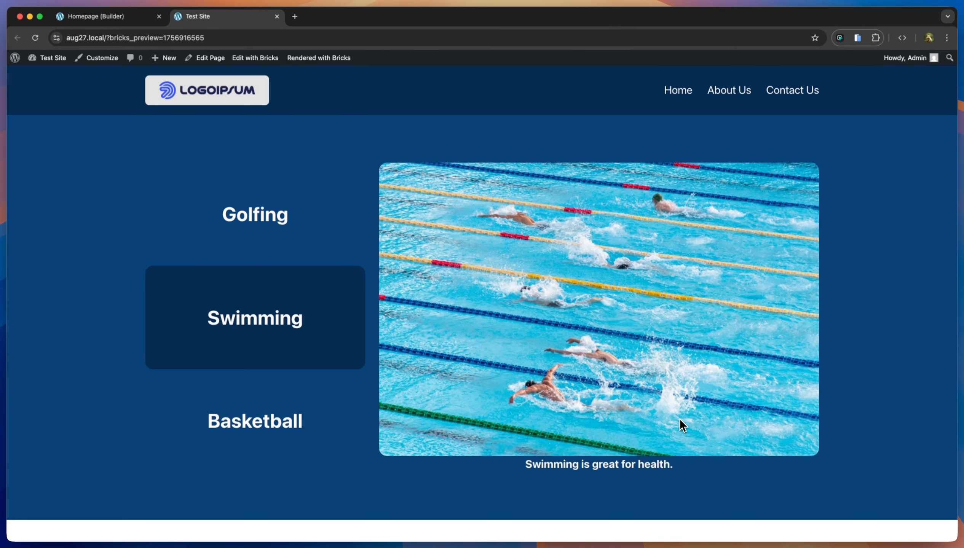
# Test that the Golfing, Swimming and Basketball buttons each show their image, then return to the editor.
pyautogui.click(335, 258)
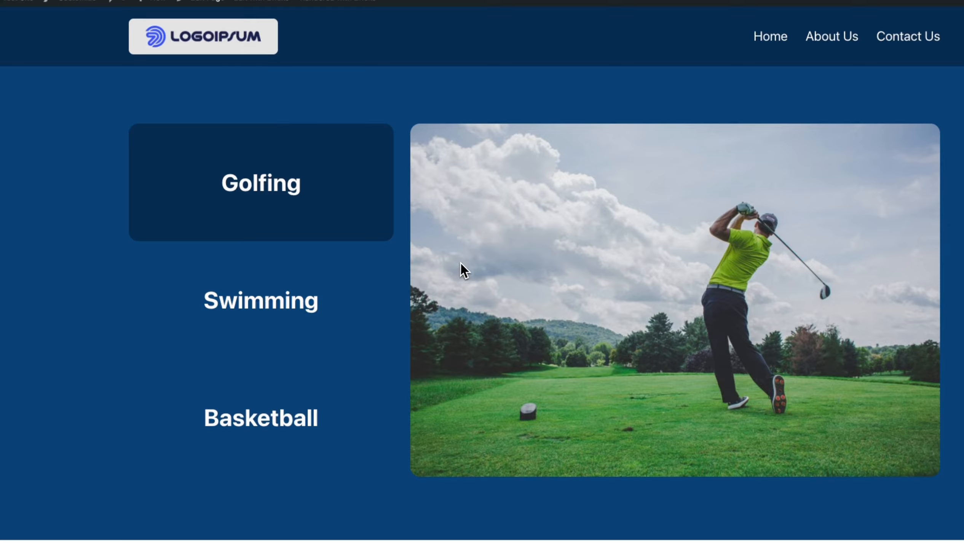
pyautogui.click(337, 306)
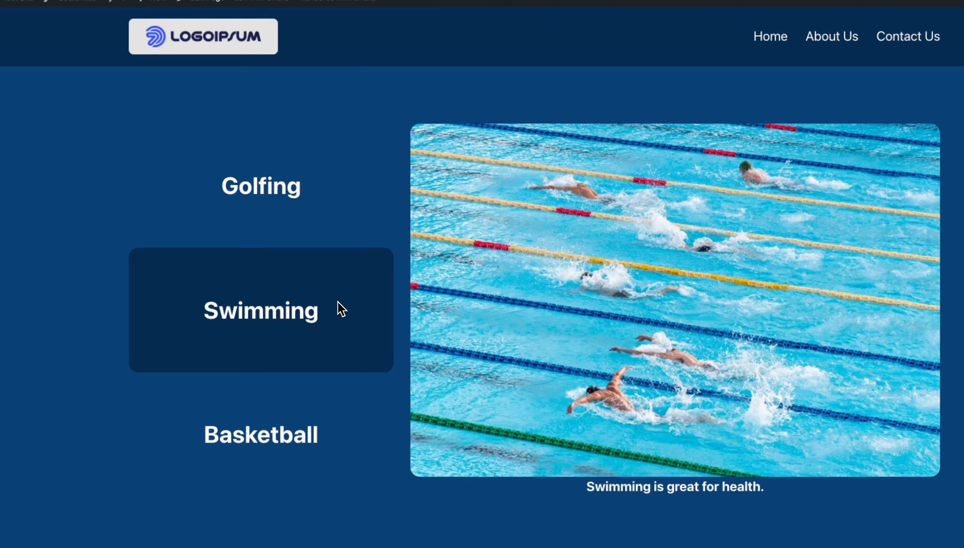
pyautogui.click(338, 431)
pyautogui.click(309, 189)
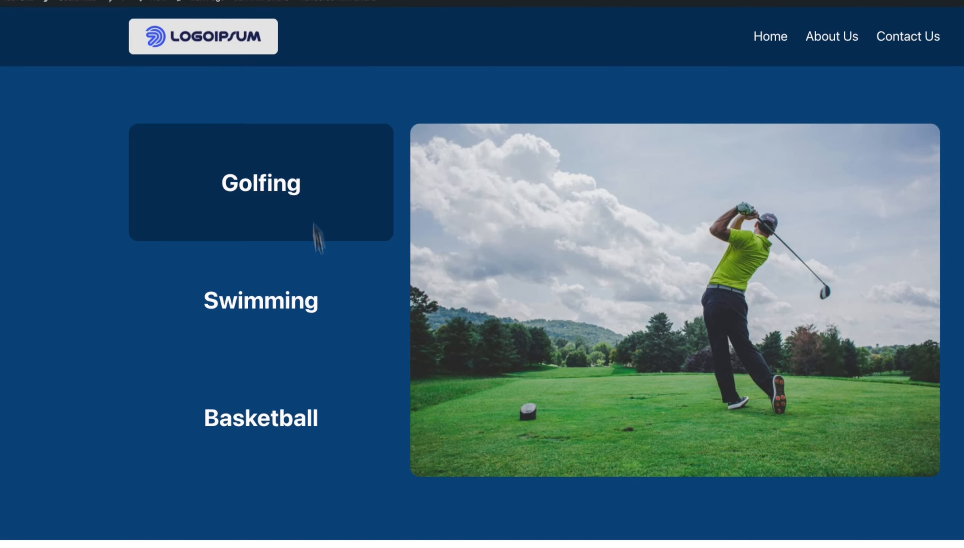
pyautogui.click(340, 418)
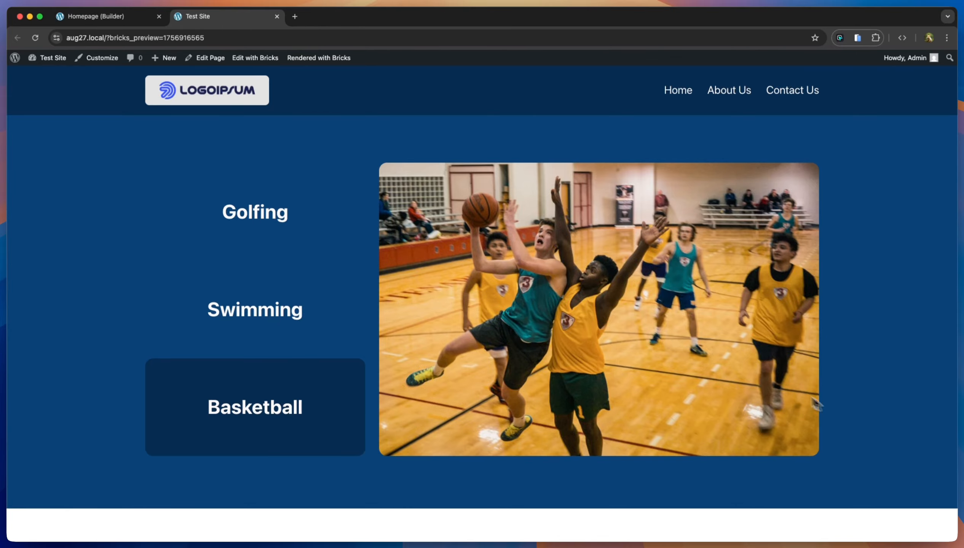
pyautogui.click(136, 20)
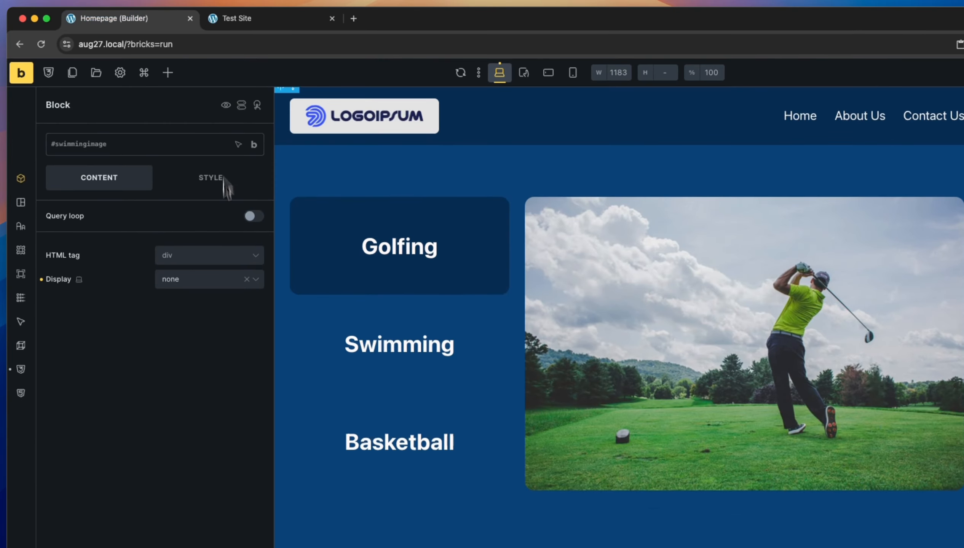